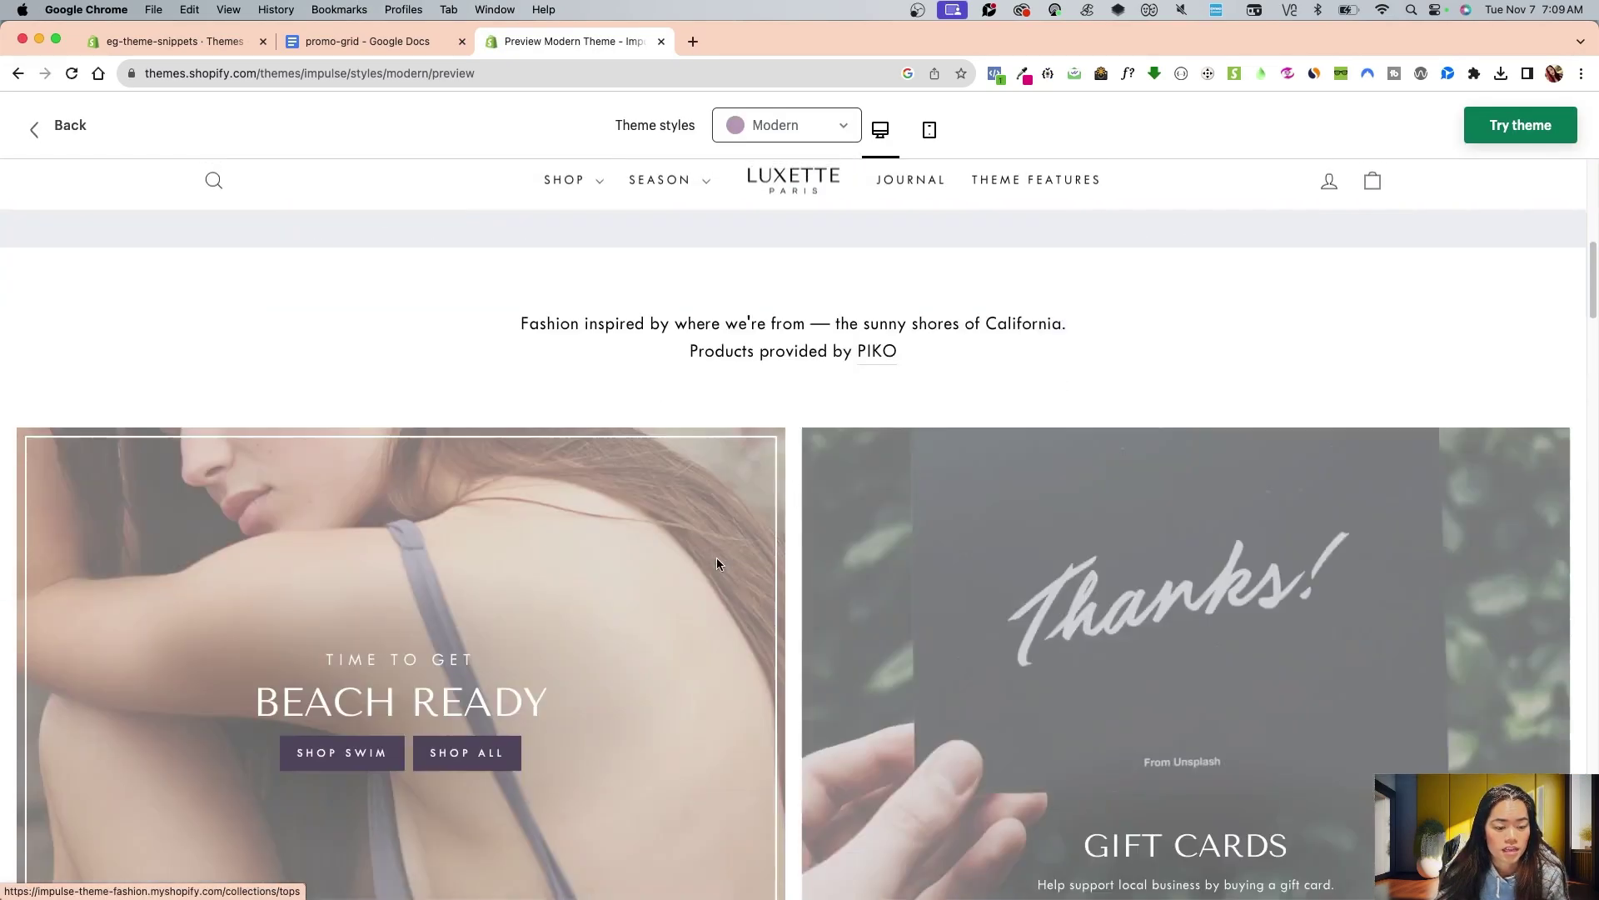
pyautogui.scroll(-2, 713, 575)
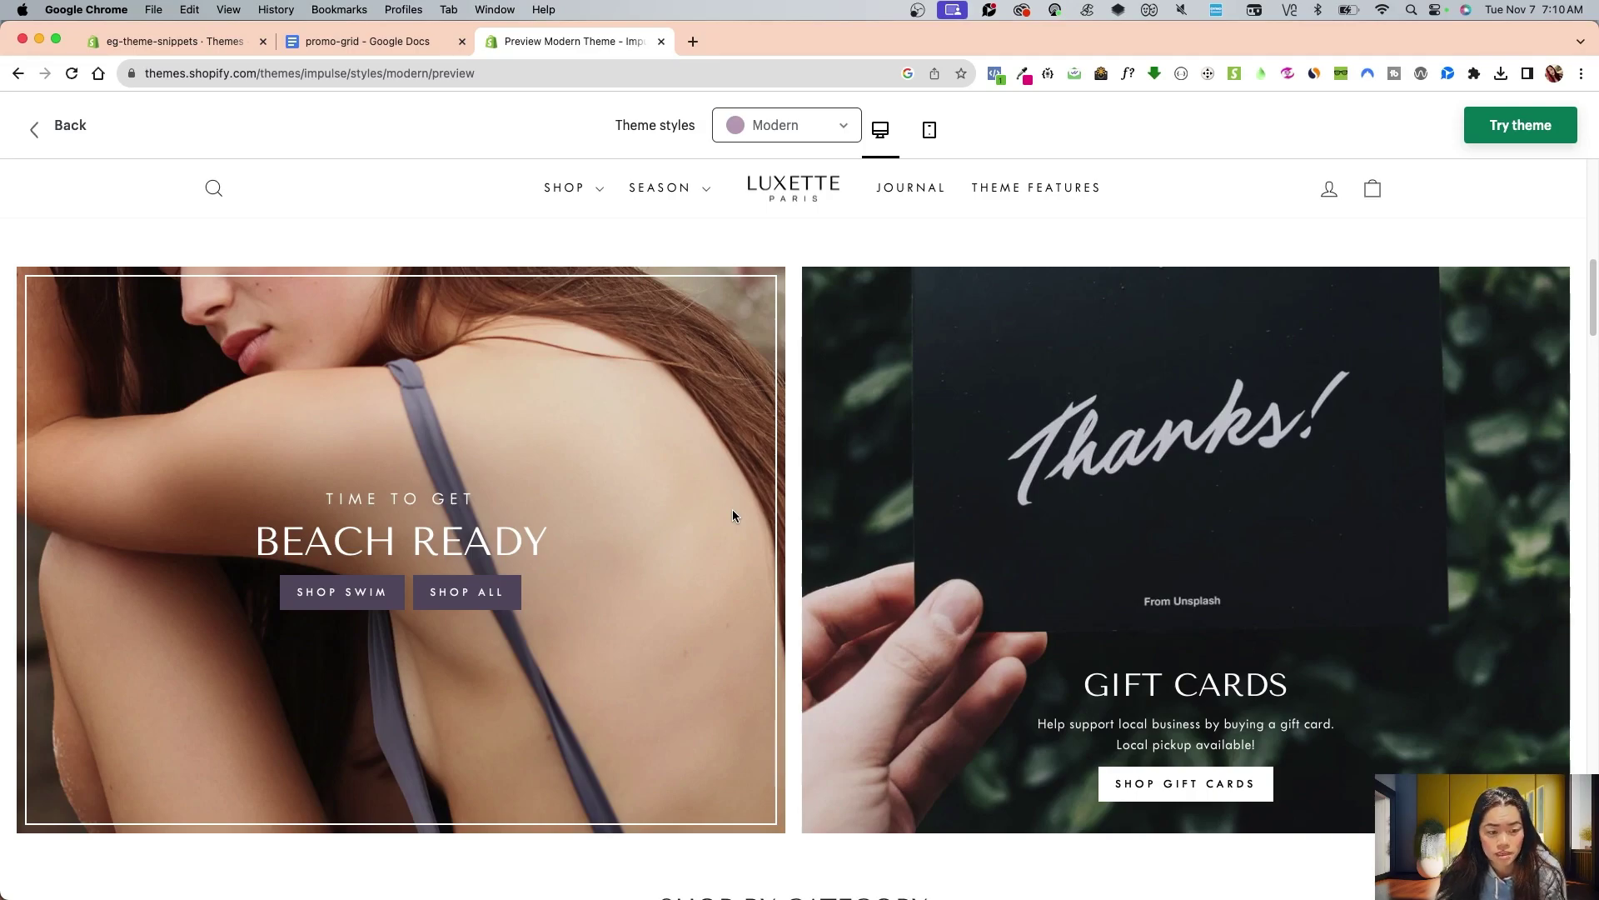
# Check the promotion cards in mobile and desktop preview, then close the preview tab
pyautogui.click(928, 129)
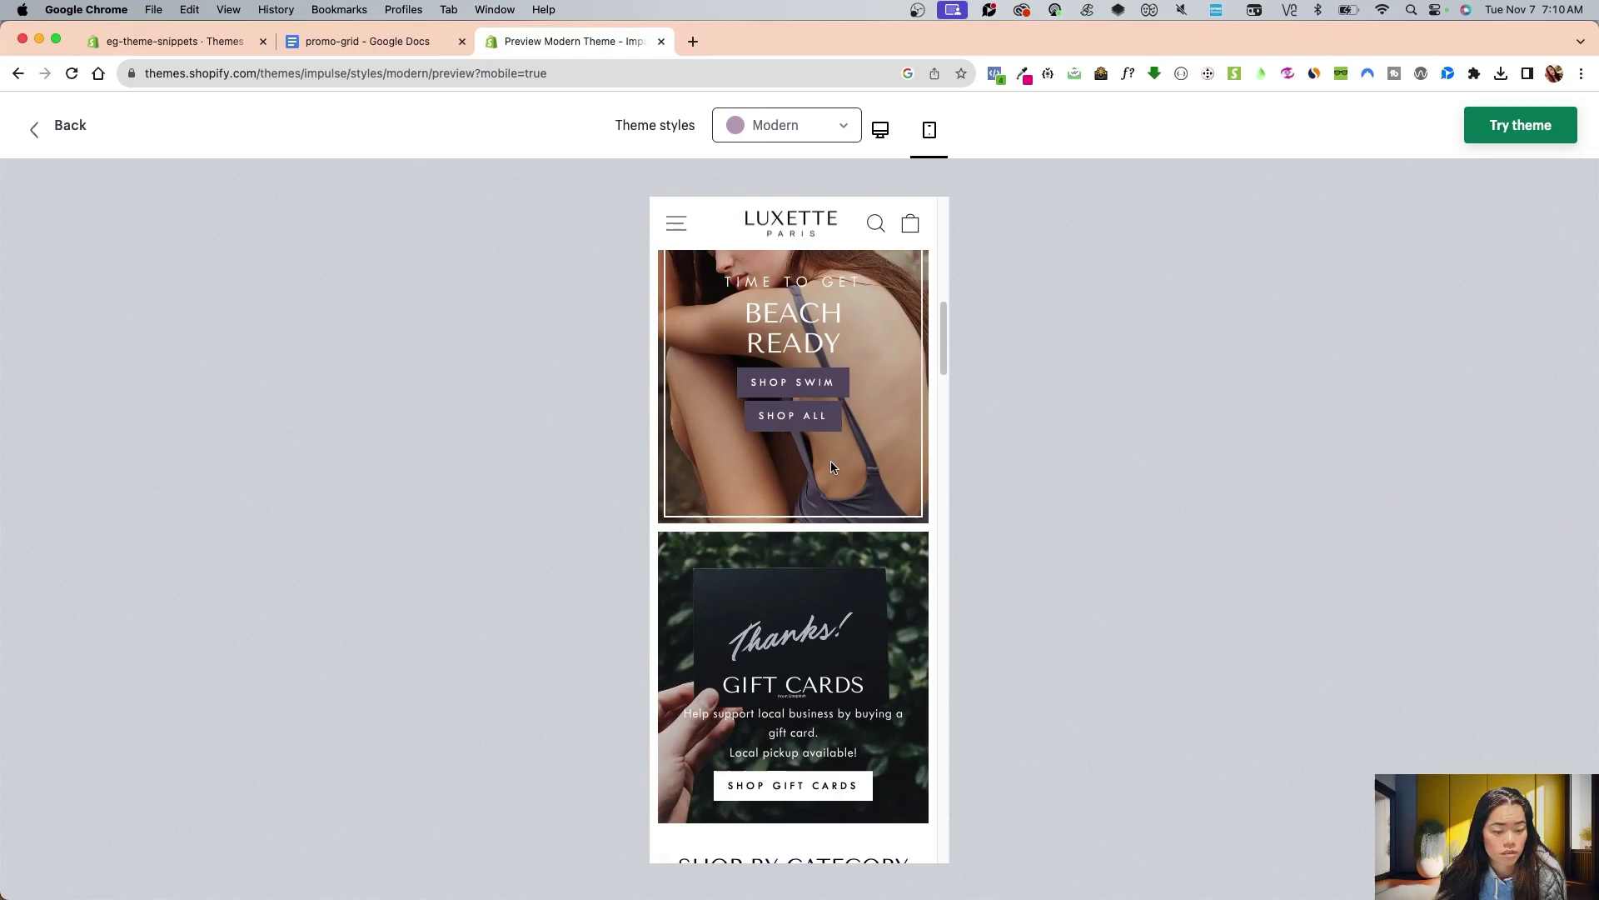
pyautogui.click(880, 129)
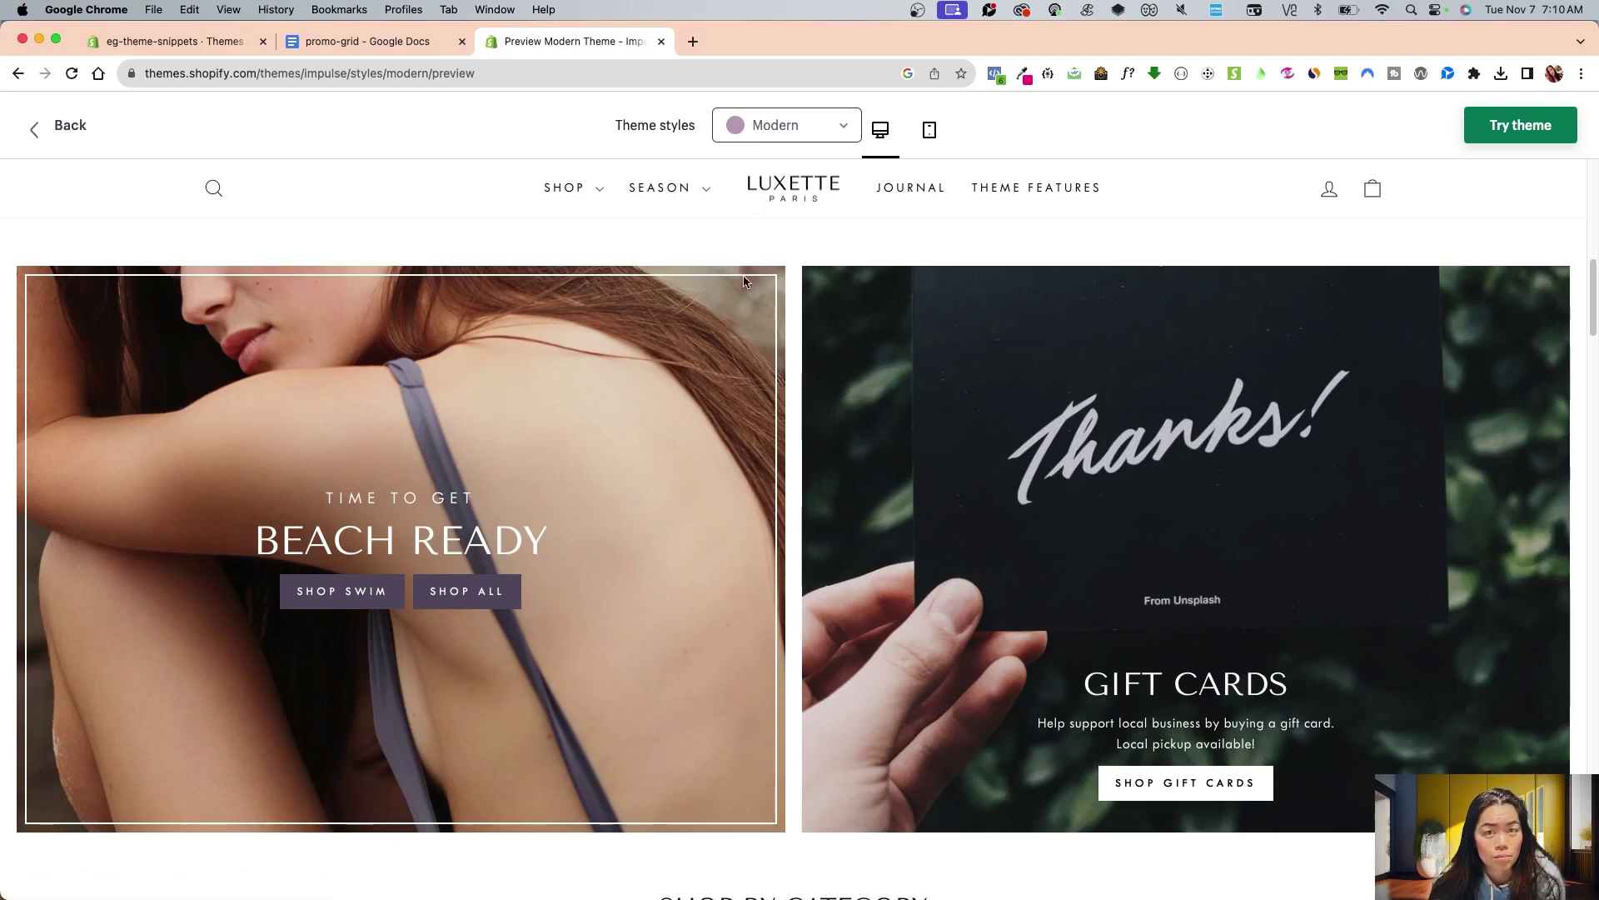
pyautogui.press('super+w')
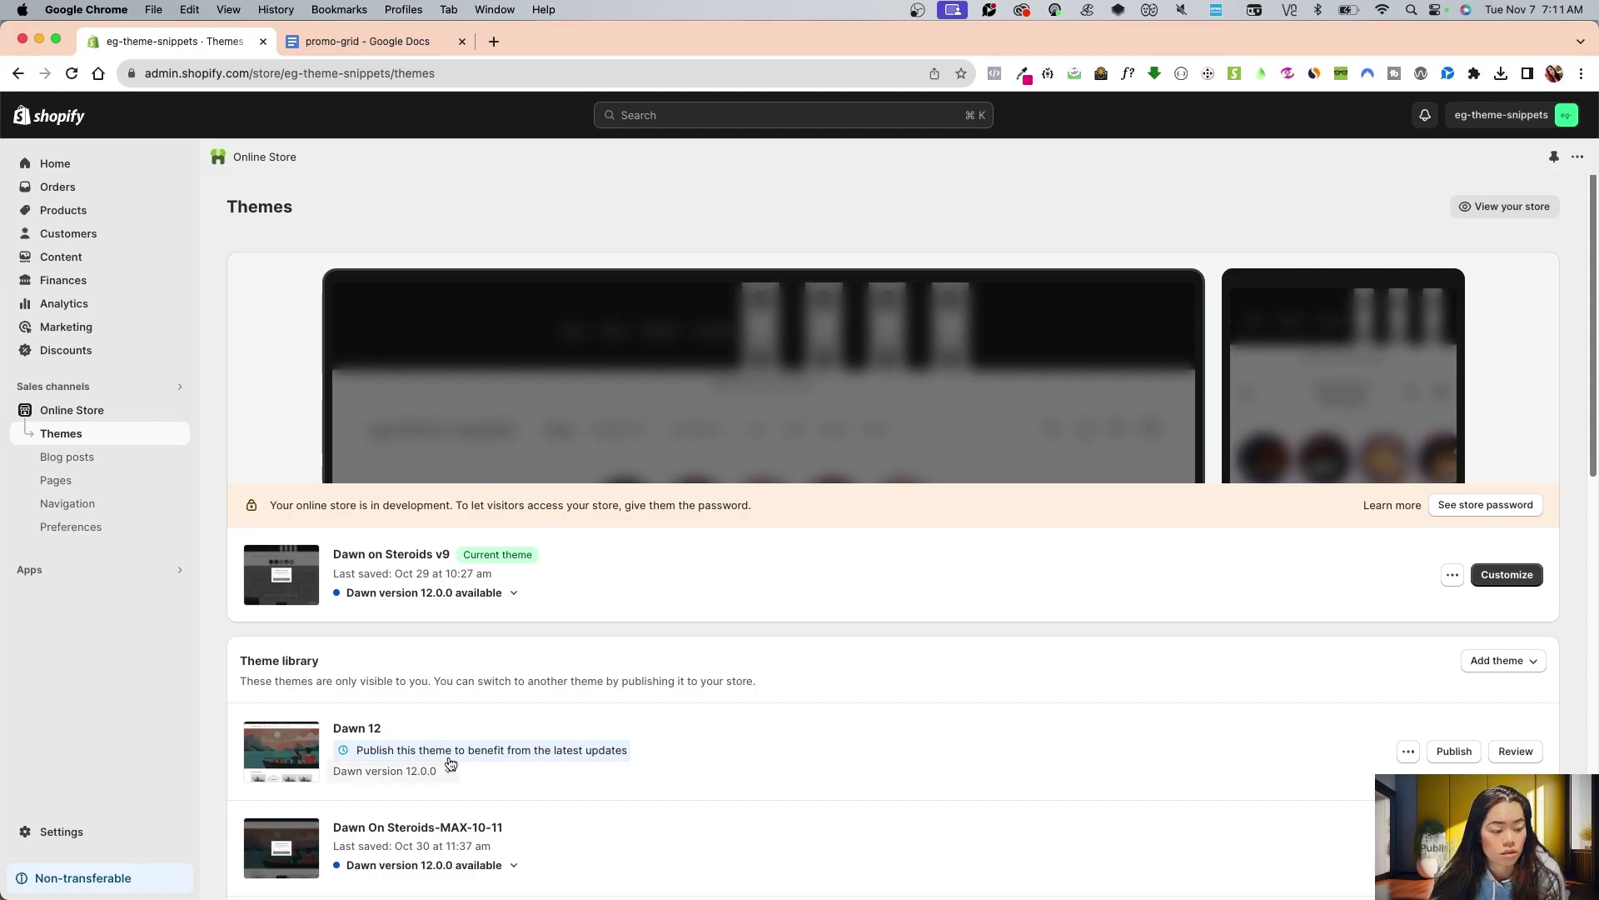
# Preview the Dawn 12 theme storefront and close the preview
pyautogui.click(1408, 751)
pyautogui.click(1313, 522)
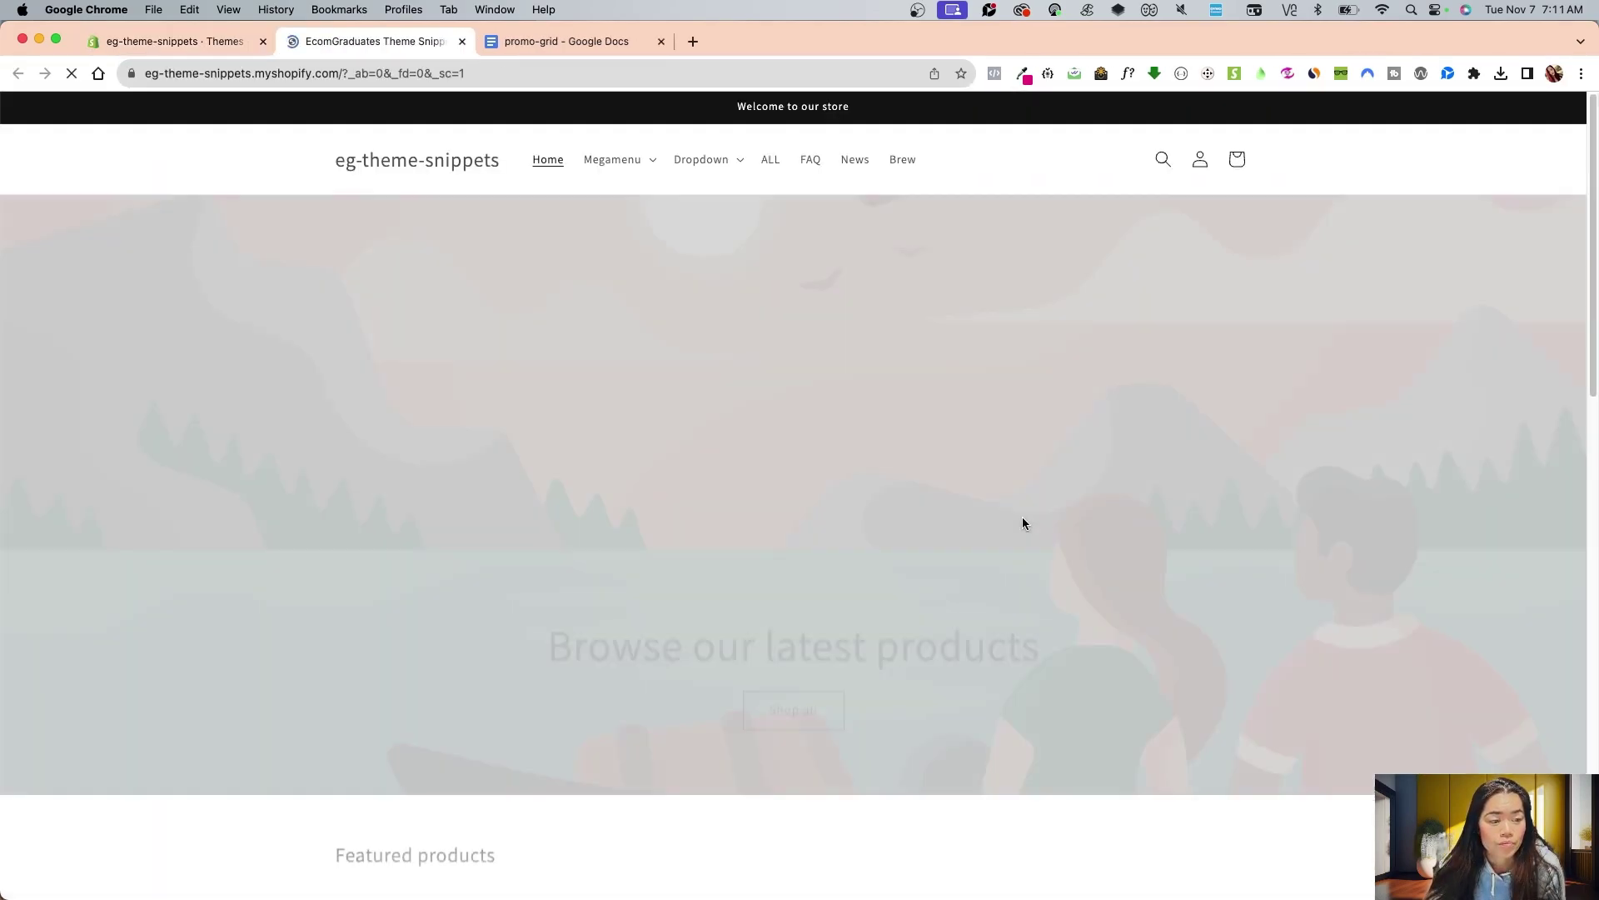
pyautogui.scroll(-10, 896, 607)
pyautogui.scroll(-10, 867, 600)
pyautogui.scroll(-5, 888, 609)
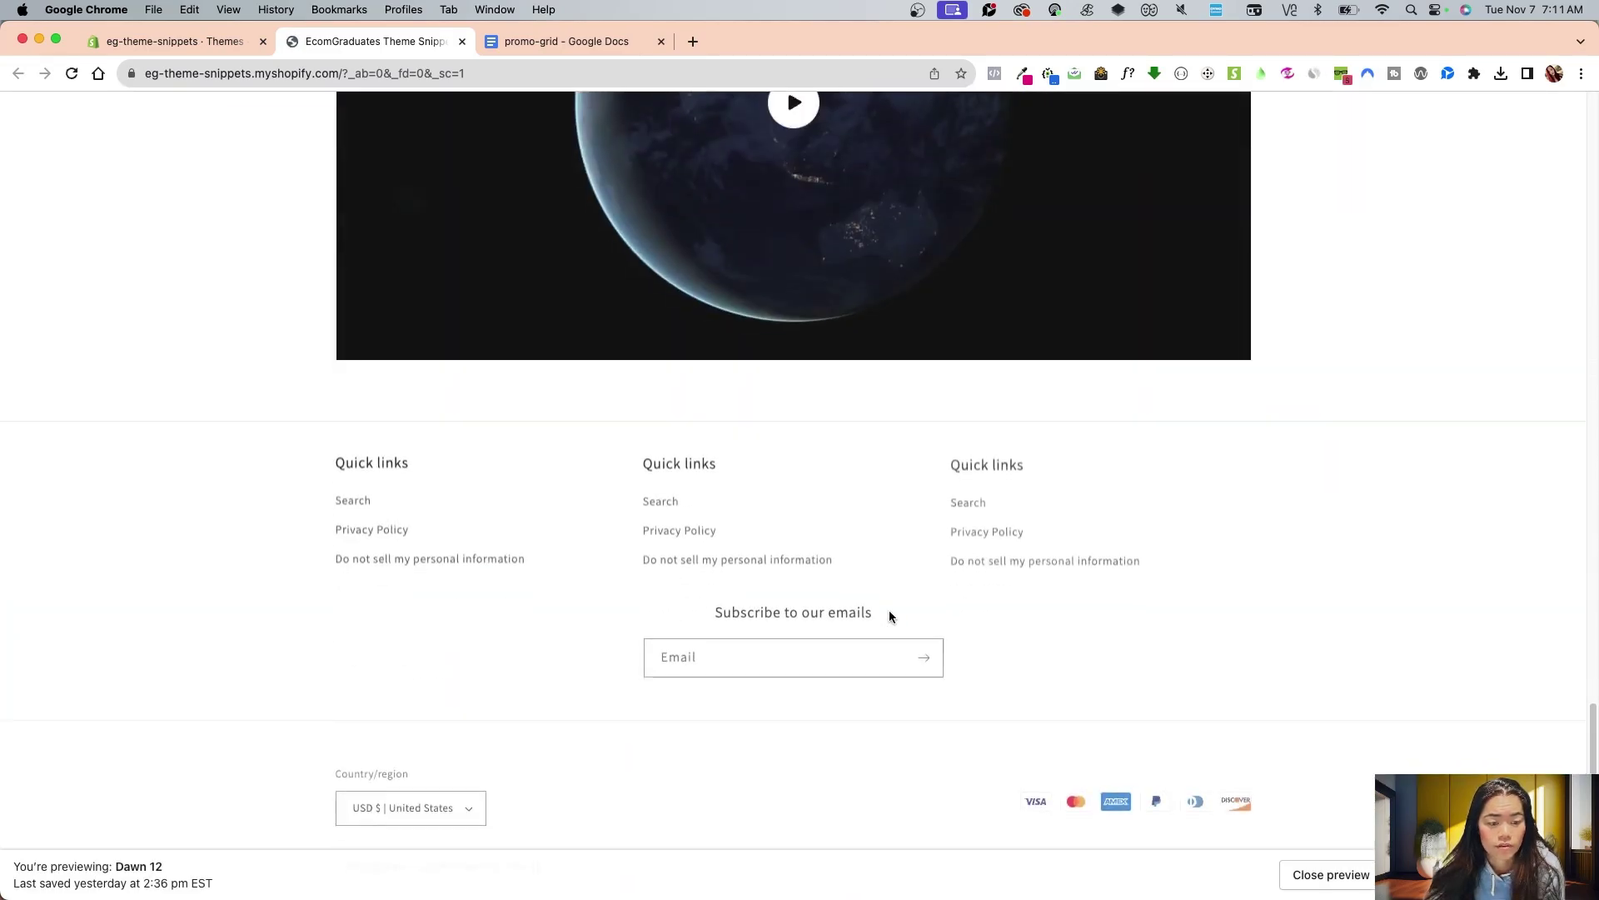
pyautogui.scroll(20, 892, 603)
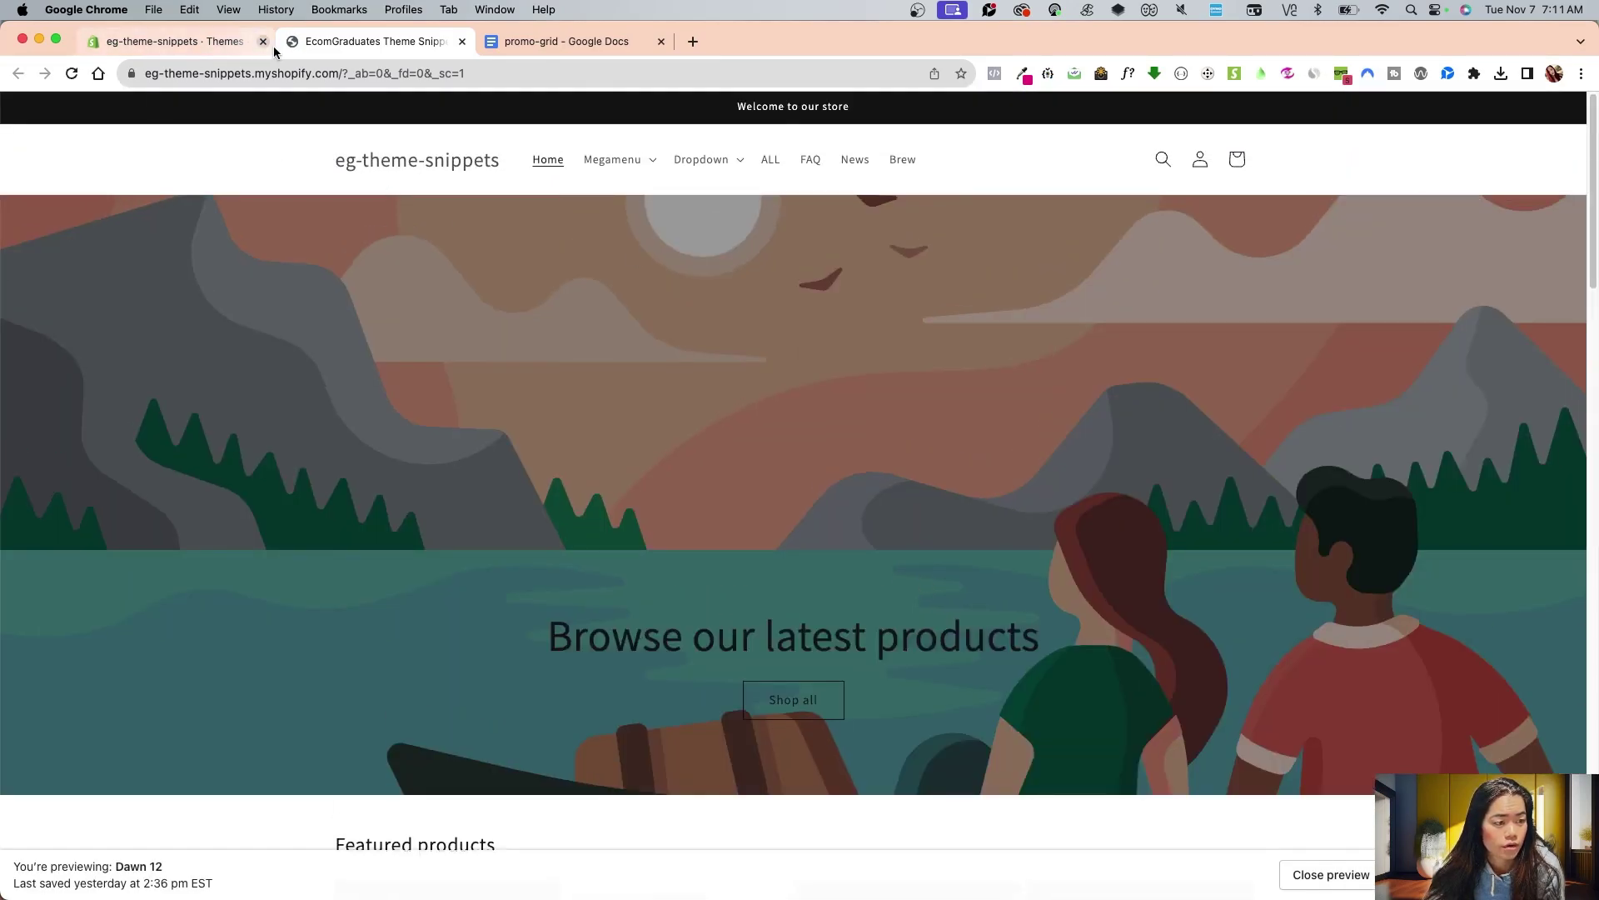
pyautogui.press('super+w')
pyautogui.scroll(-1, 693, 601)
# Open Dawn 12 in the code editor and collapse the Templates folder
pyautogui.click(960, 583)
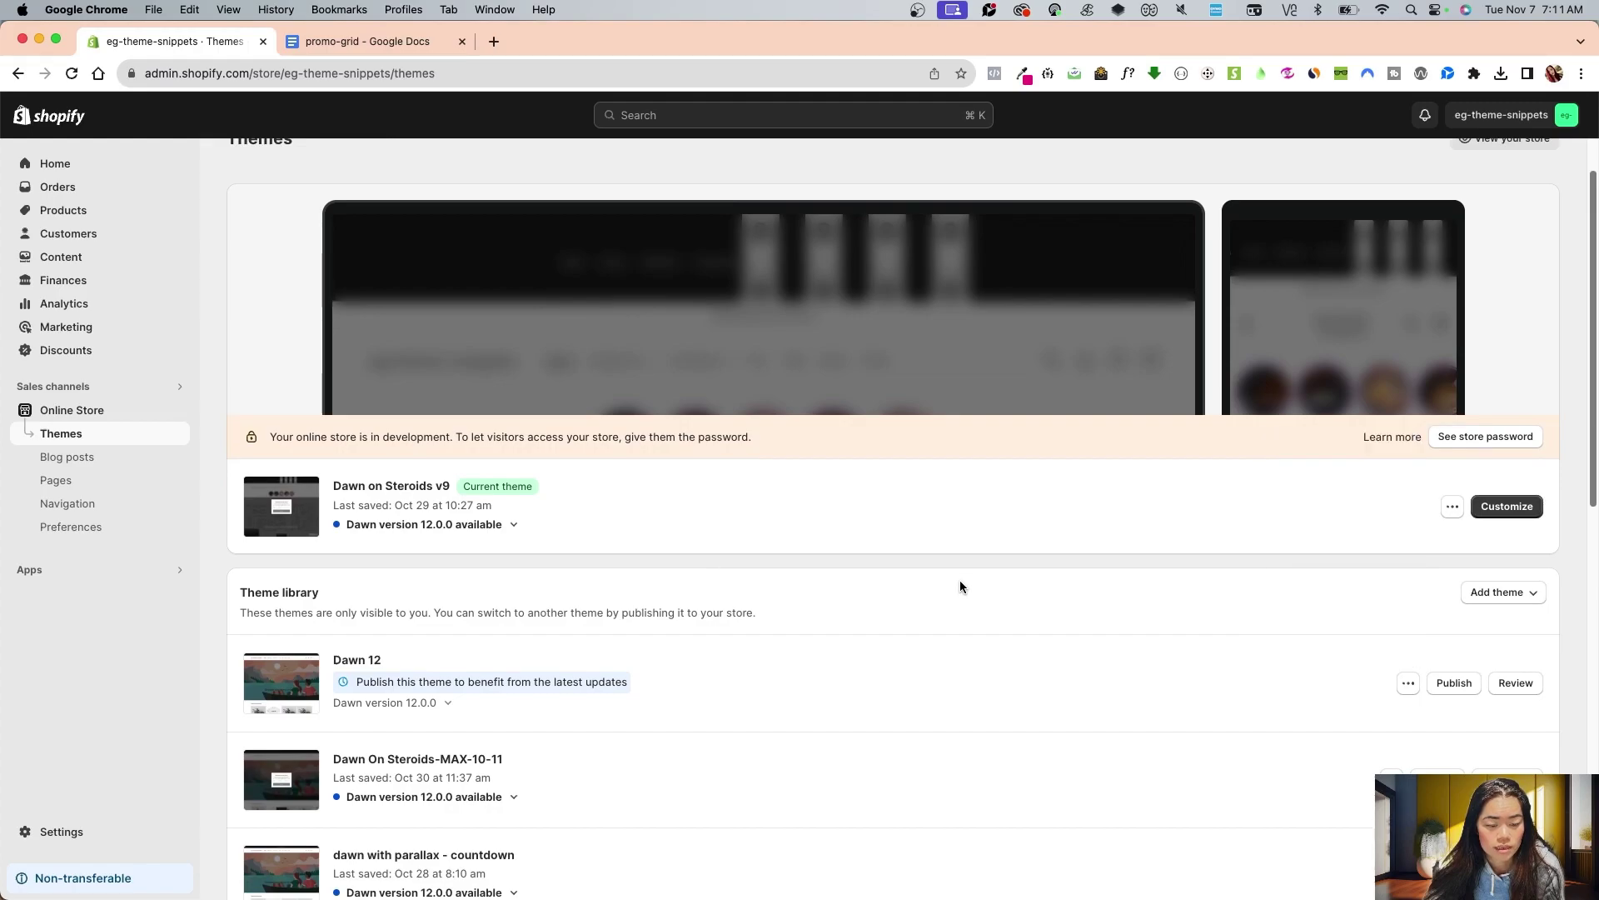
pyautogui.click(1408, 682)
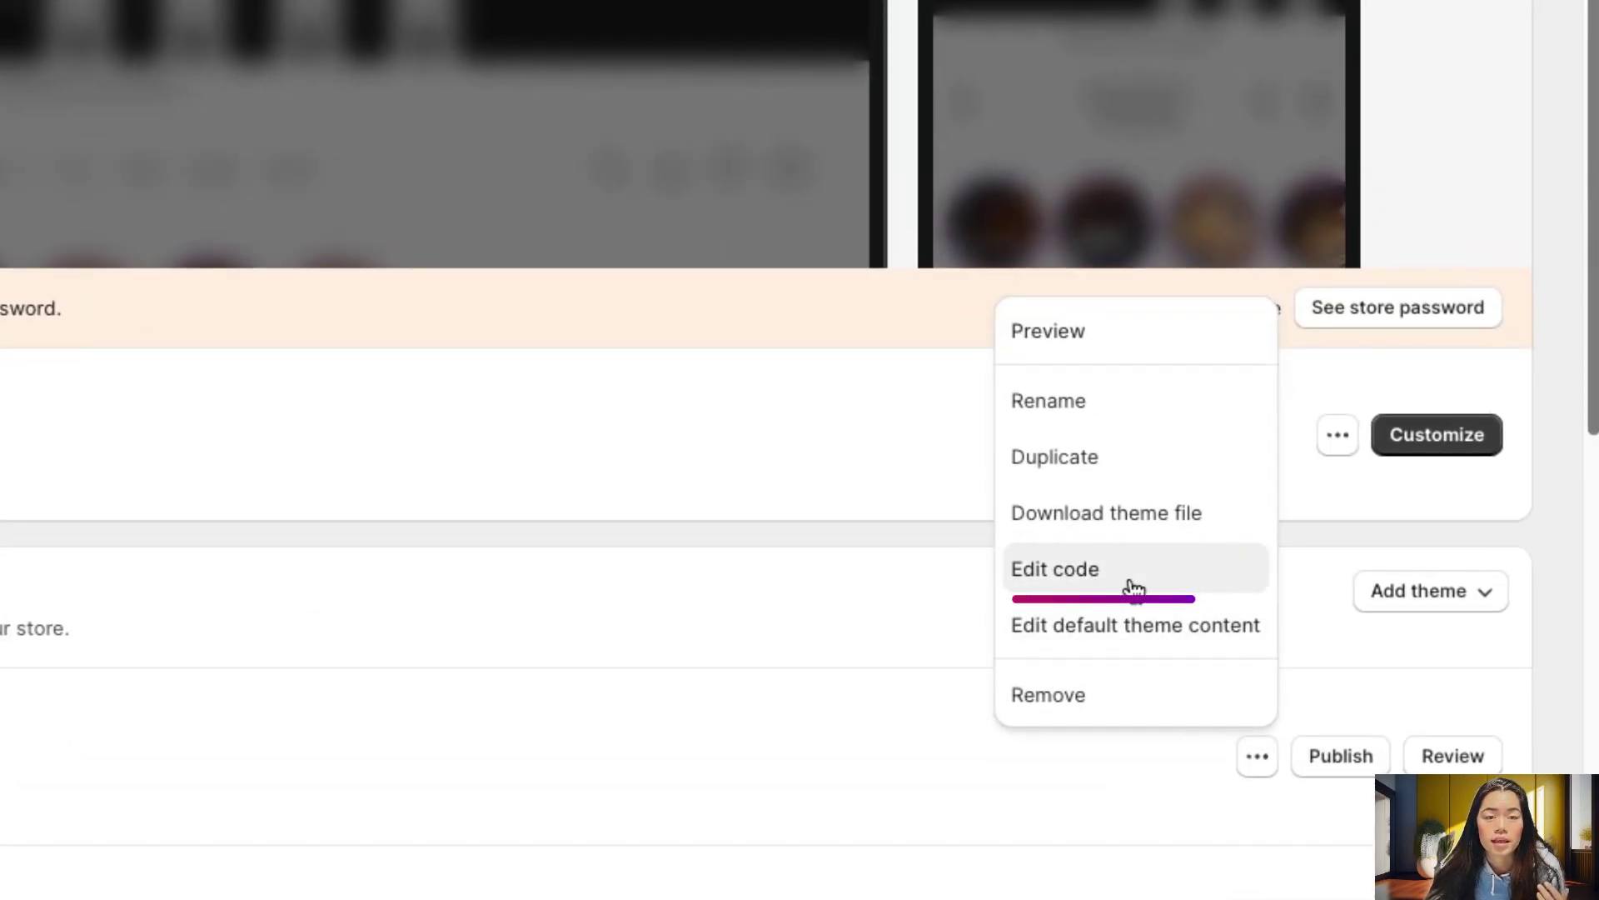
pyautogui.click(1134, 588)
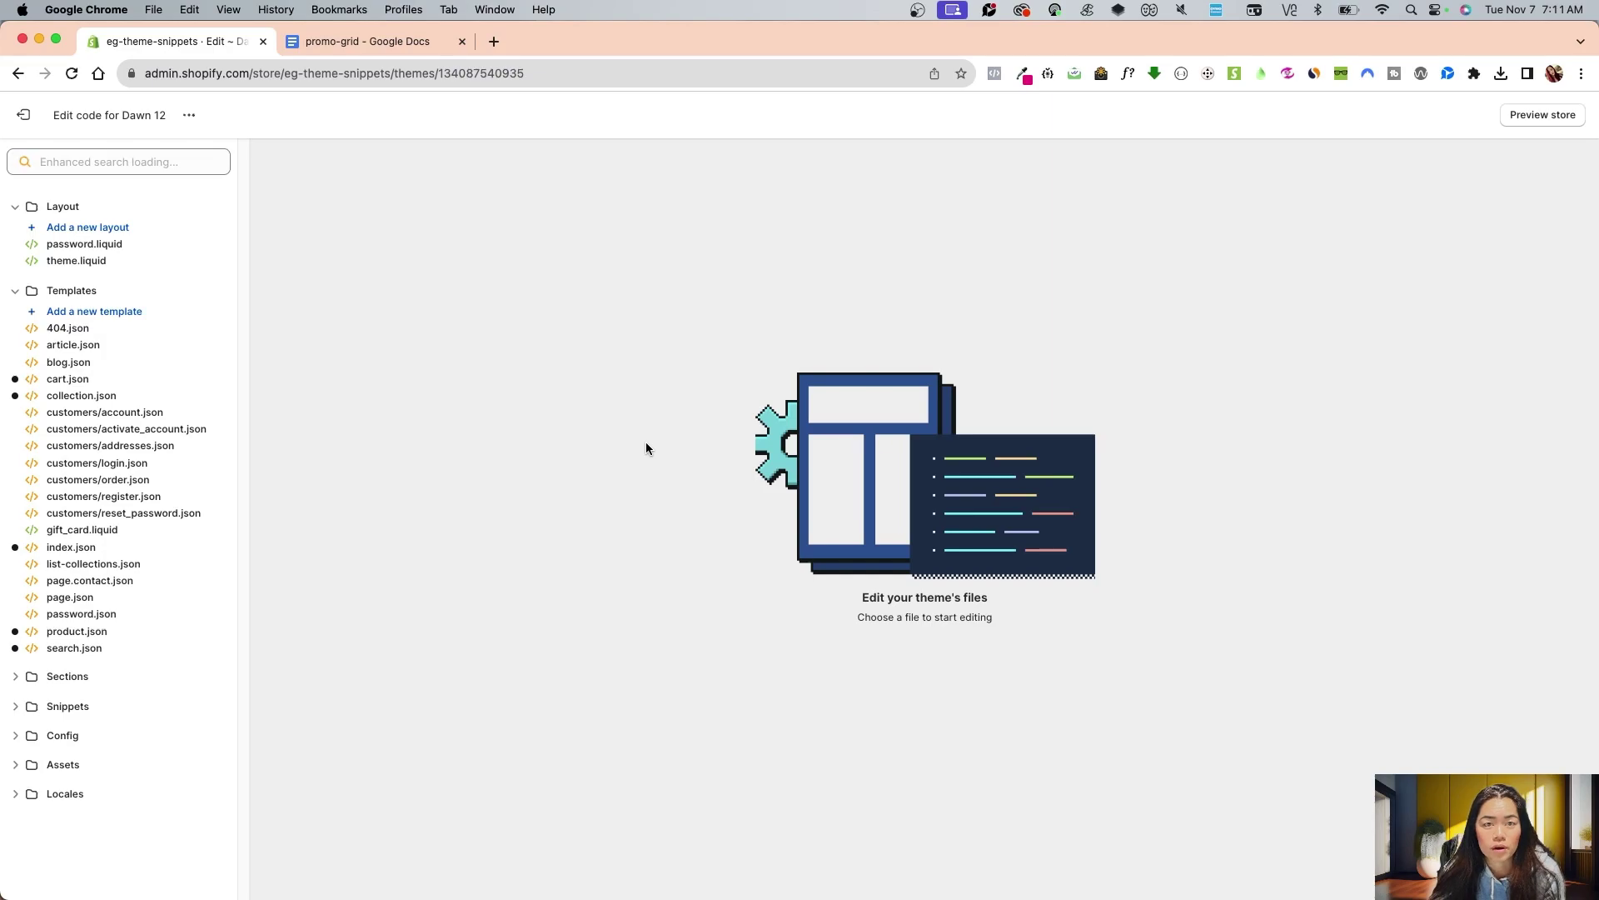
pyautogui.click(70, 293)
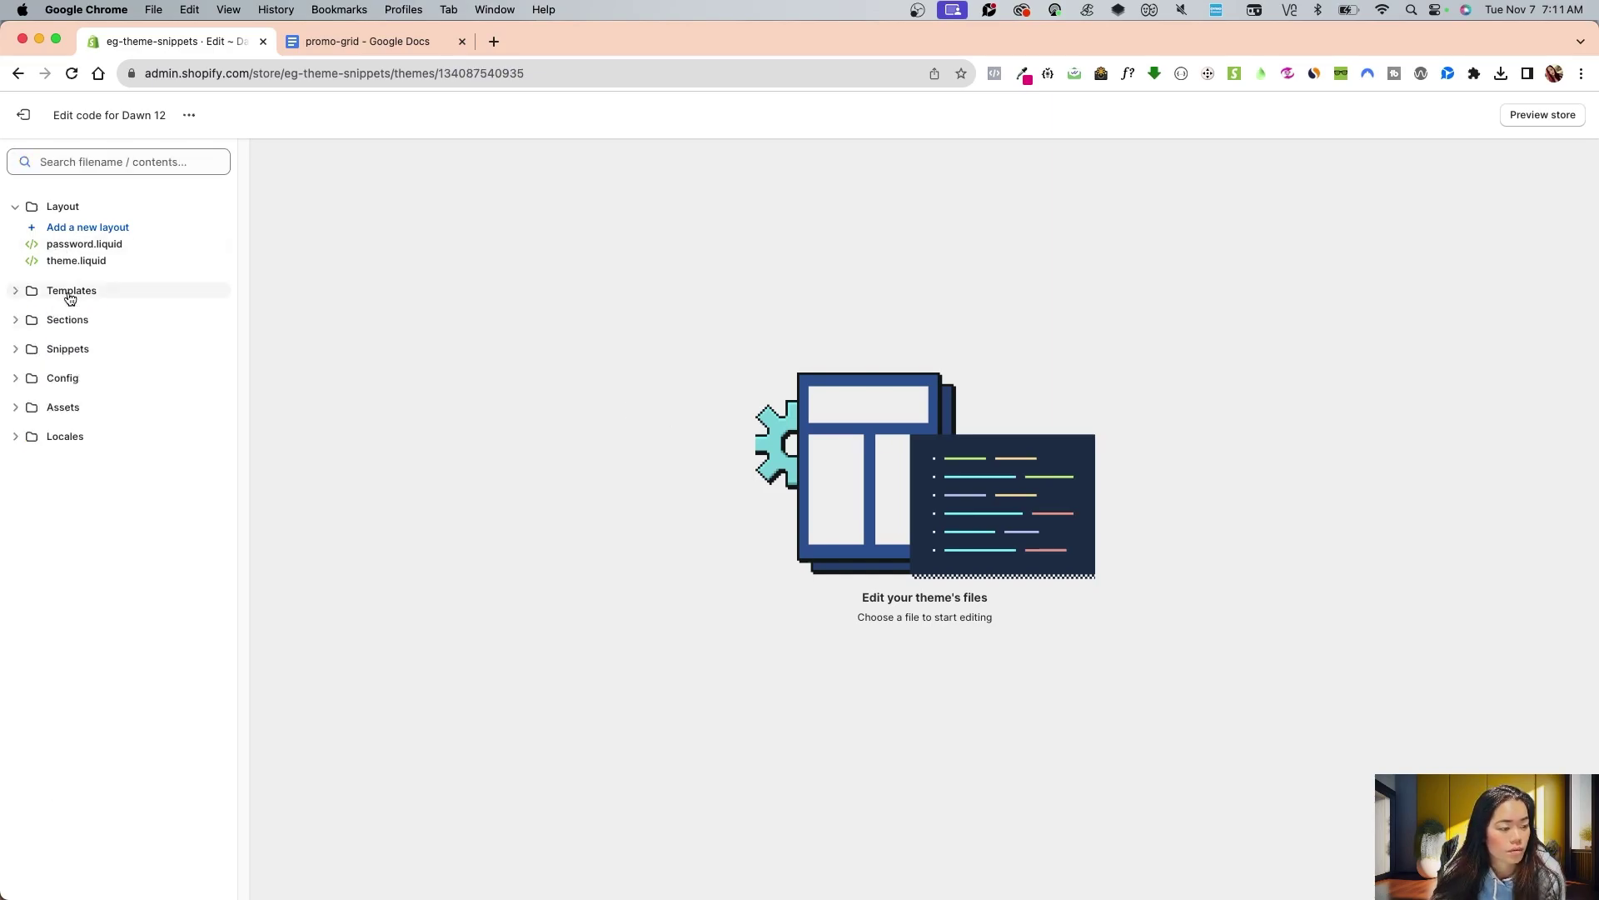
pyautogui.click(340, 46)
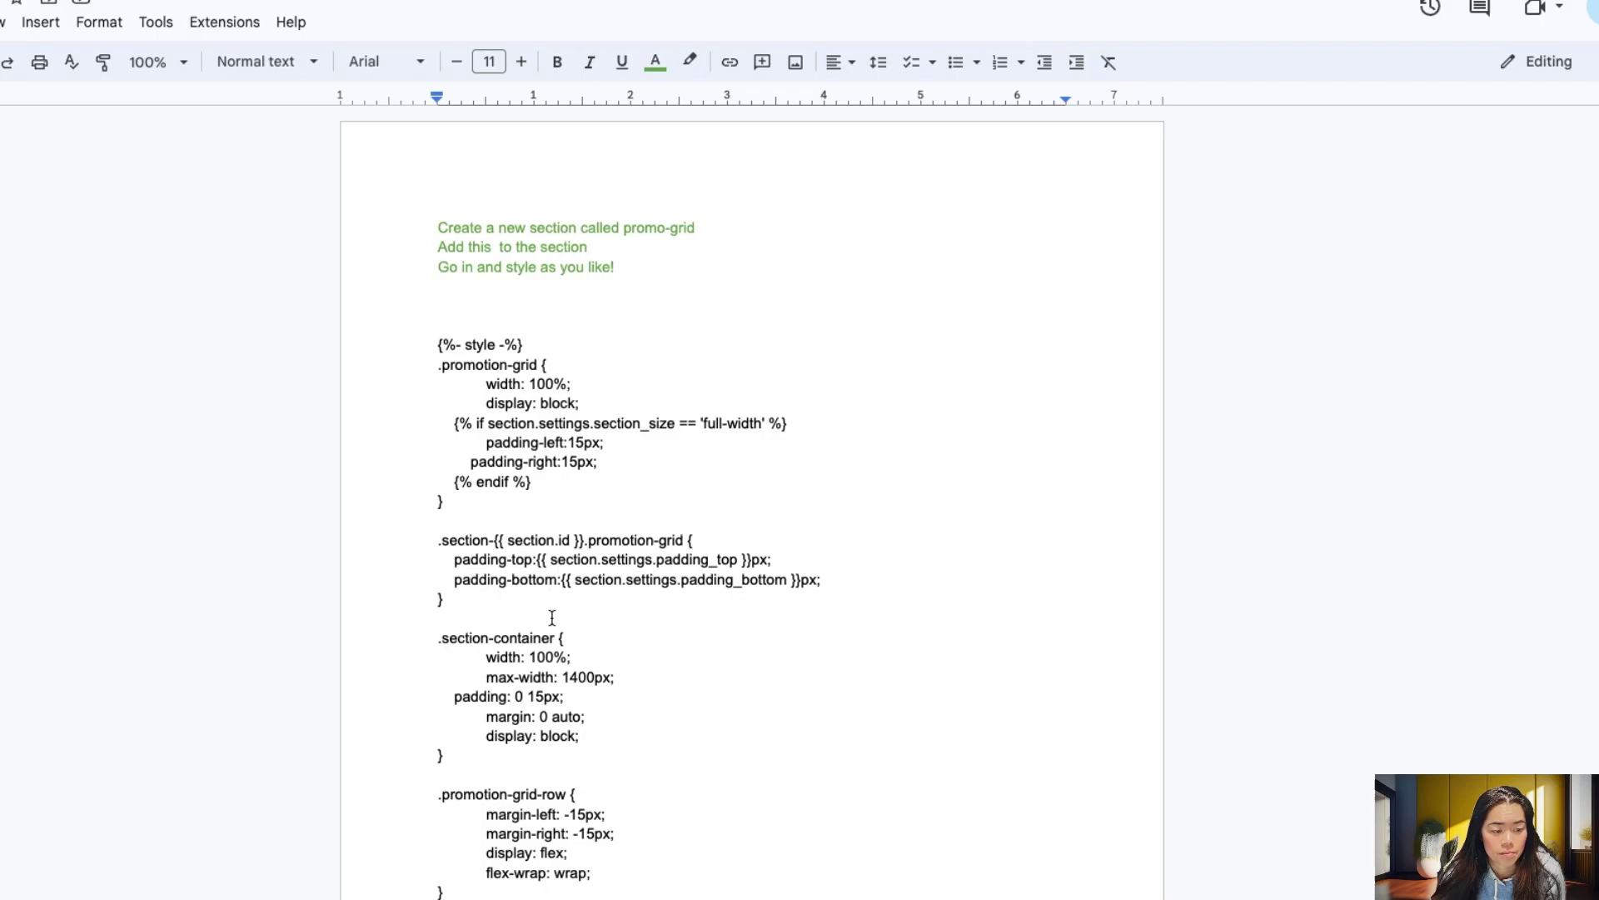
pyautogui.scroll(-4, 566, 675)
pyautogui.scroll(-6, 583, 662)
pyautogui.scroll(6, 582, 655)
pyautogui.scroll(3, 634, 607)
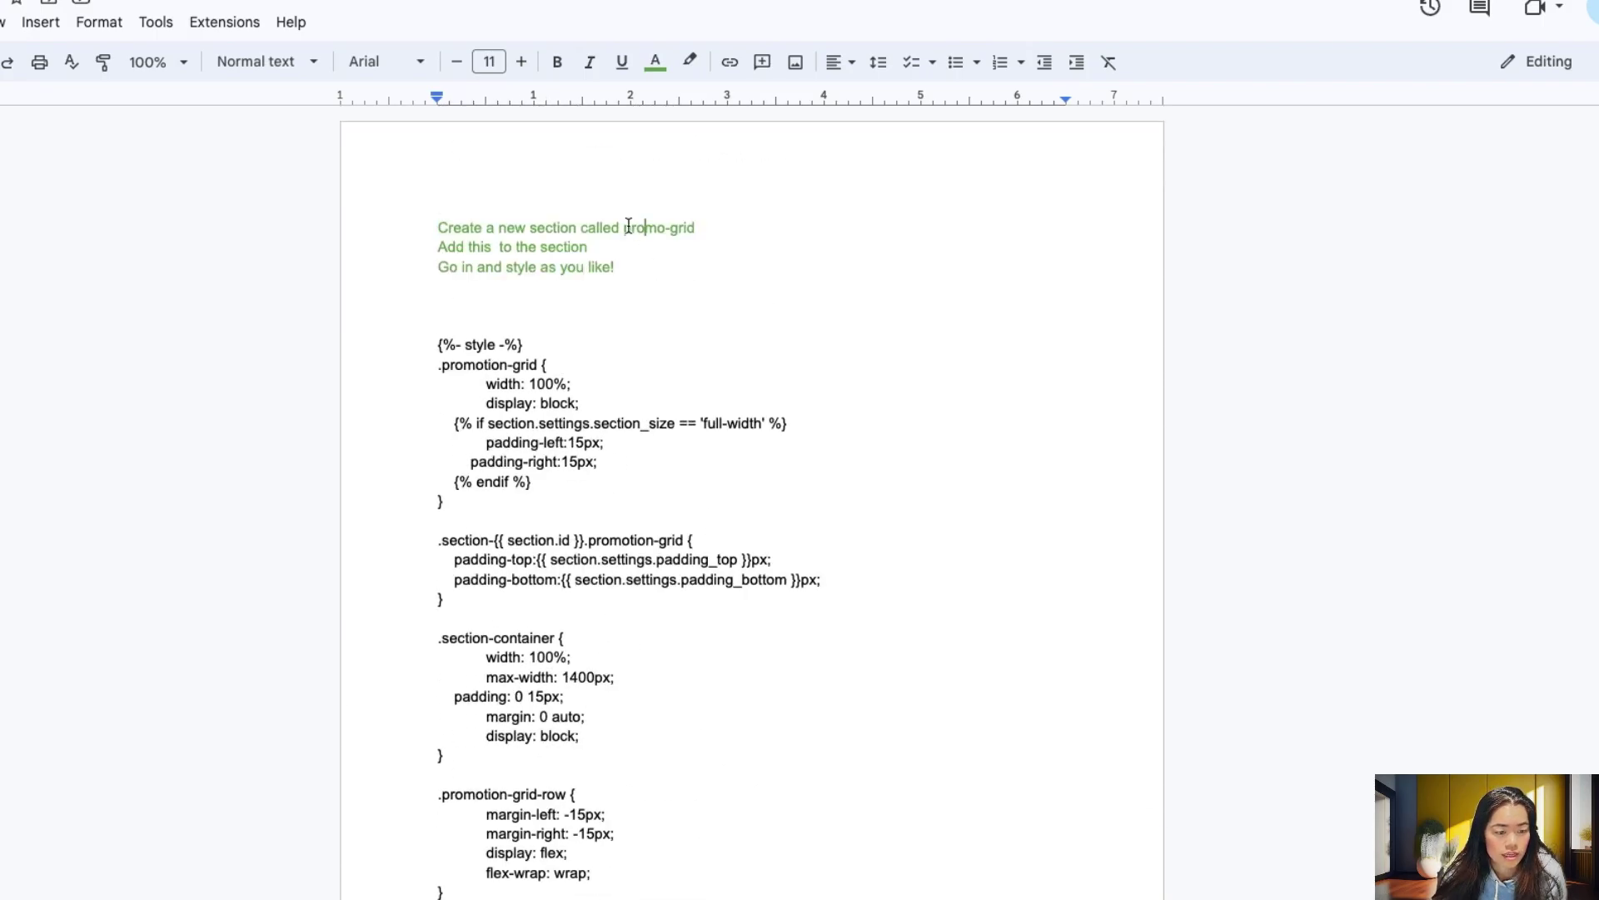
pyautogui.moveTo(624, 227); pyautogui.dragTo(713, 227)
pyautogui.click(708, 248)
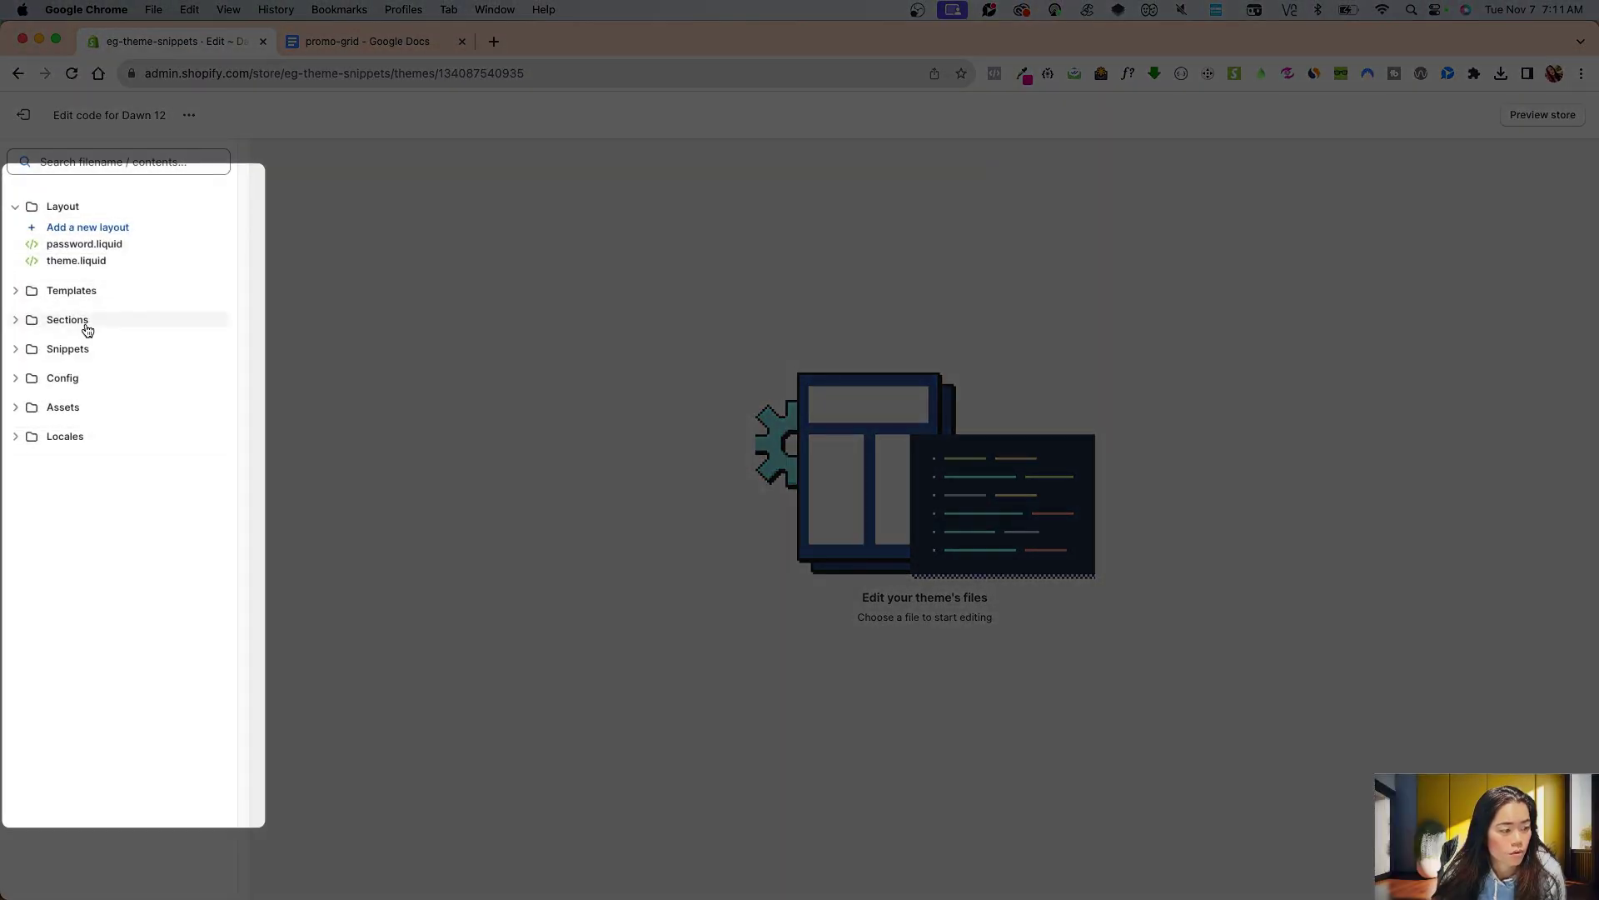
# Create a new section file named promo-grid under Sections
pyautogui.click(87, 322)
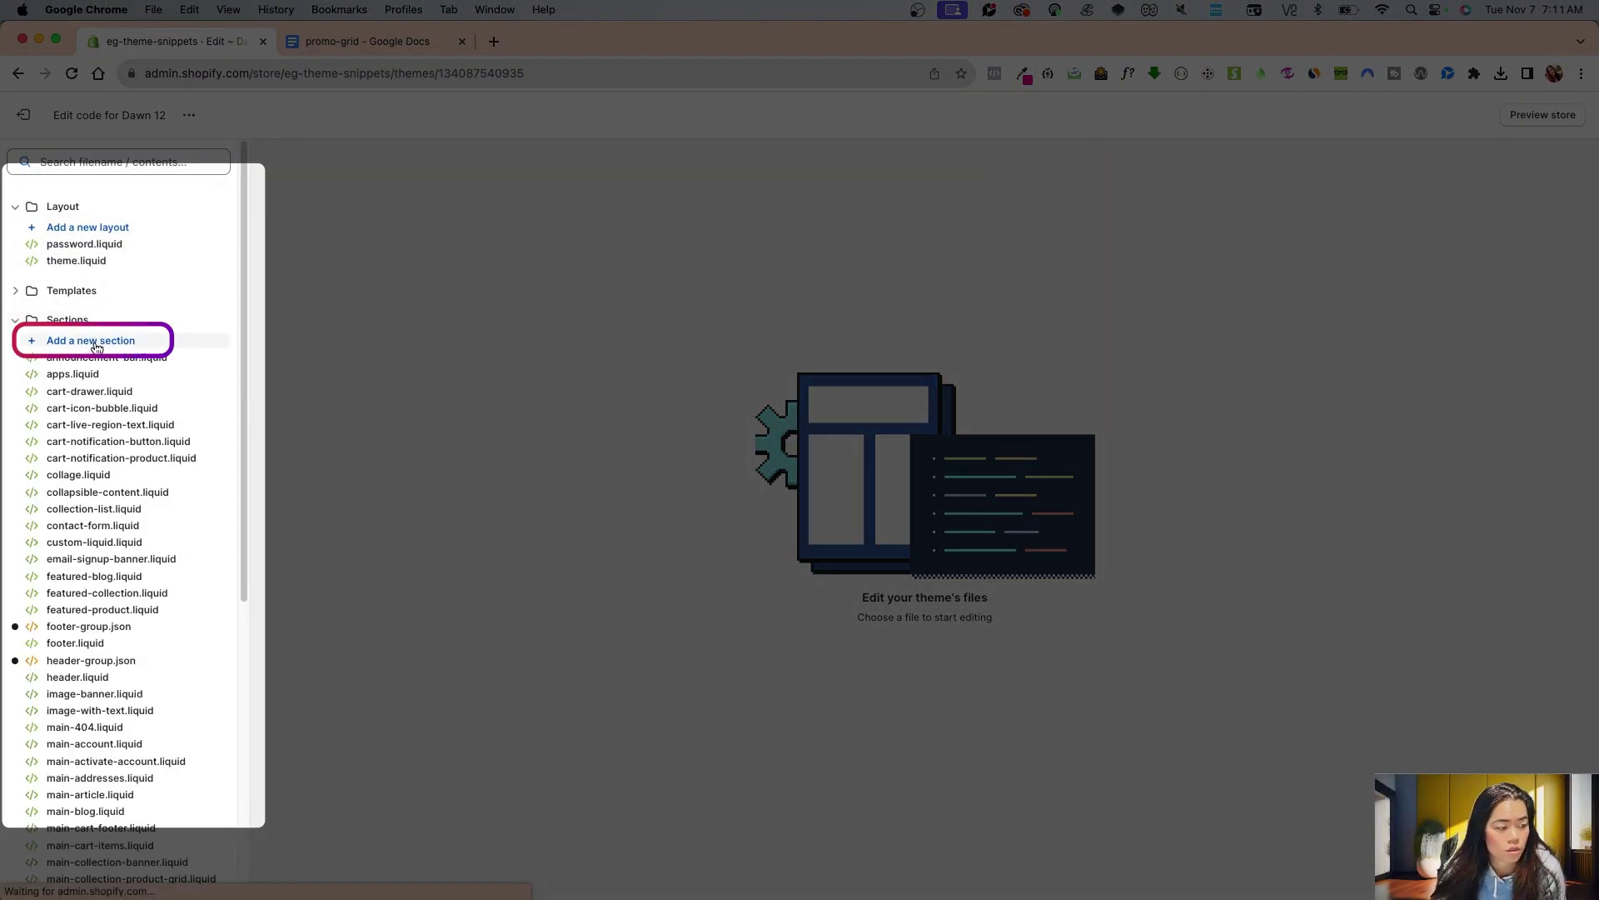
pyautogui.click(98, 339)
pyautogui.write('promo-grid')
pyautogui.press('BackSpace')
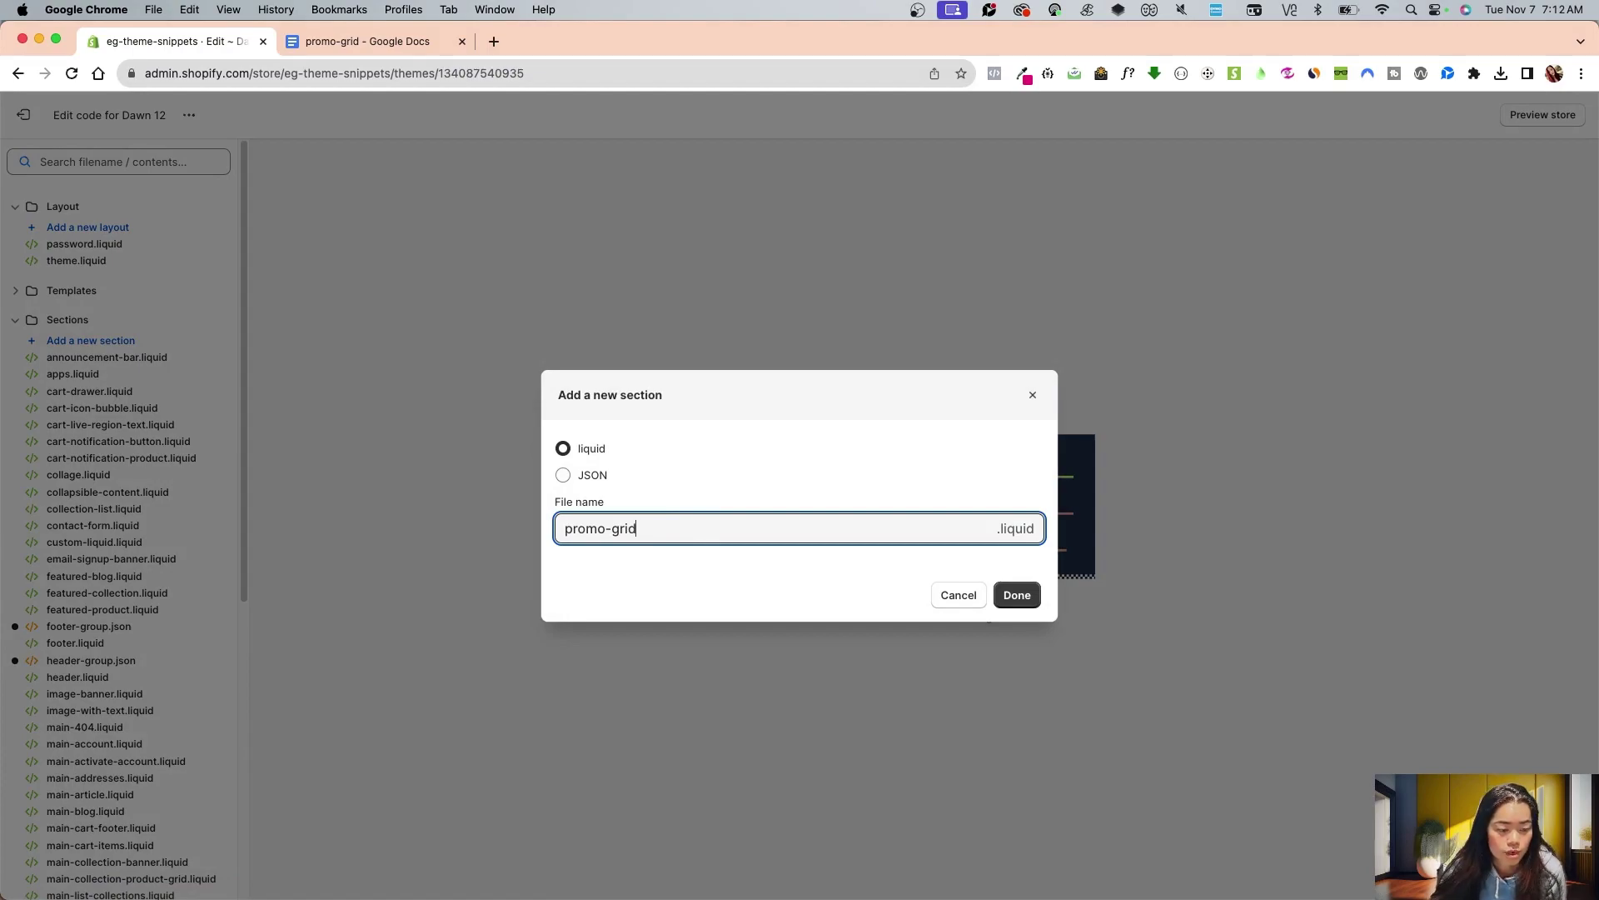
pyautogui.click(1021, 596)
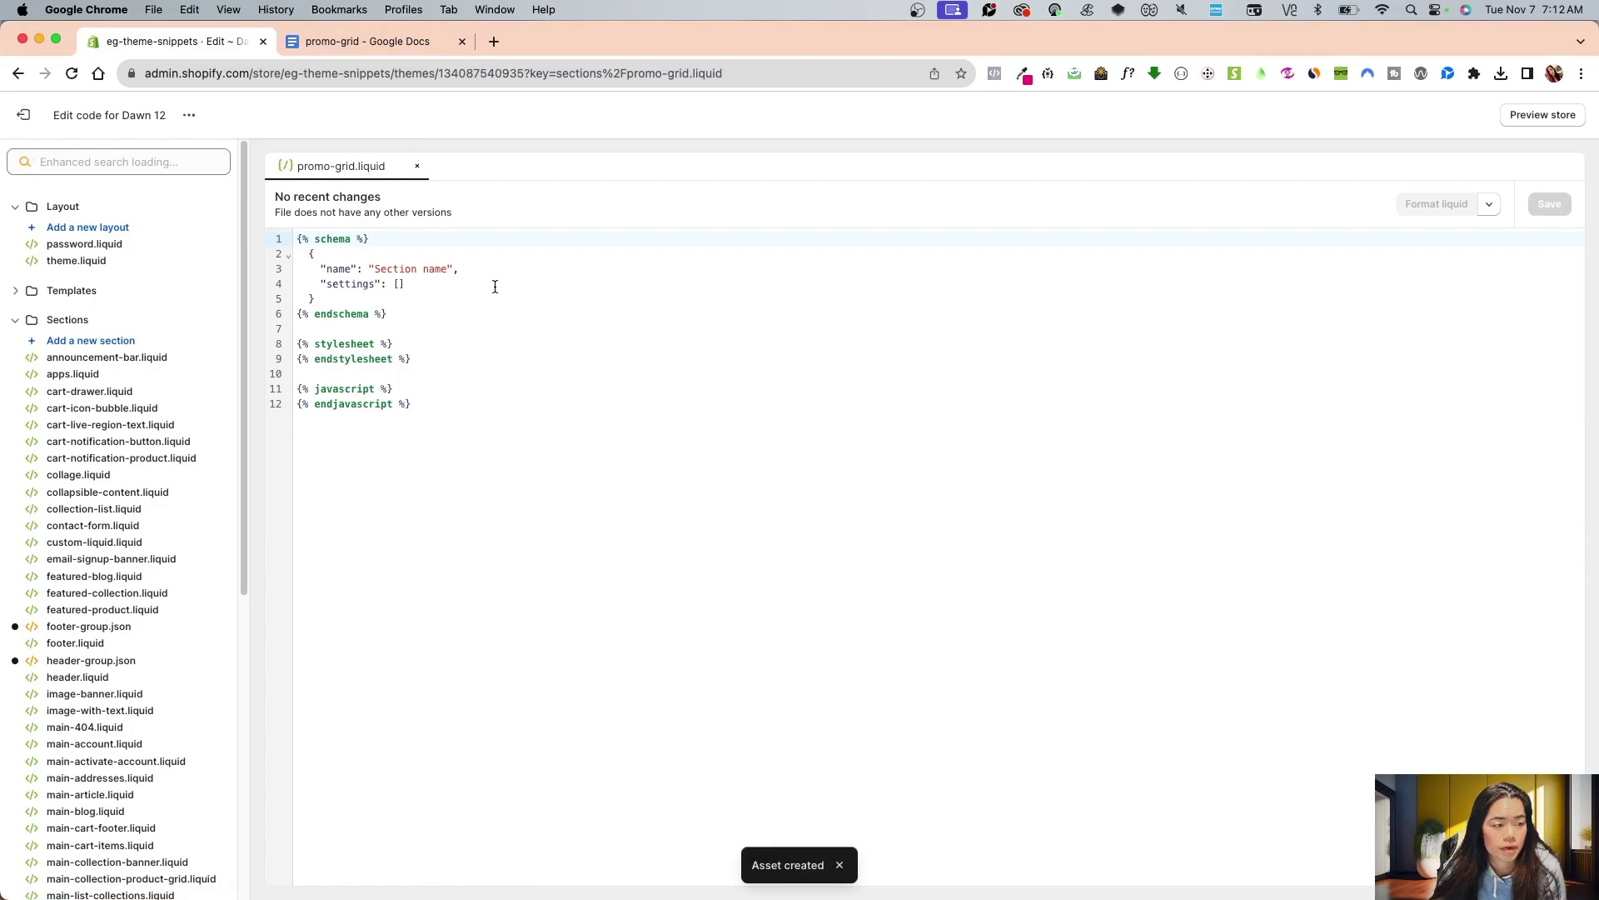
# Select the full section code block in the promo-grid notes document
pyautogui.click(375, 43)
pyautogui.moveTo(418, 343); pyautogui.dragTo(713, 603)
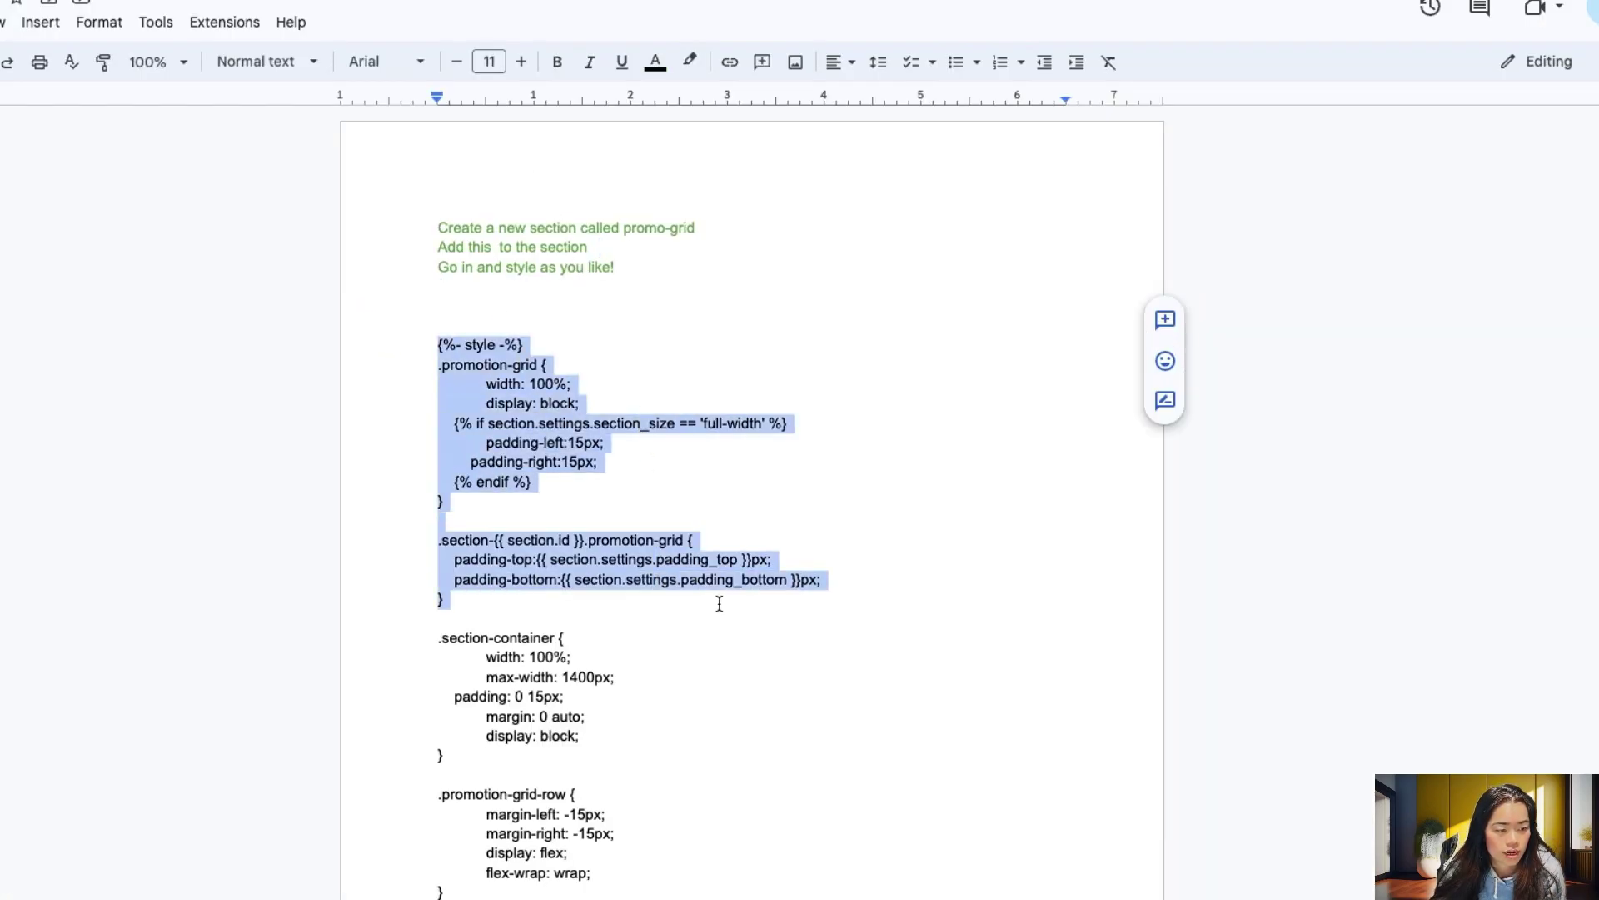
pyautogui.scroll(-5, 713, 604)
pyautogui.scroll(-15, 704, 639)
pyautogui.scroll(-5, 703, 638)
pyautogui.keyDown('shift'); pyautogui.click(704, 721); pyautogui.keyUp('shift')
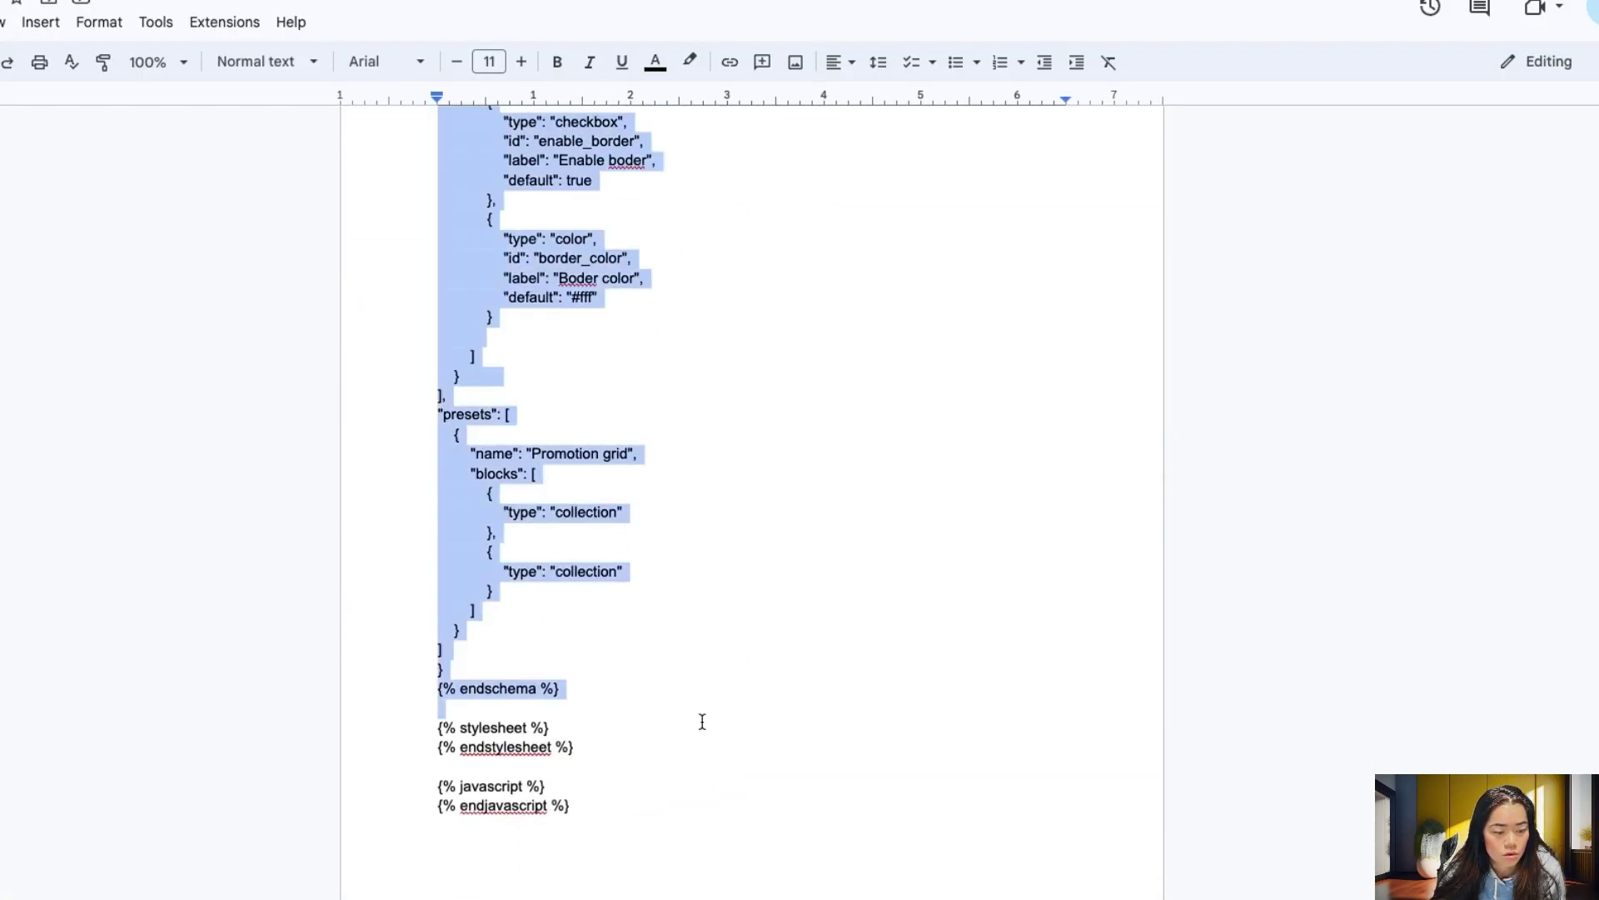
pyautogui.keyDown('shift'); pyautogui.click(639, 804); pyautogui.keyUp('shift')
# Replace promo-grid.liquid's contents with the copied section code
pyautogui.hotkey('ctrl', 'c')
pyautogui.click(182, 41)
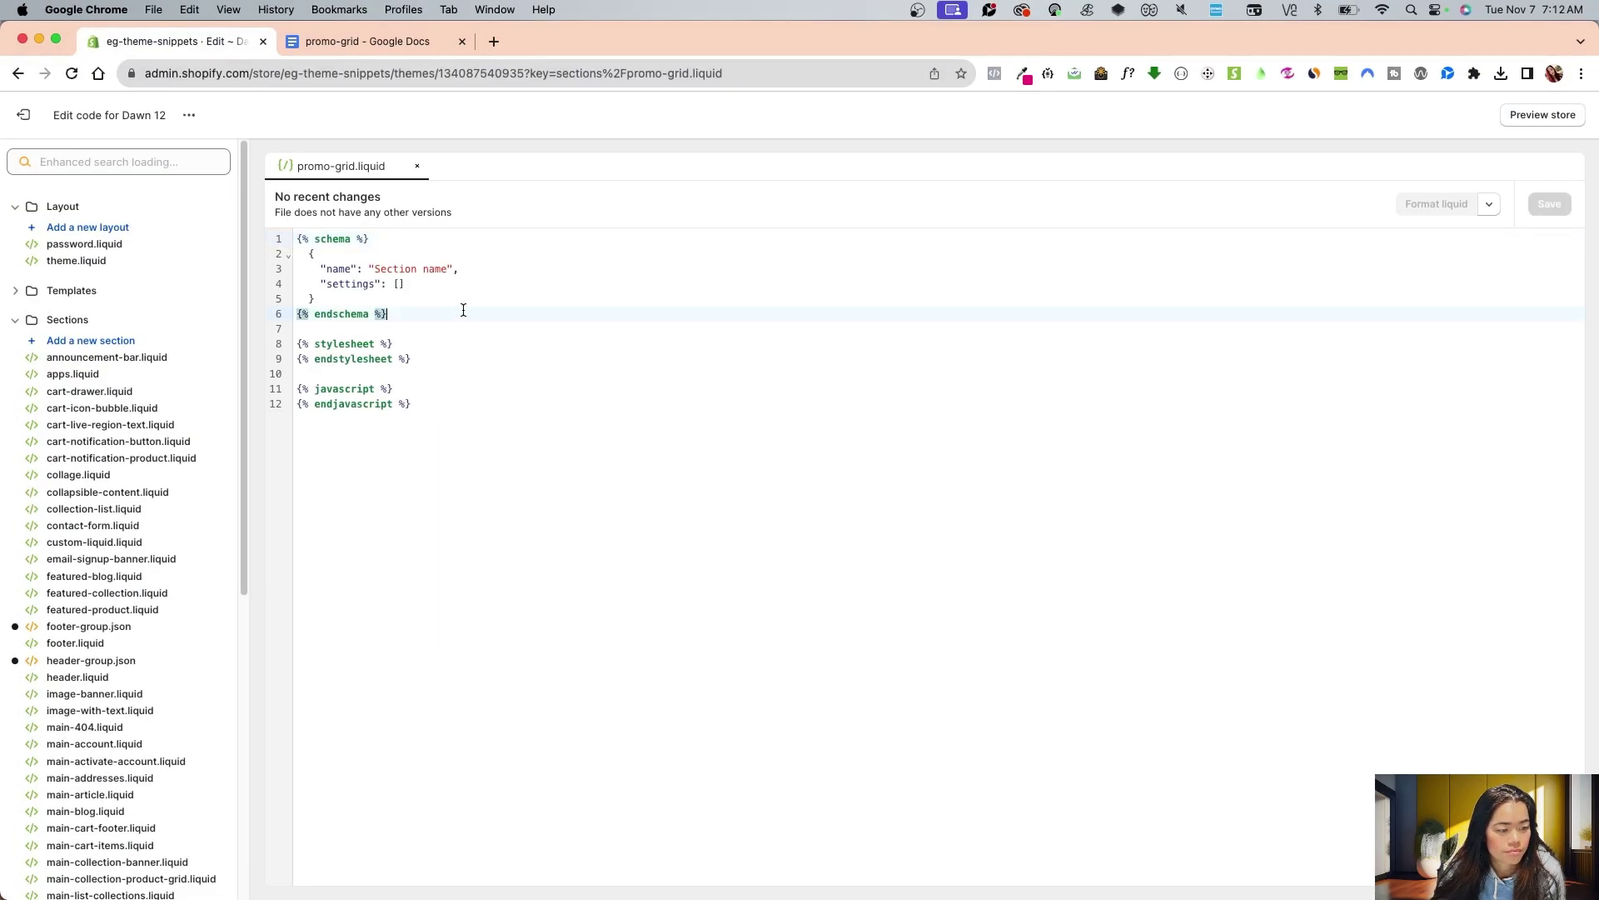
pyautogui.hotkey('ctrl', 'a')
pyautogui.hotkey('ctrl', 'v')
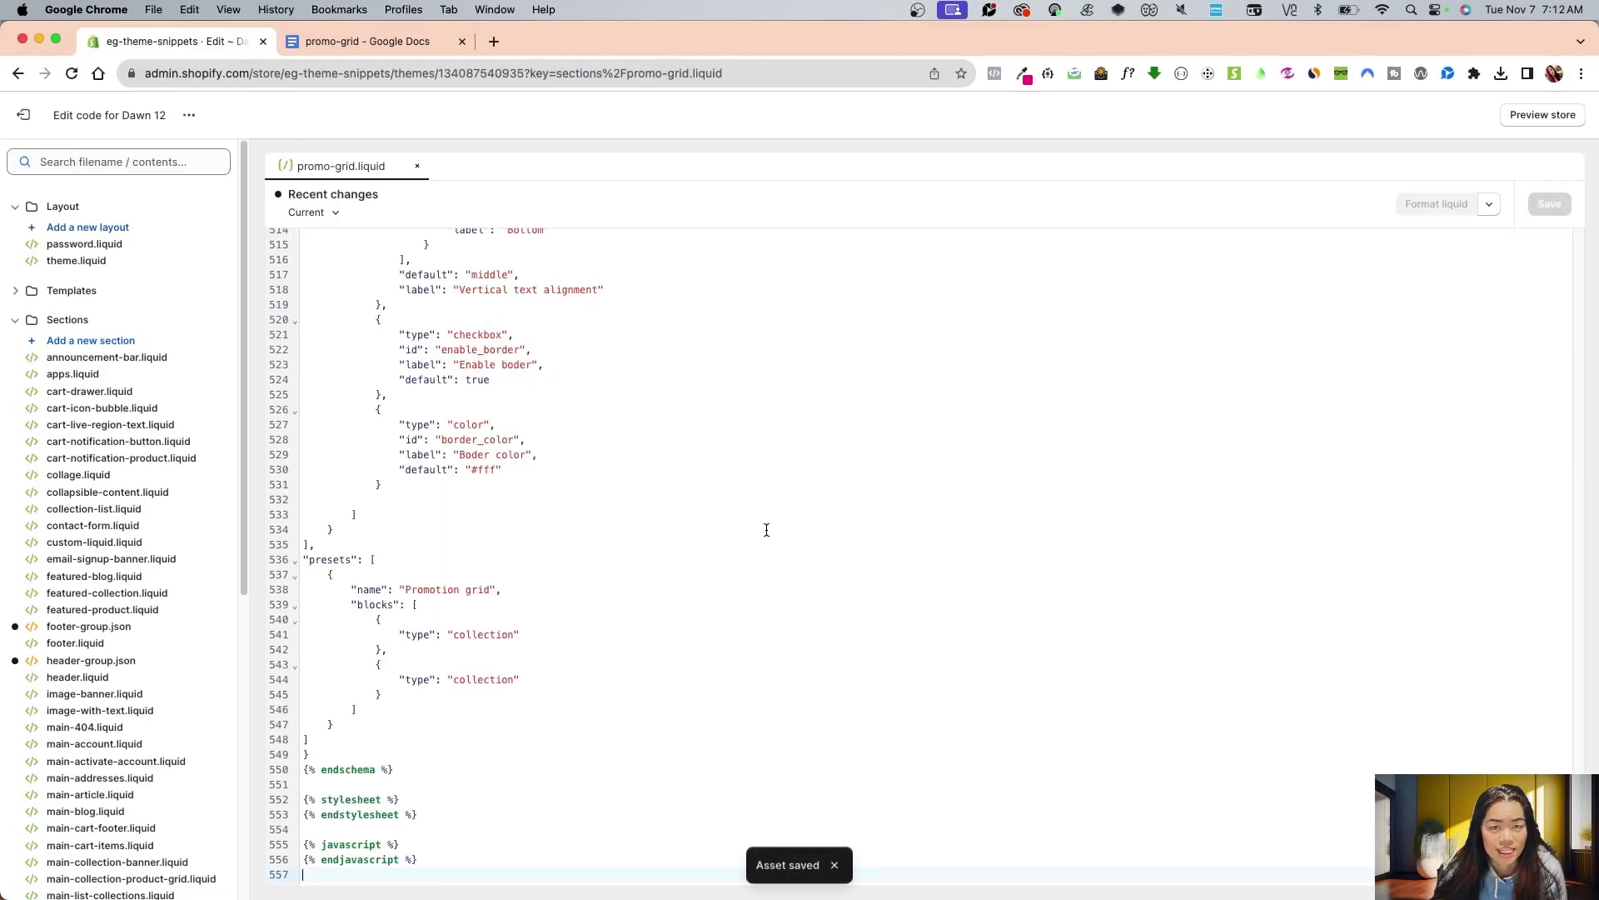
pyautogui.scroll(5, 763, 529)
# Open the Dawn 12 theme customizer on the home page
pyautogui.click(190, 115)
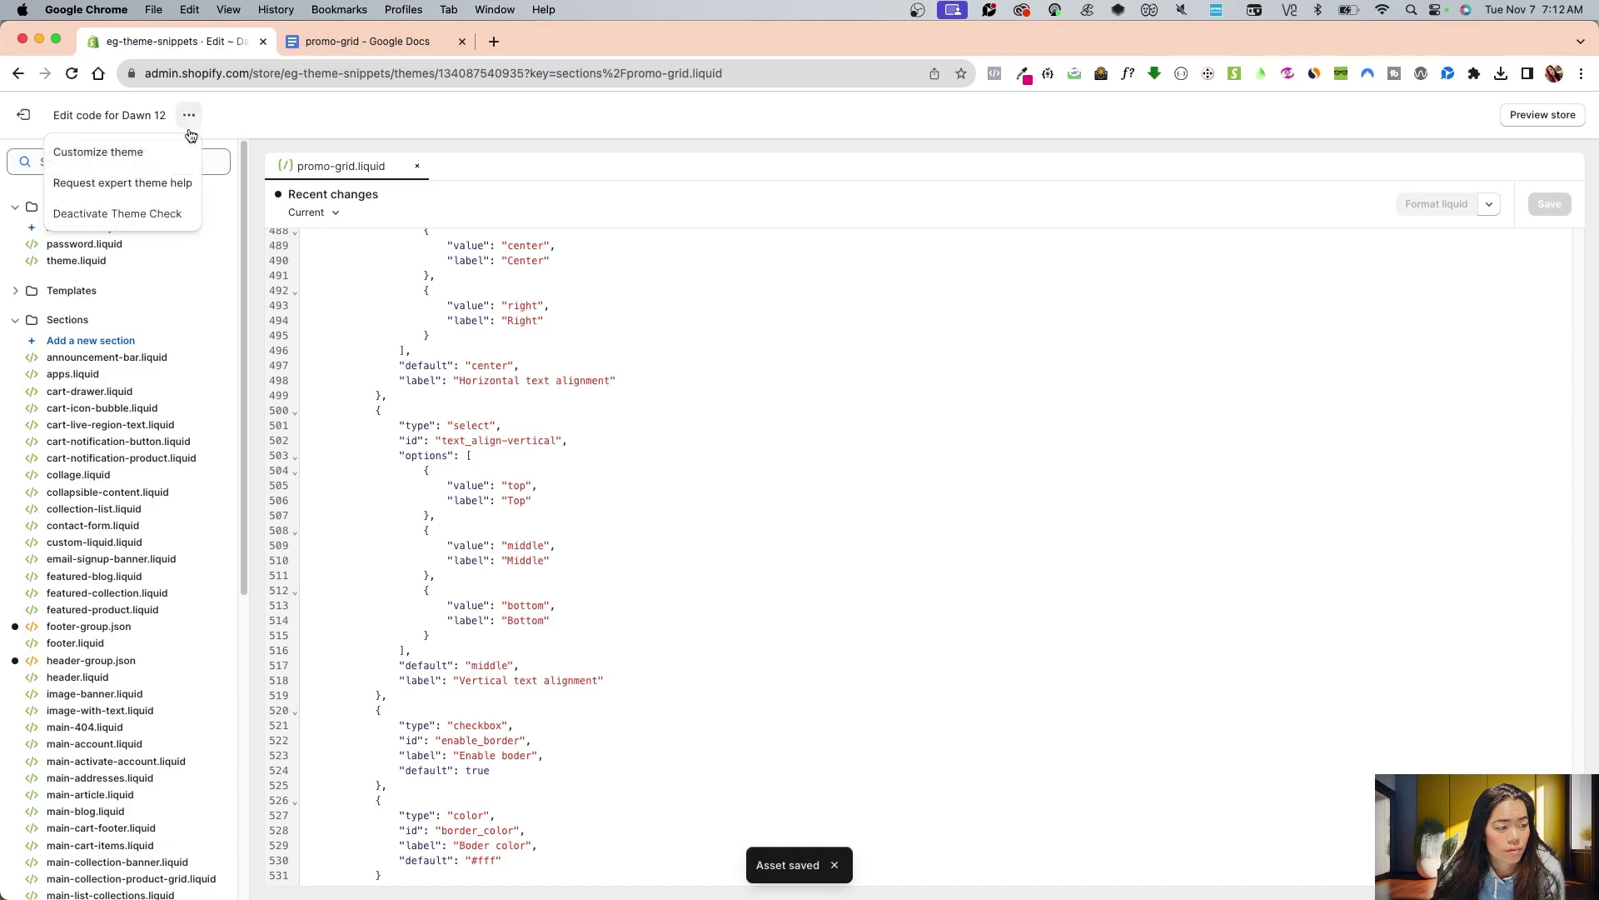
pyautogui.click(144, 153)
pyautogui.click(183, 46)
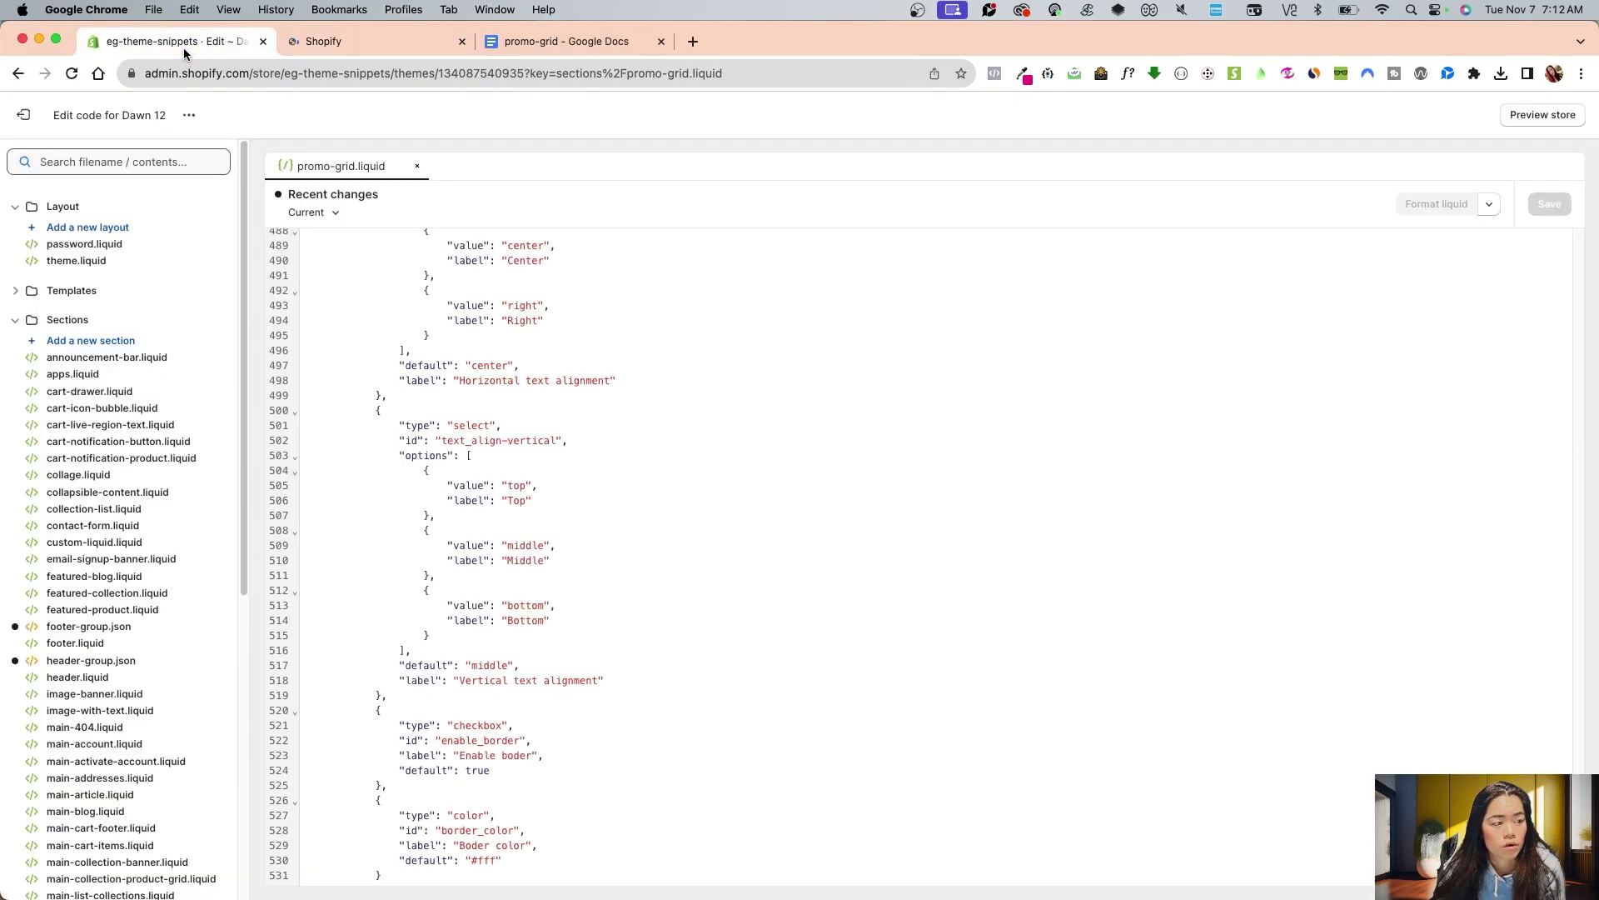
pyautogui.click(38, 118)
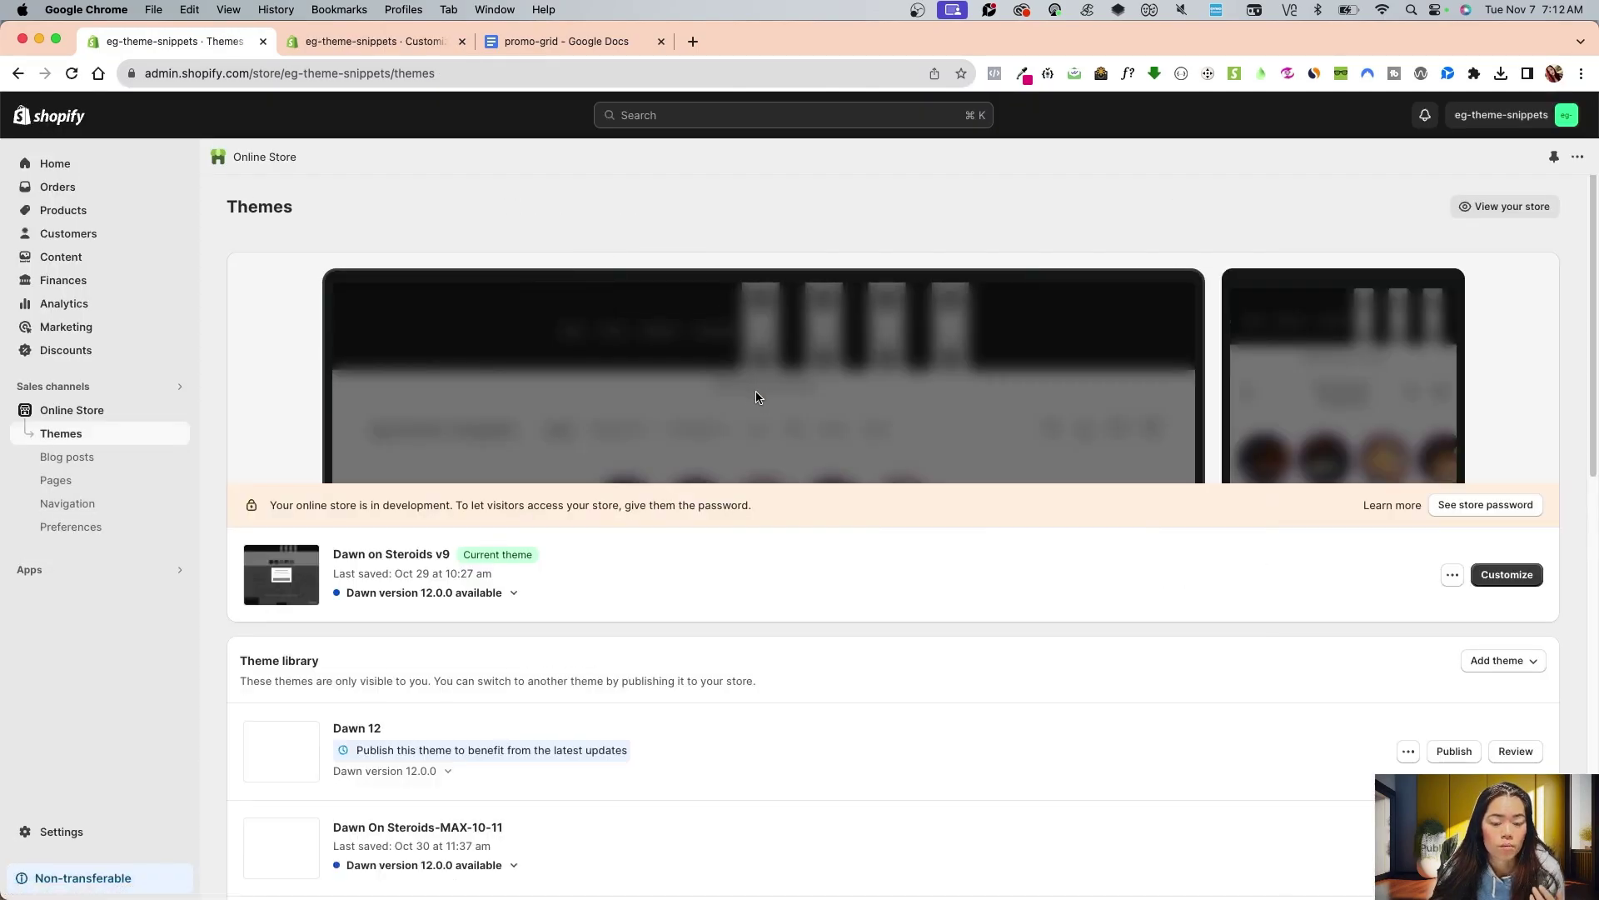
pyautogui.click(1409, 750)
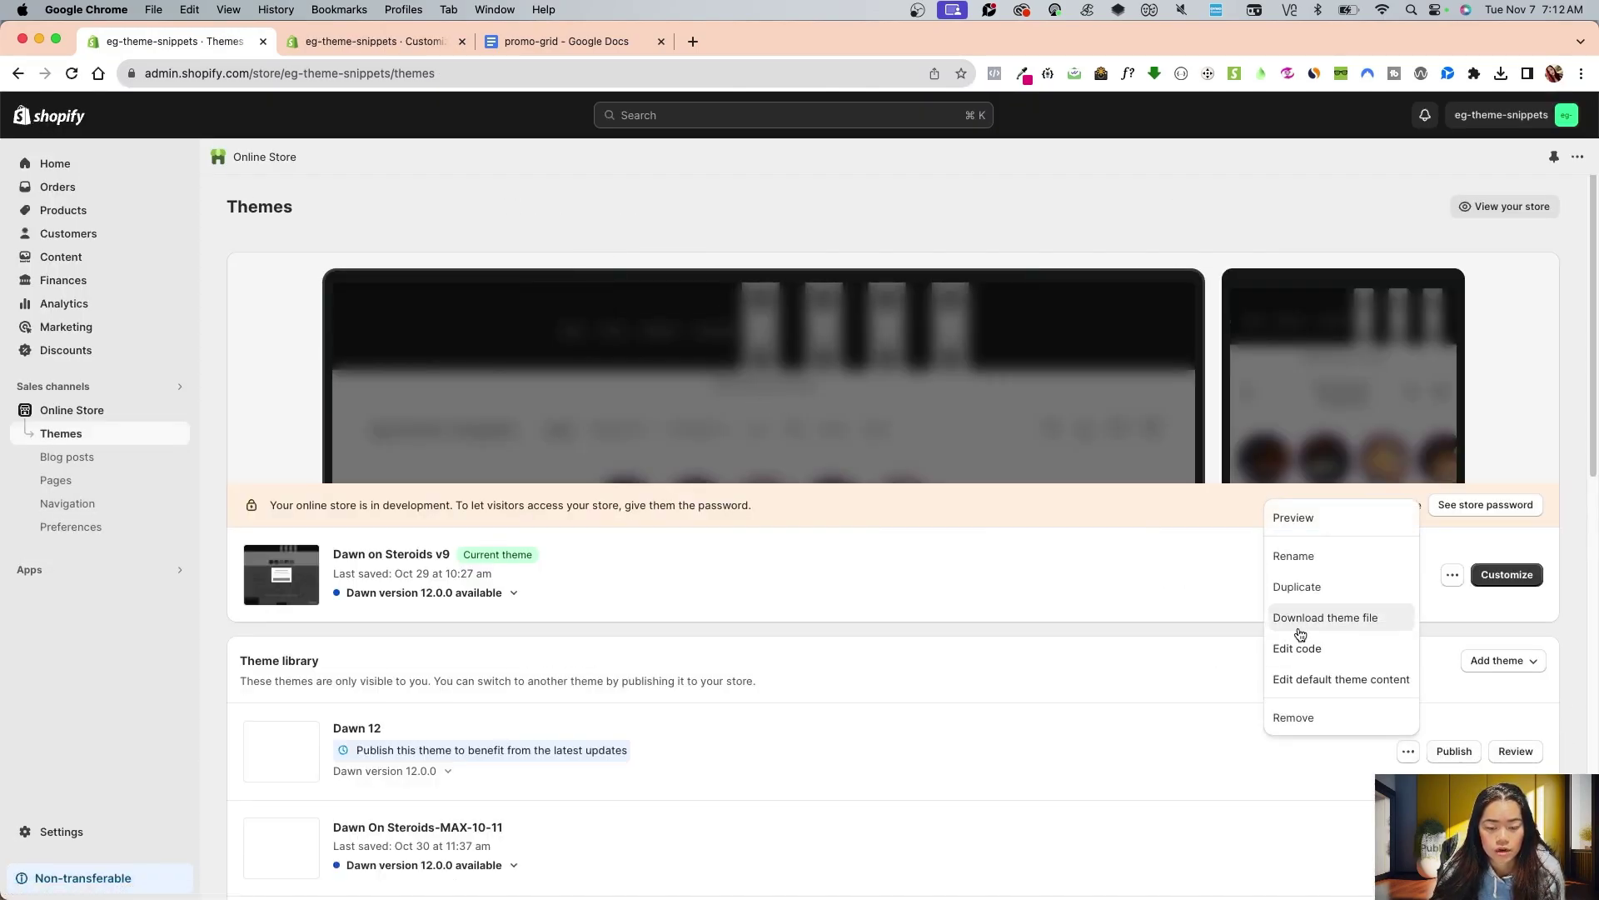
pyautogui.click(455, 42)
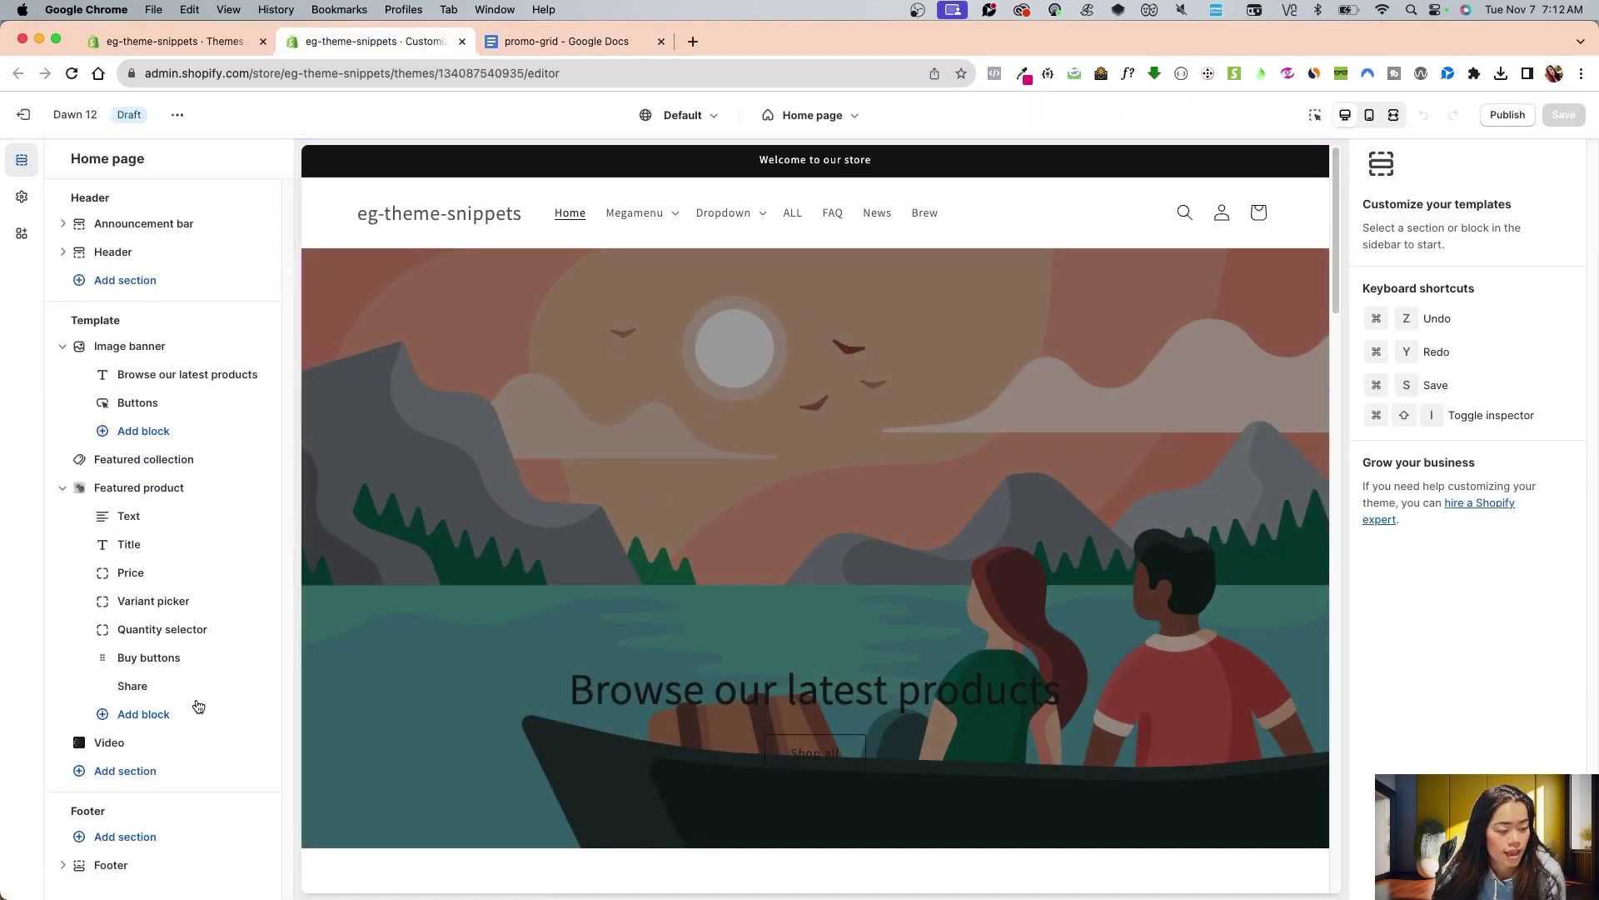
pyautogui.scroll(-10, 736, 644)
pyautogui.scroll(-5, 735, 644)
pyautogui.scroll(-5, 729, 635)
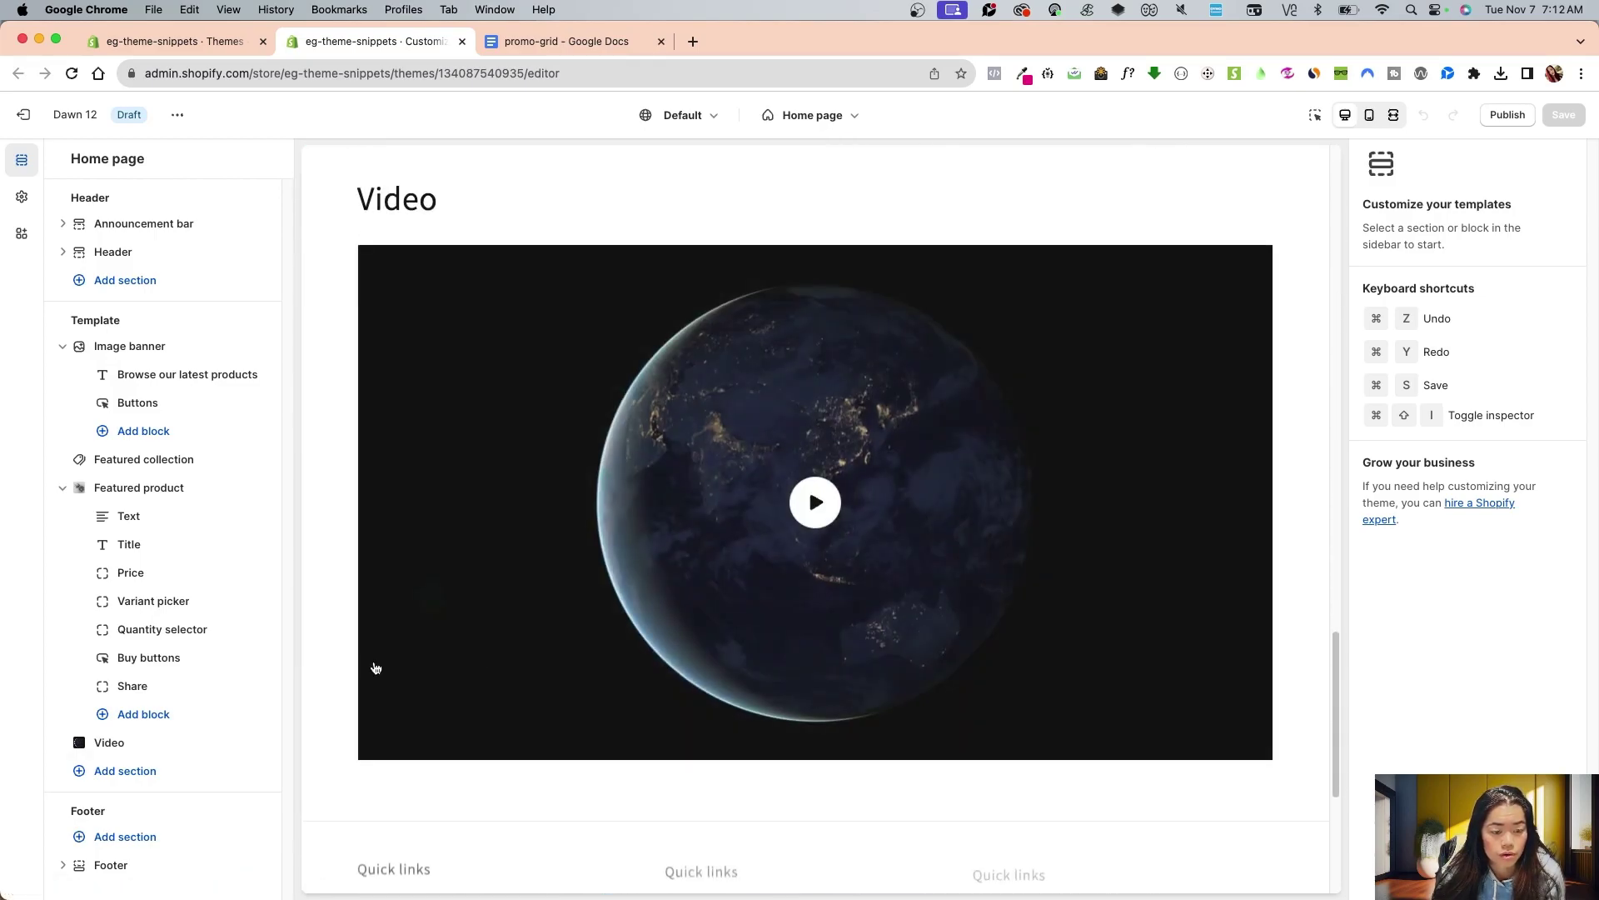
# Add a Promotion grid section to the home page template
pyautogui.click(125, 772)
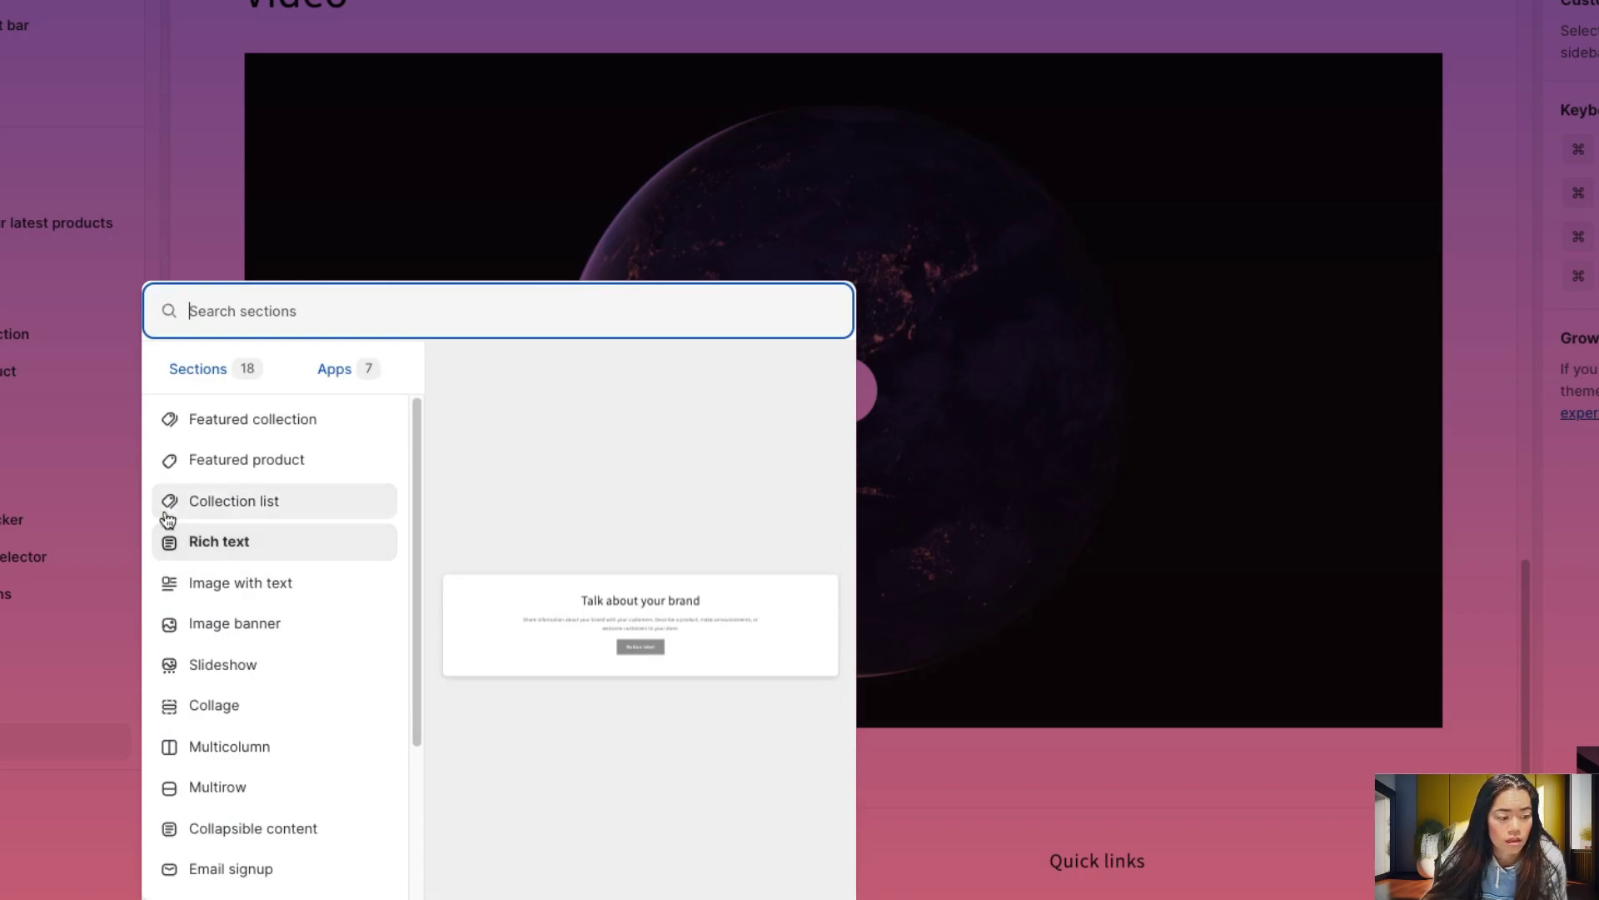
pyautogui.write('pro')
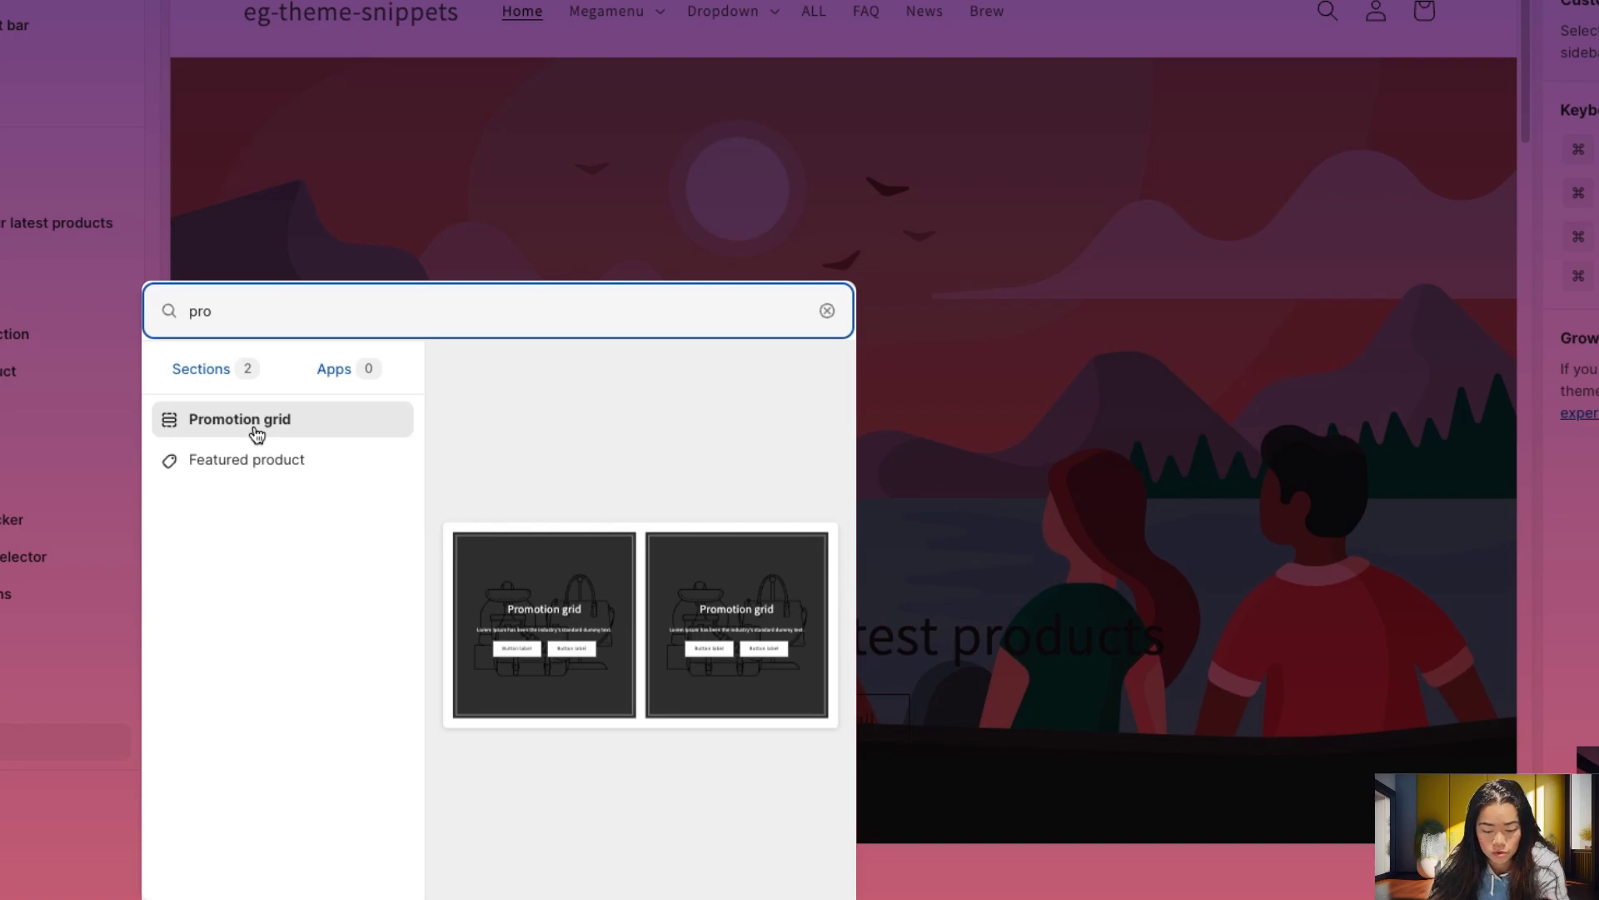
pyautogui.click(256, 432)
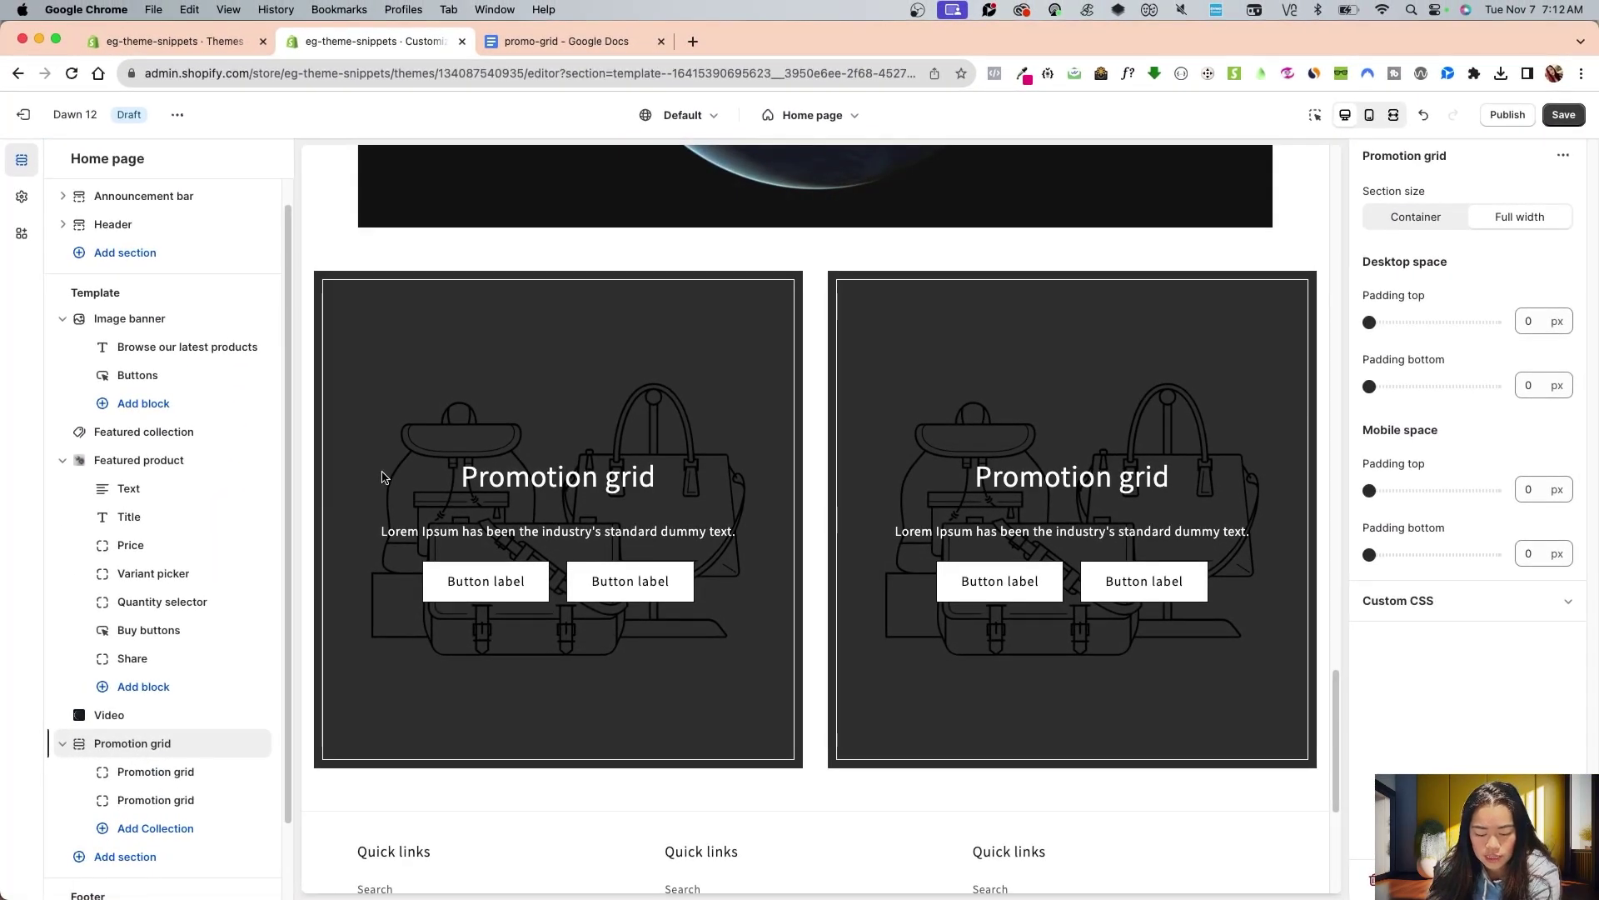
# Save, compare Container and Full width section sizes in fullscreen, keeping Full width
pyautogui.click(1567, 118)
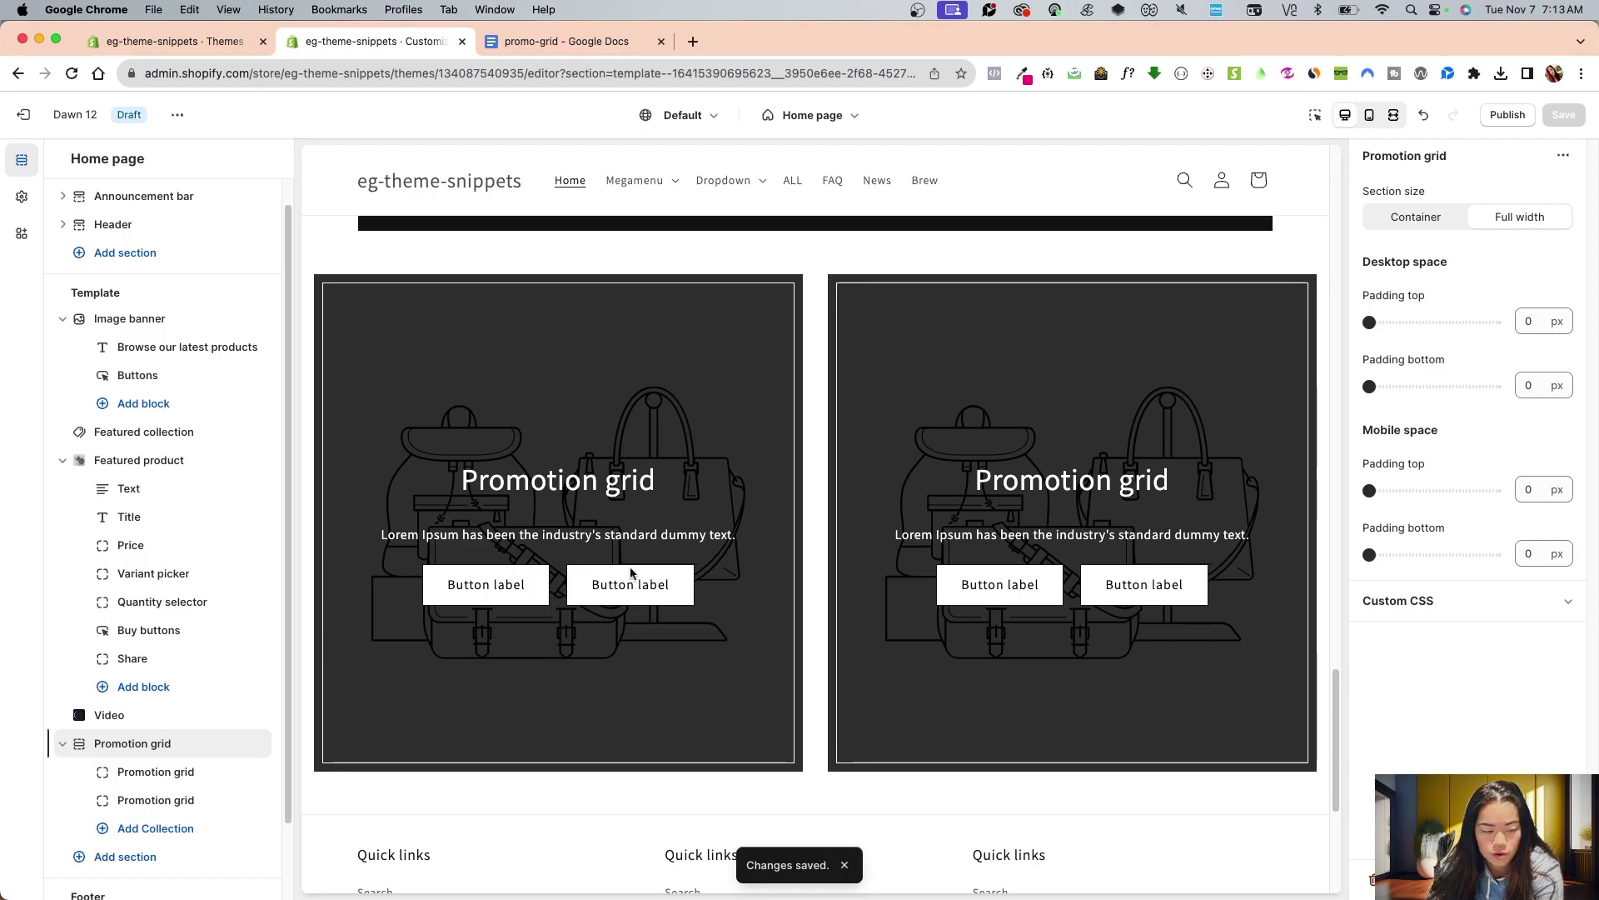
pyautogui.scroll(-1, 168, 698)
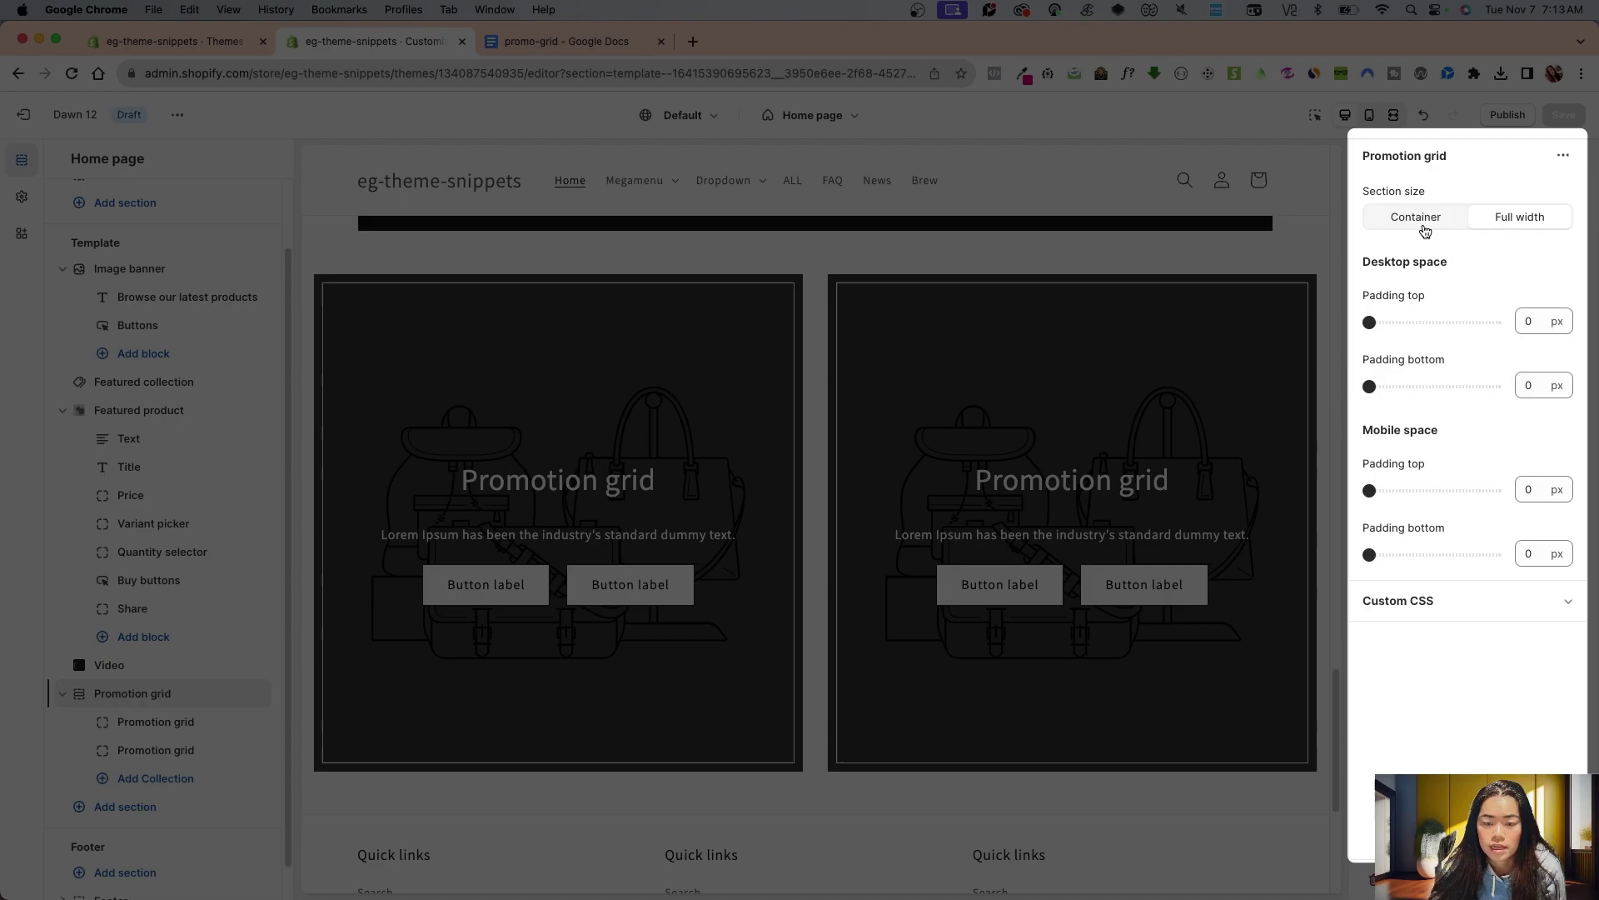
pyautogui.click(1449, 223)
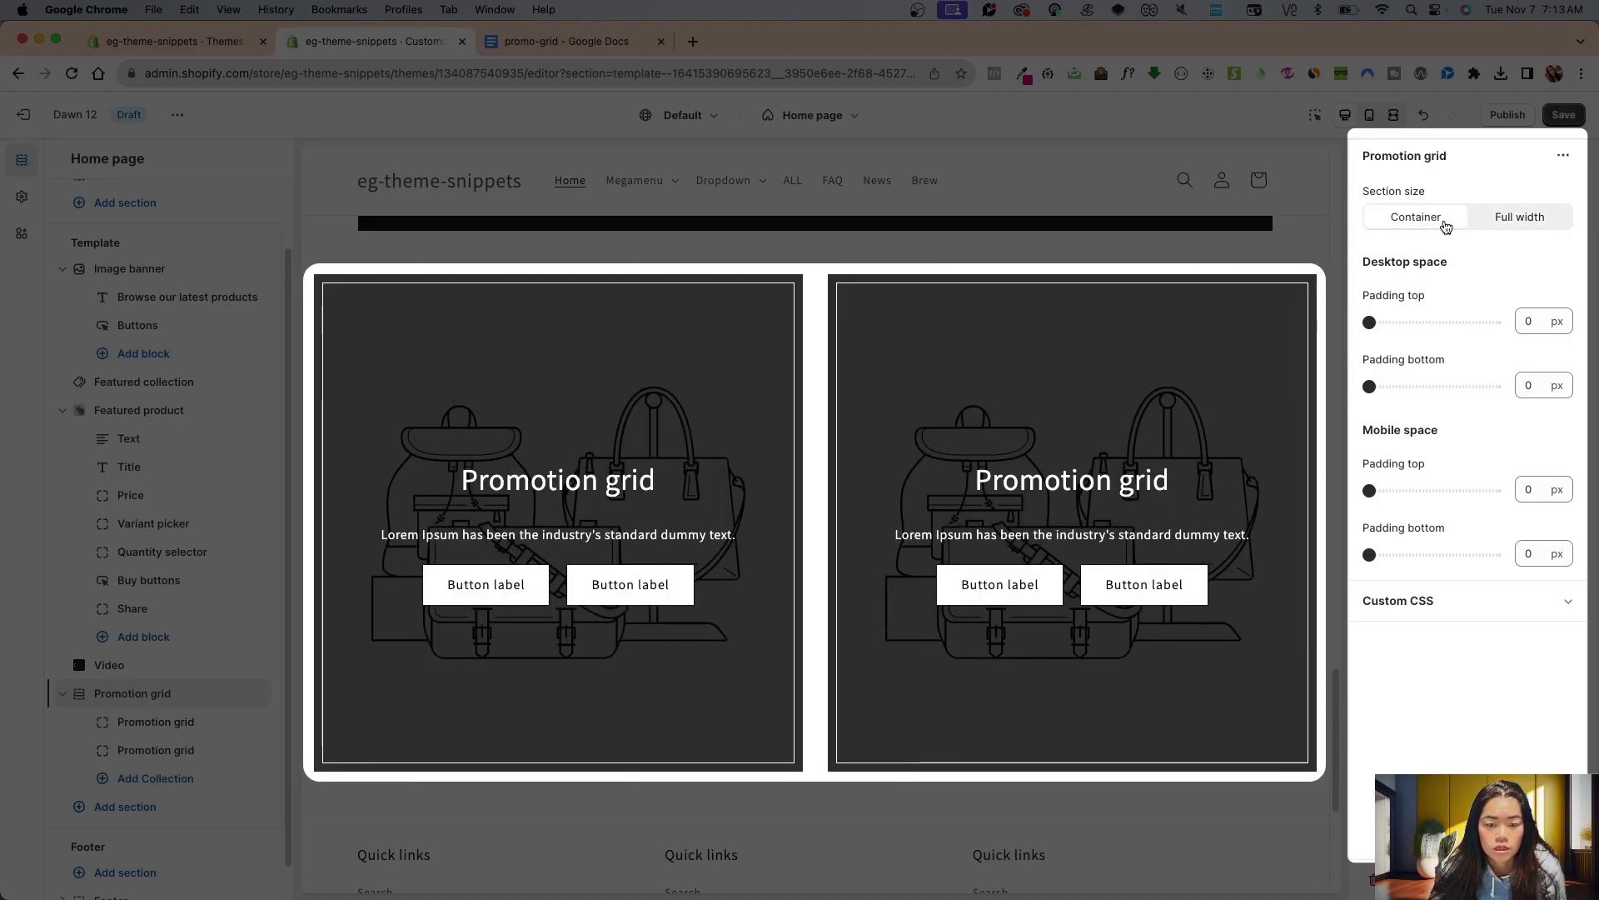
pyautogui.click(1394, 115)
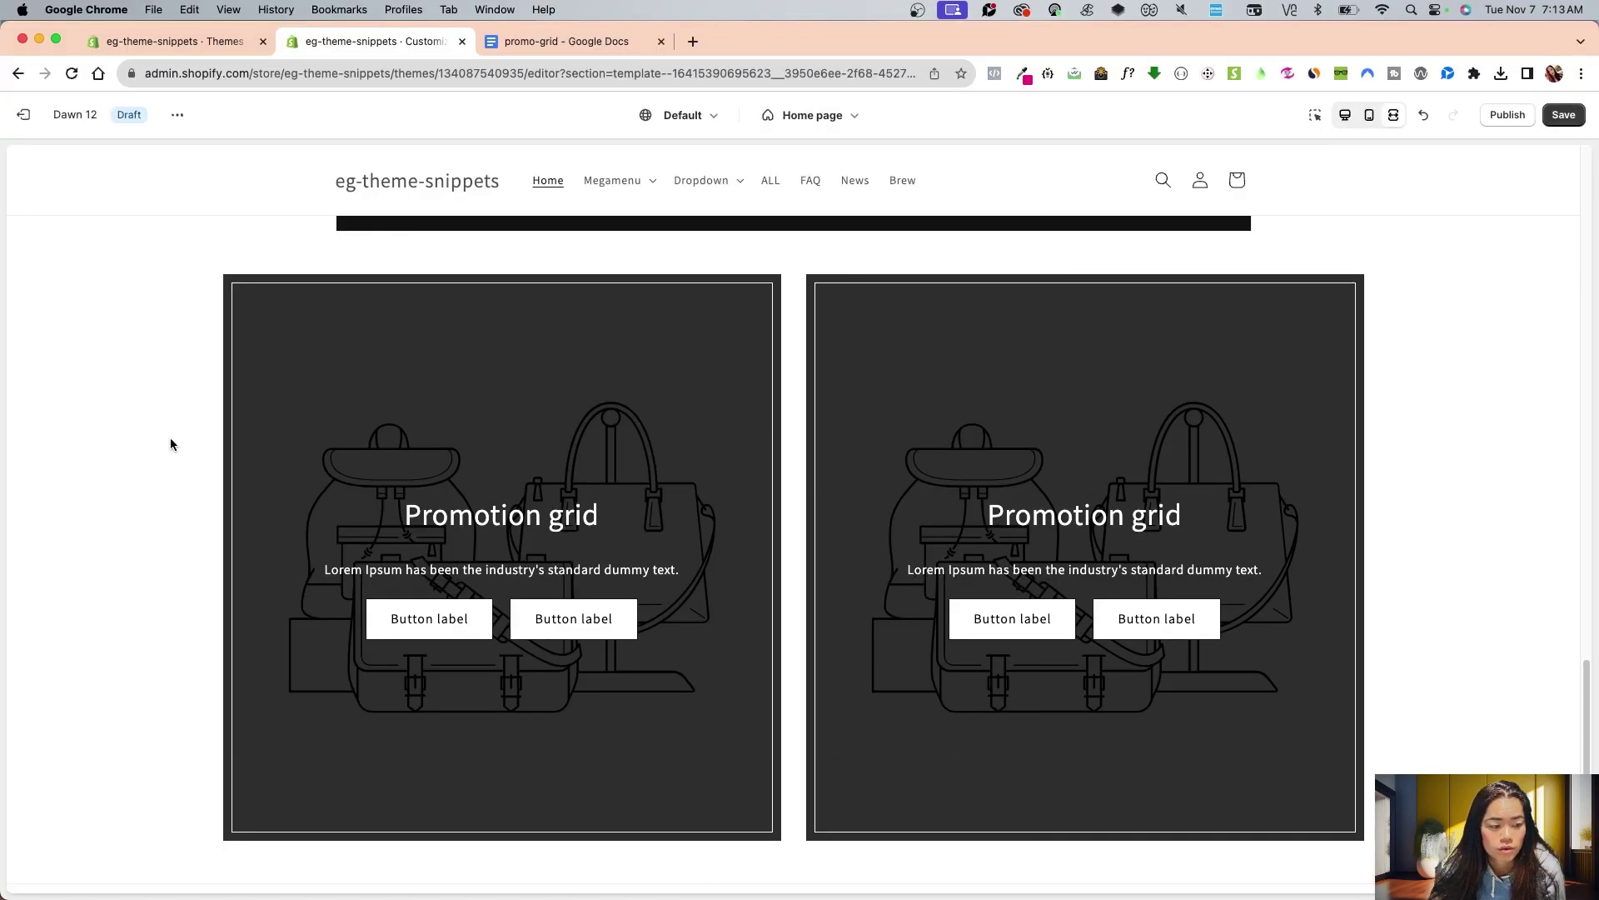
pyautogui.click(1345, 115)
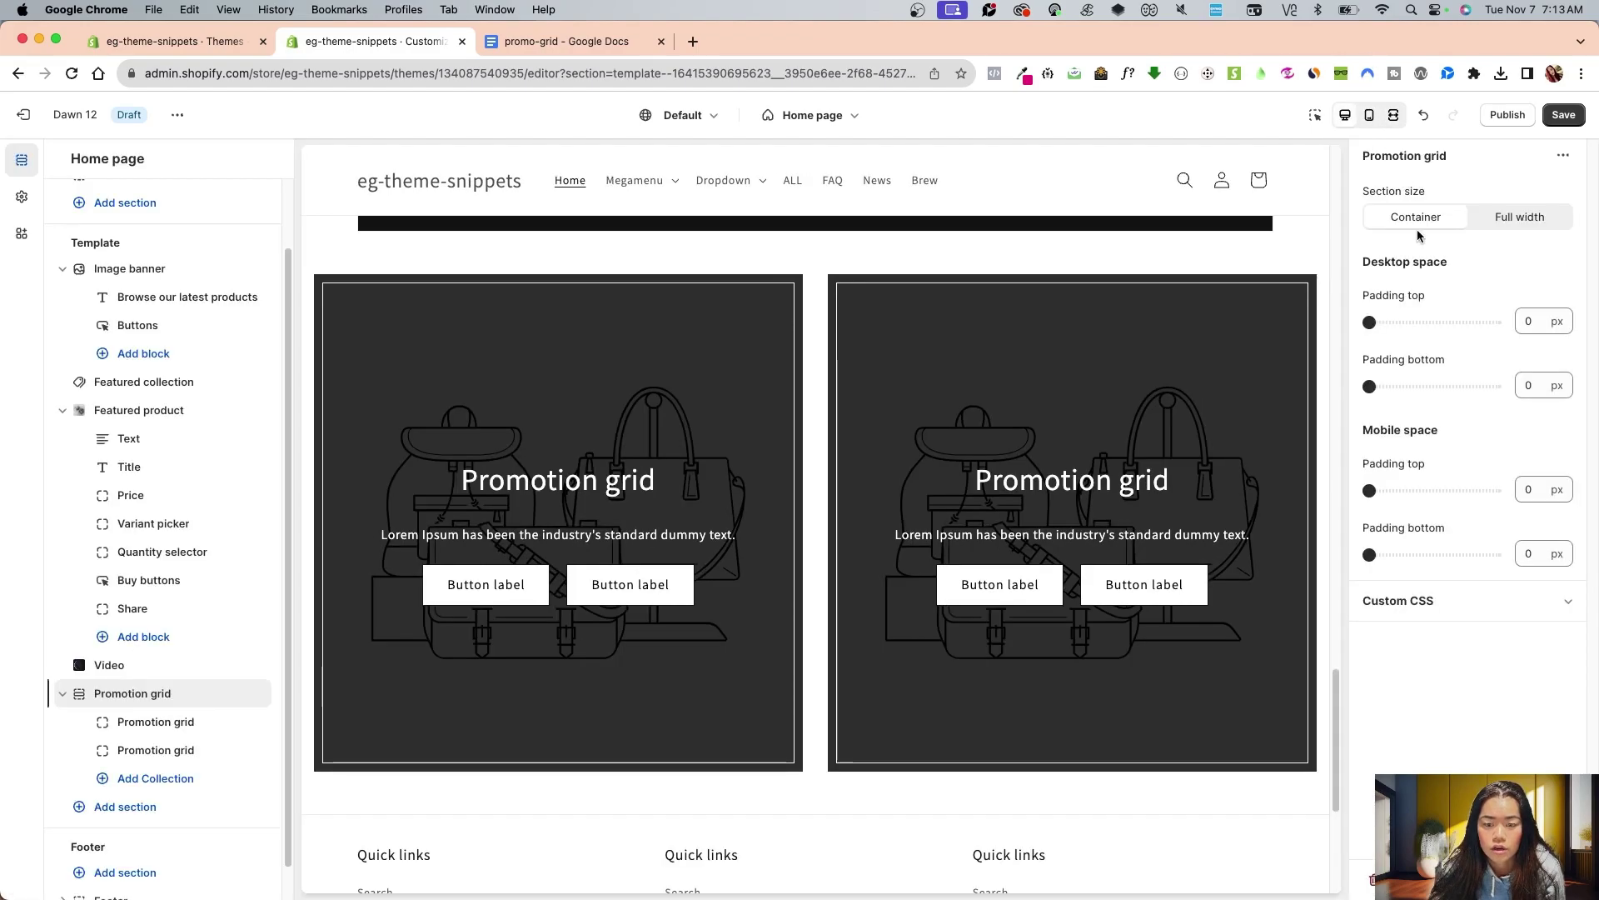
pyautogui.click(1500, 216)
pyautogui.click(1396, 115)
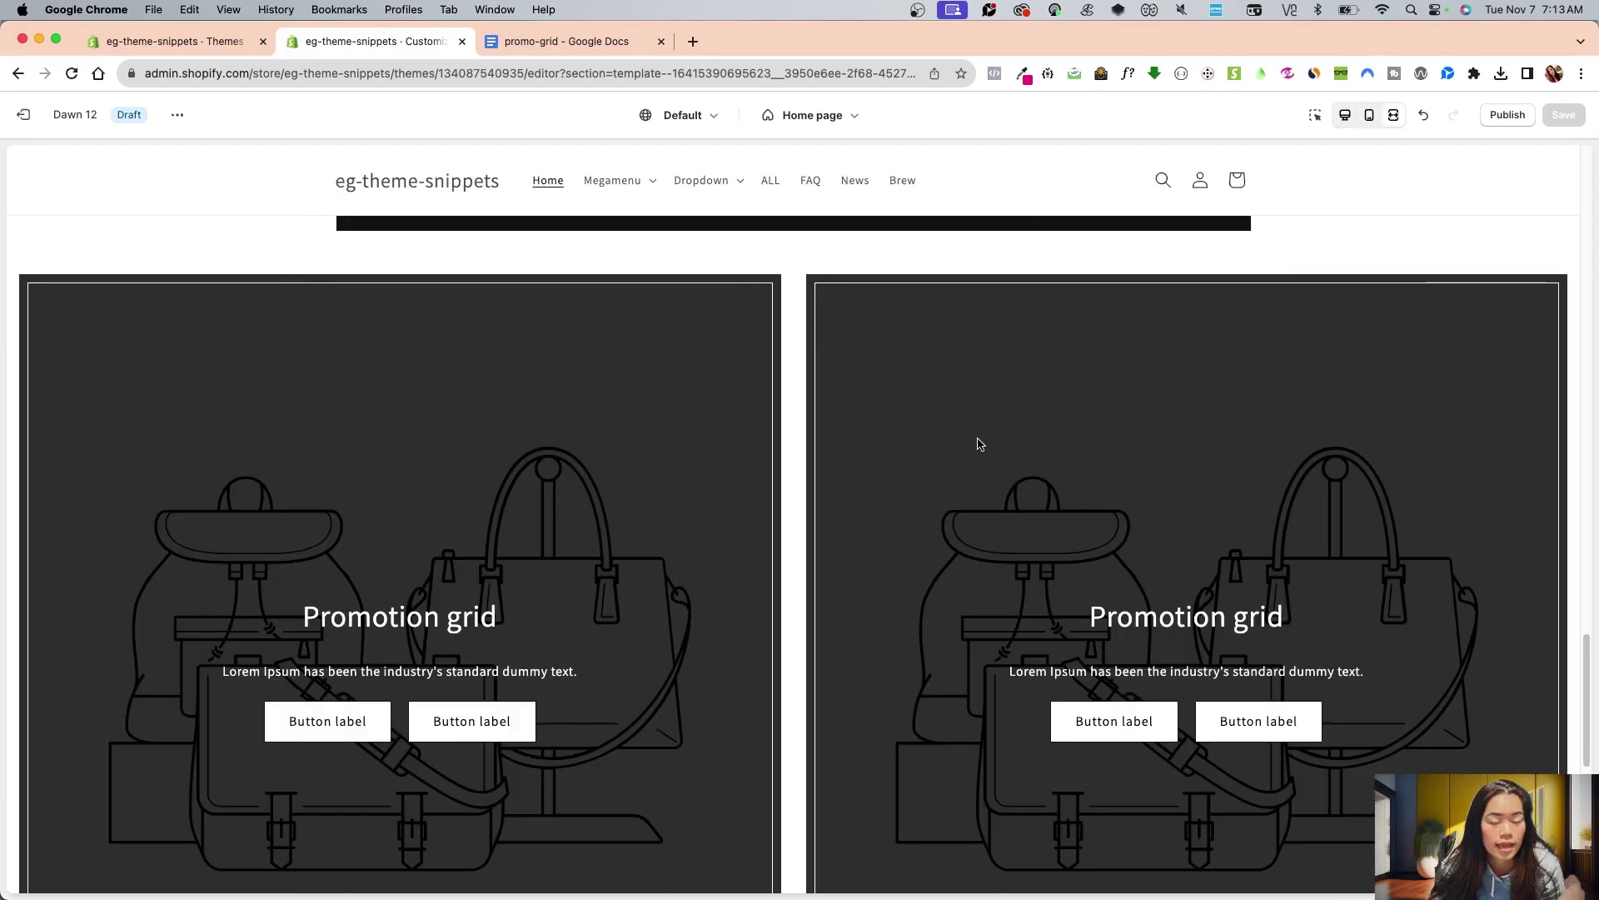
pyautogui.scroll(-1, 979, 443)
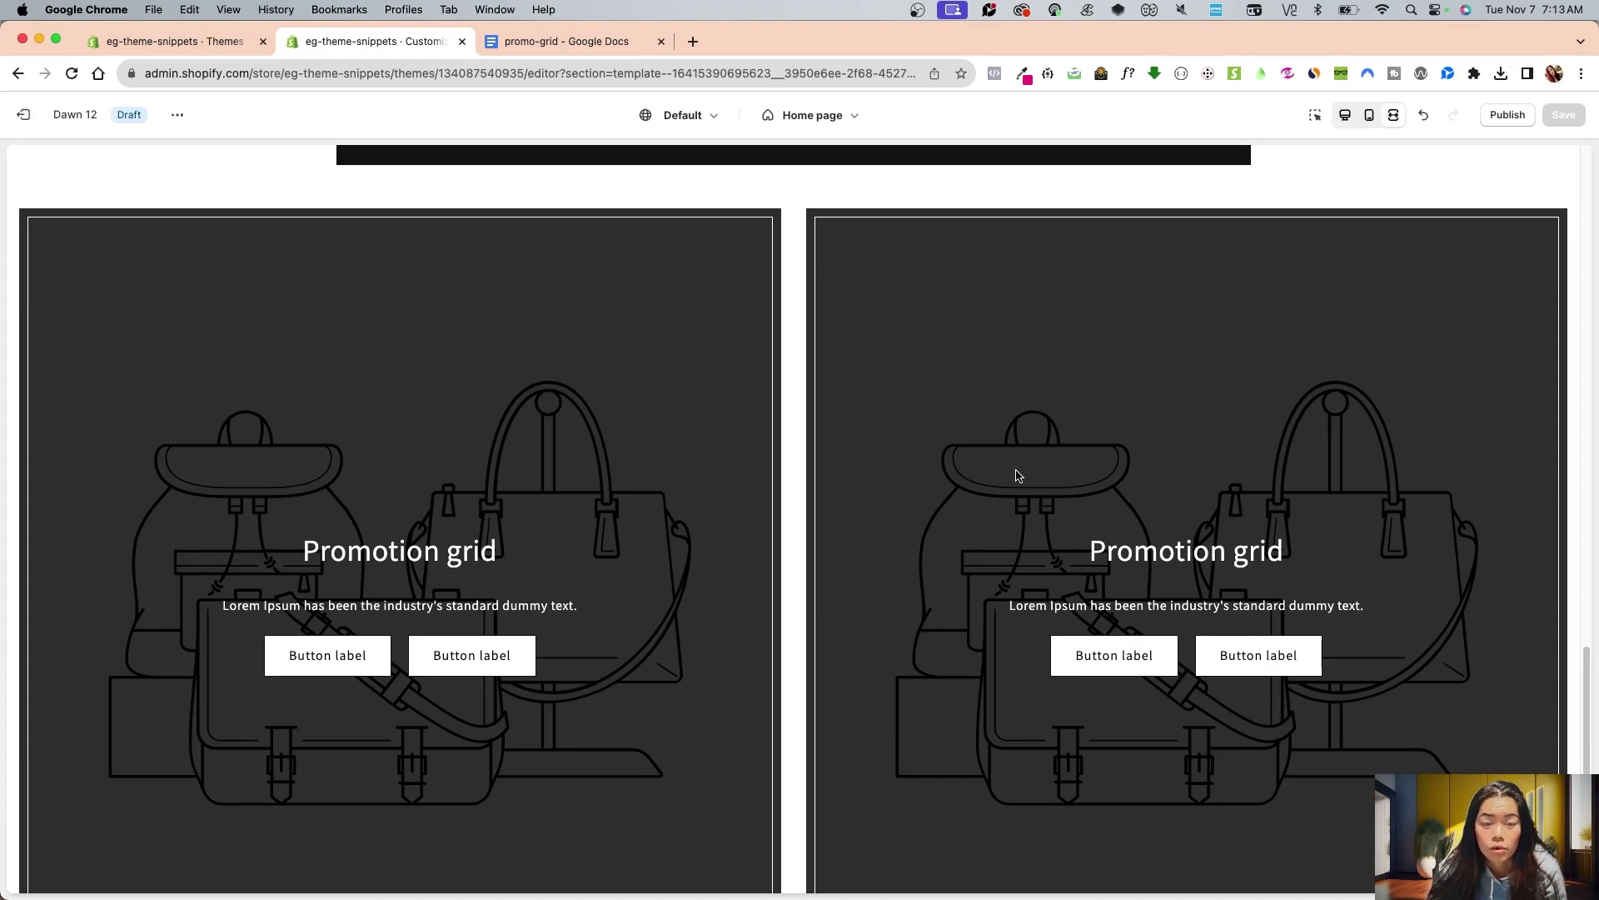
pyautogui.click(1347, 115)
pyautogui.click(1522, 216)
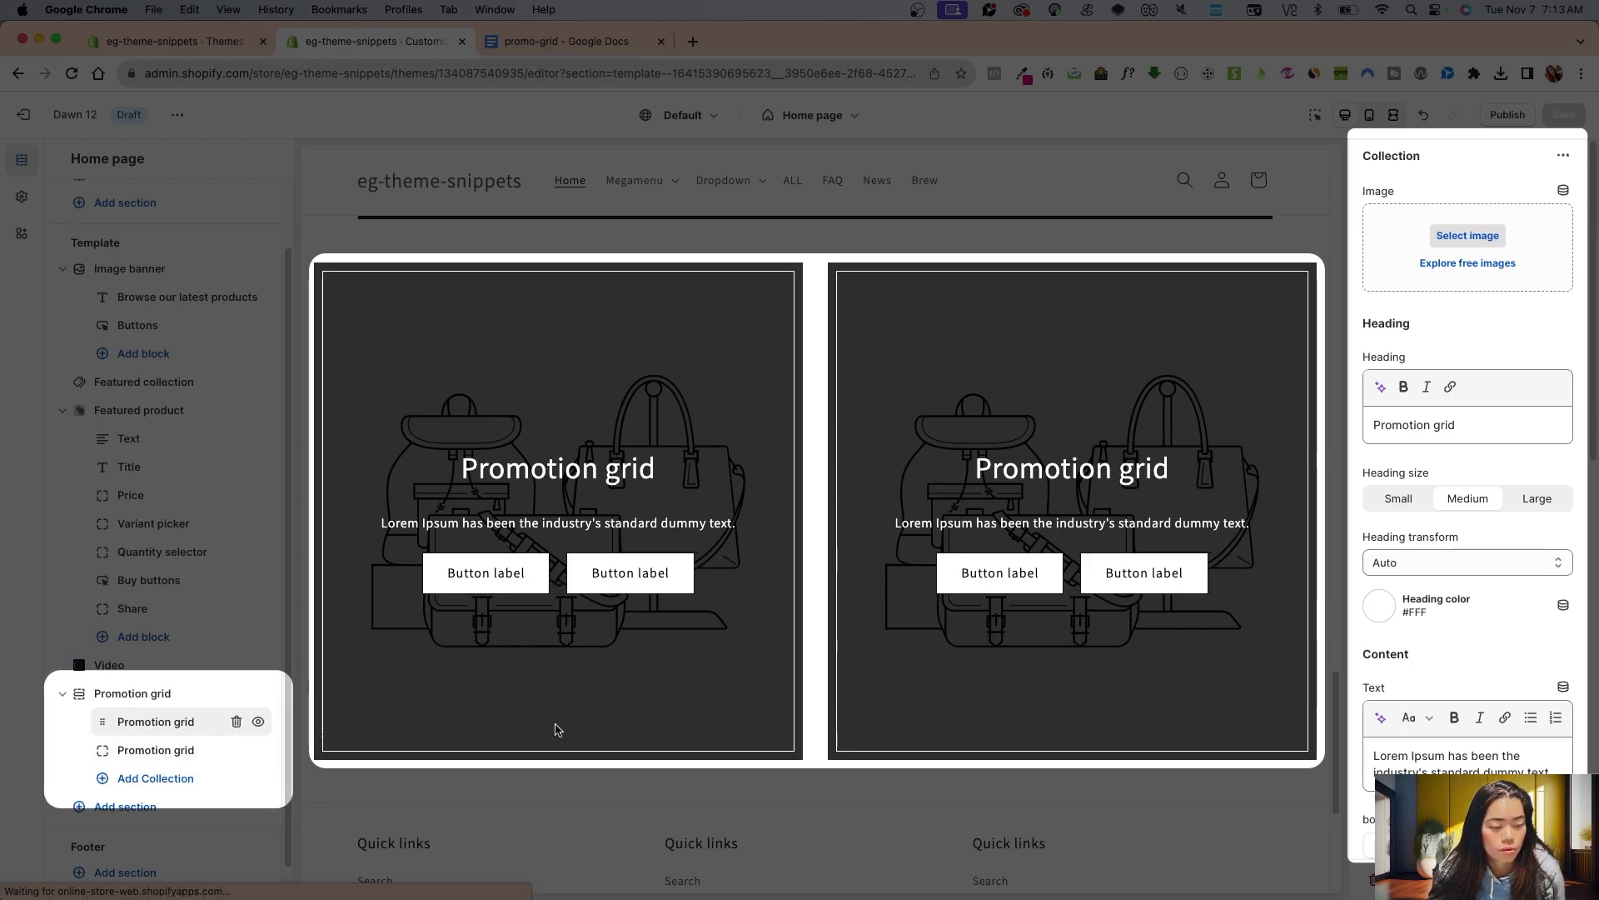
# Set the first card's image to the coffee mug picture
pyautogui.click(1466, 235)
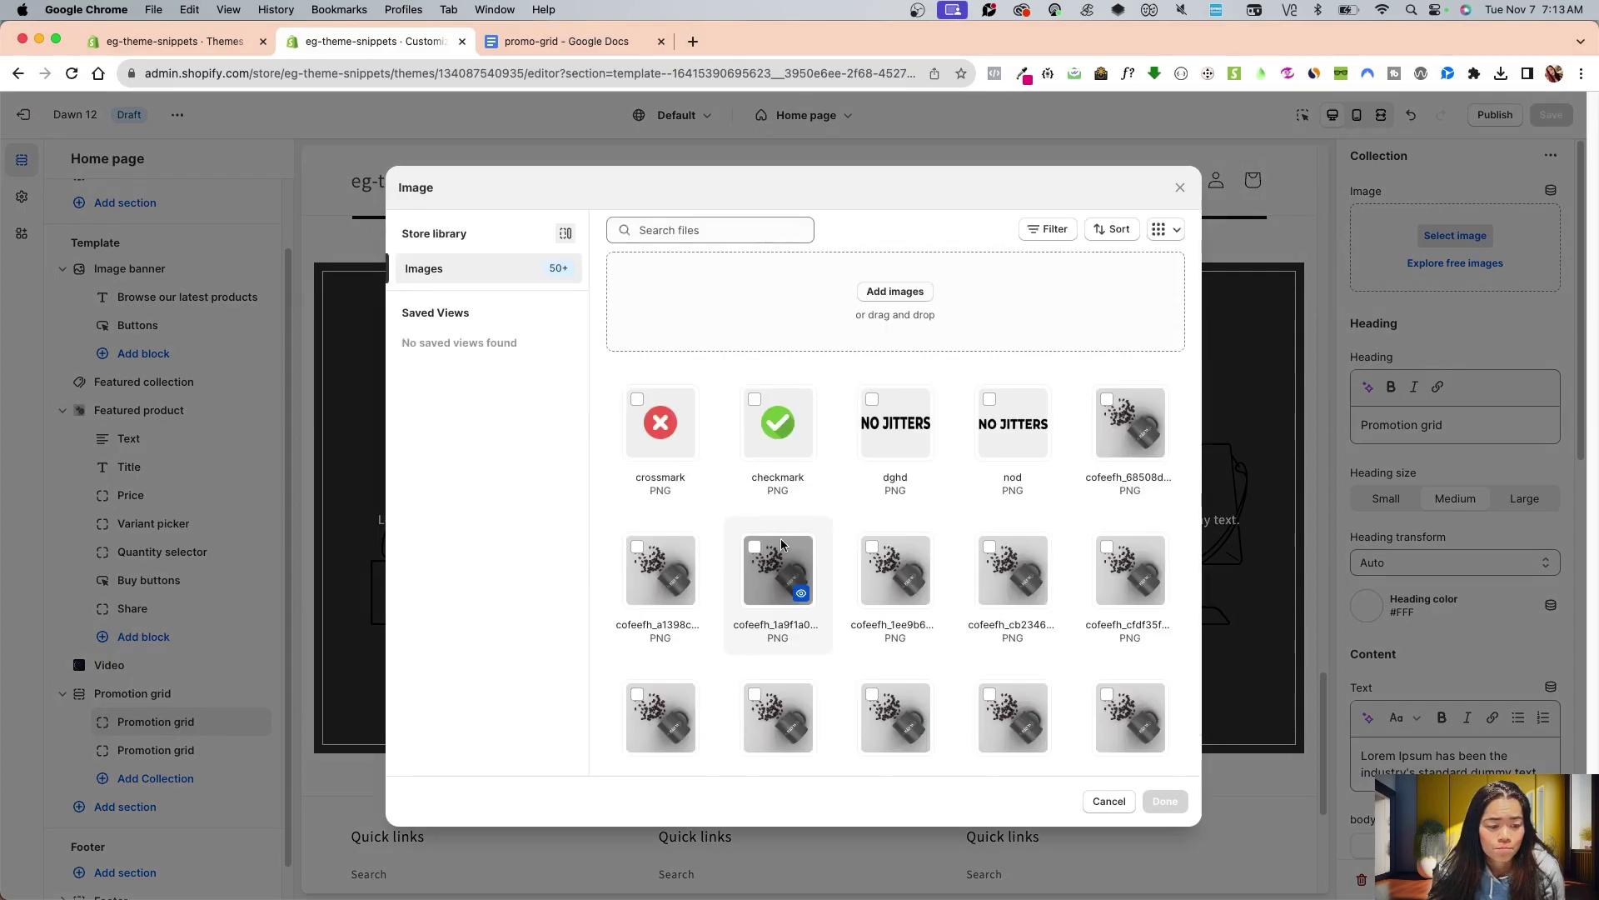
pyautogui.click(800, 566)
pyautogui.click(1162, 802)
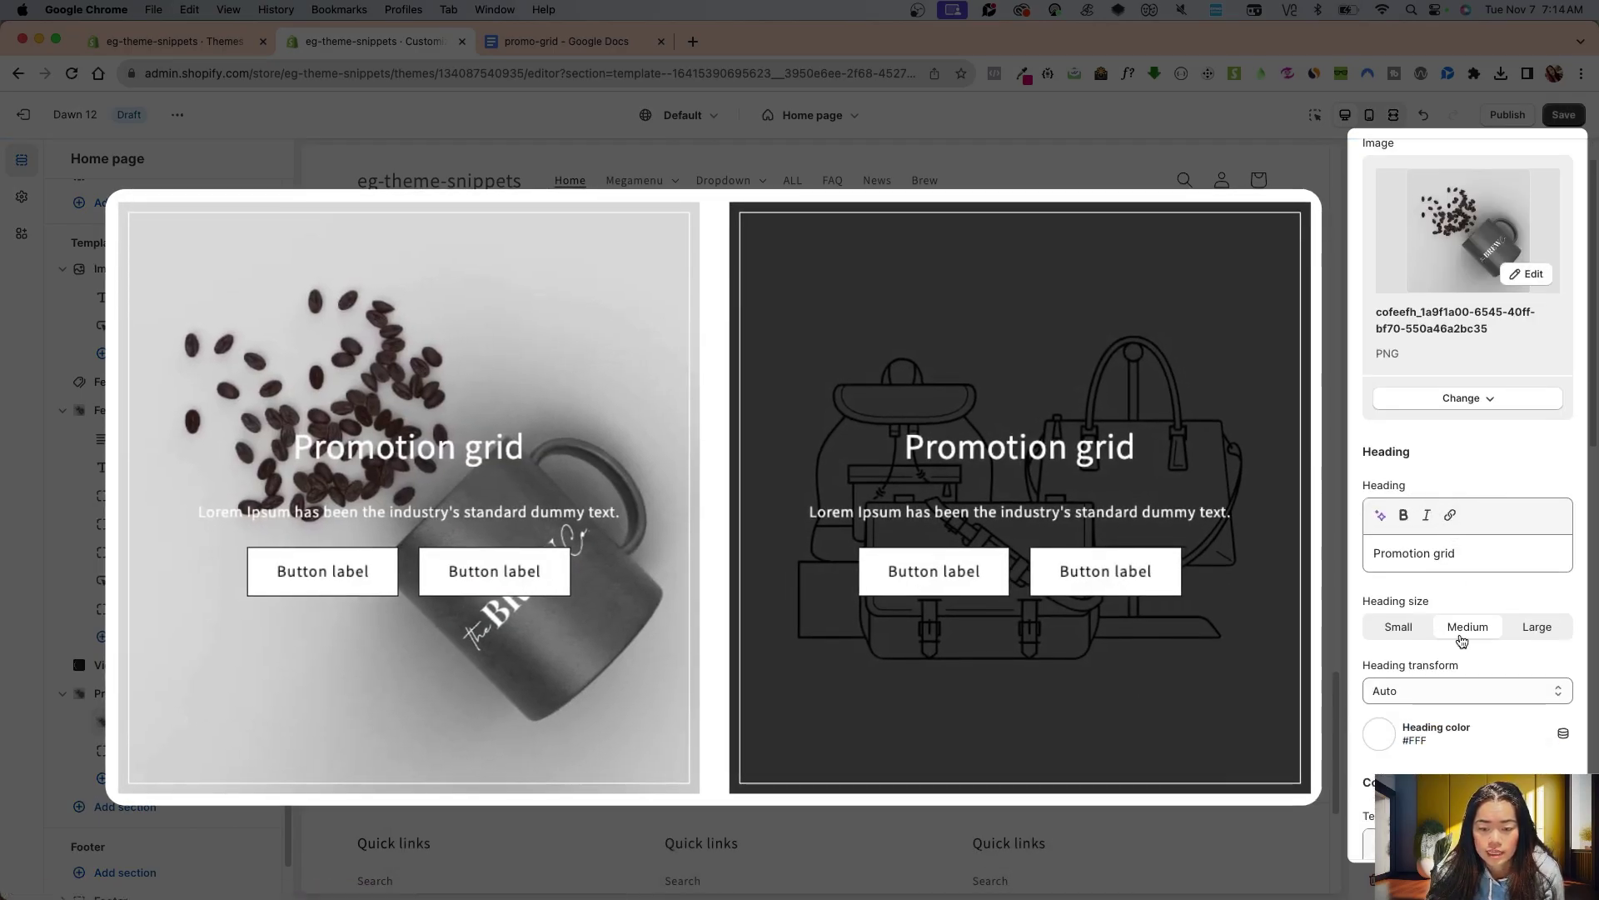
pyautogui.scroll(-2, 1438, 488)
# Make the first card's heading large and Uppercase
pyautogui.click(1390, 553)
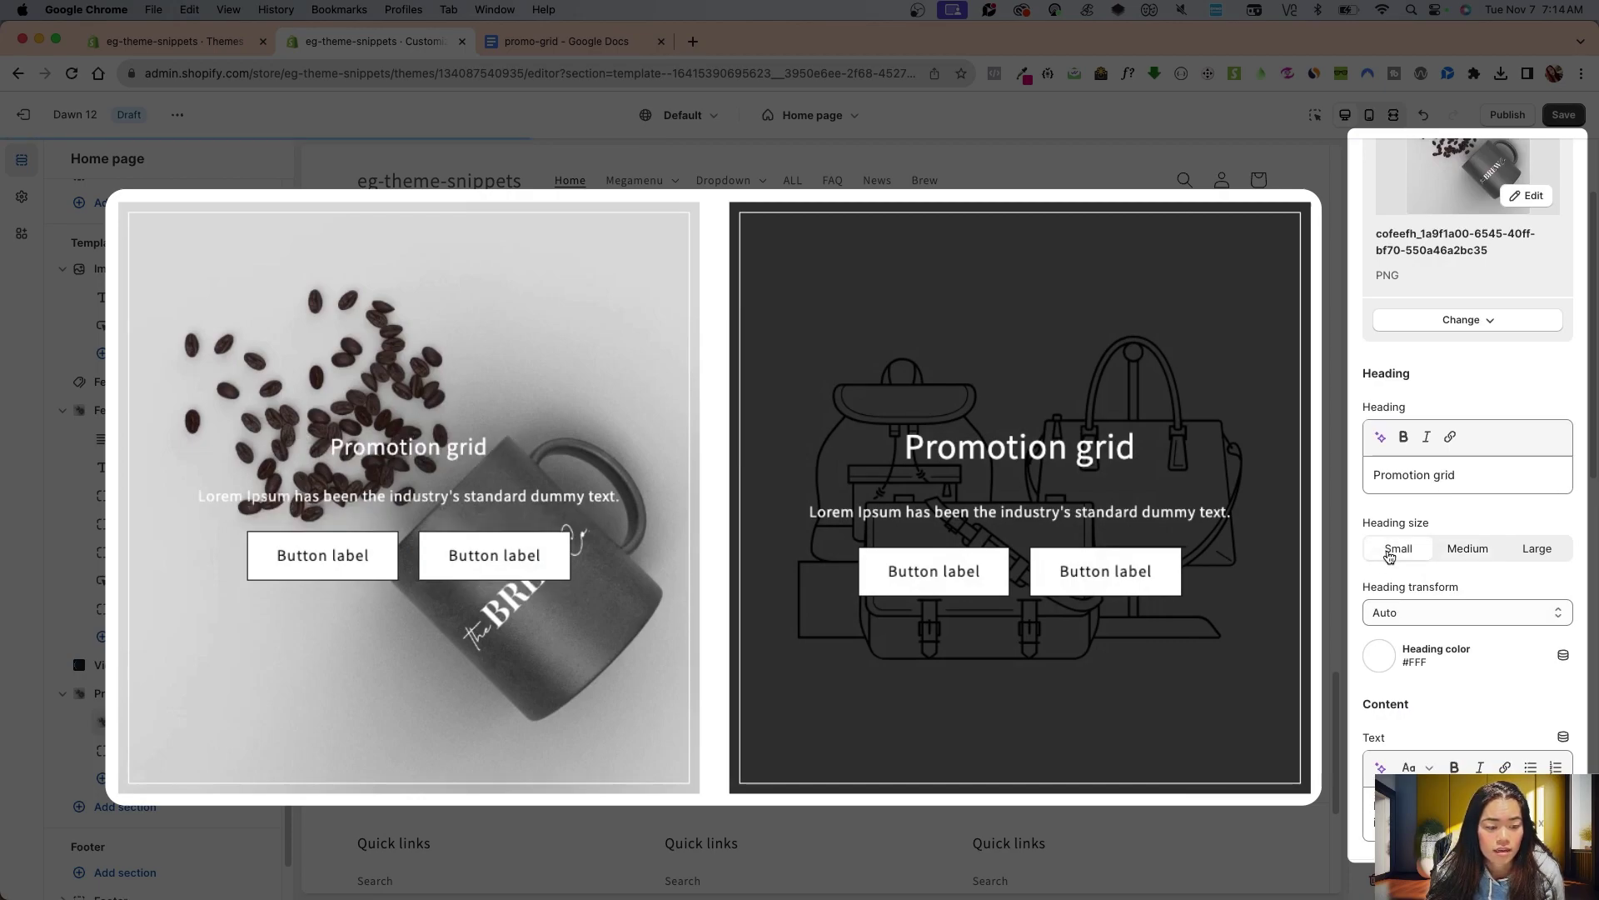
pyautogui.click(1531, 551)
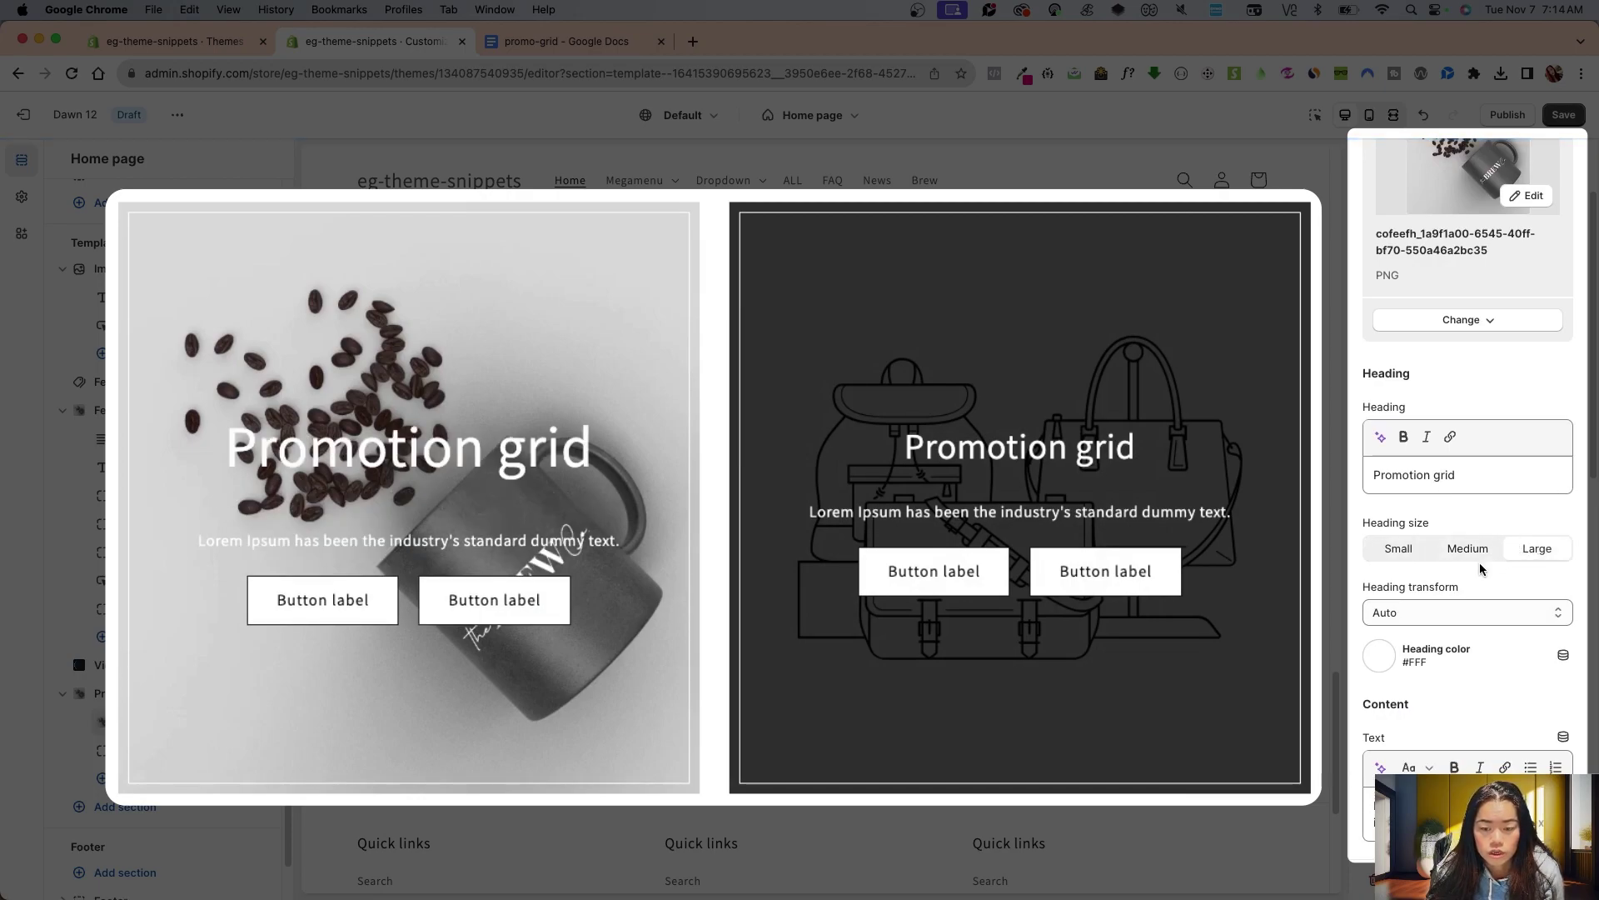
pyautogui.click(1441, 610)
pyautogui.click(1437, 573)
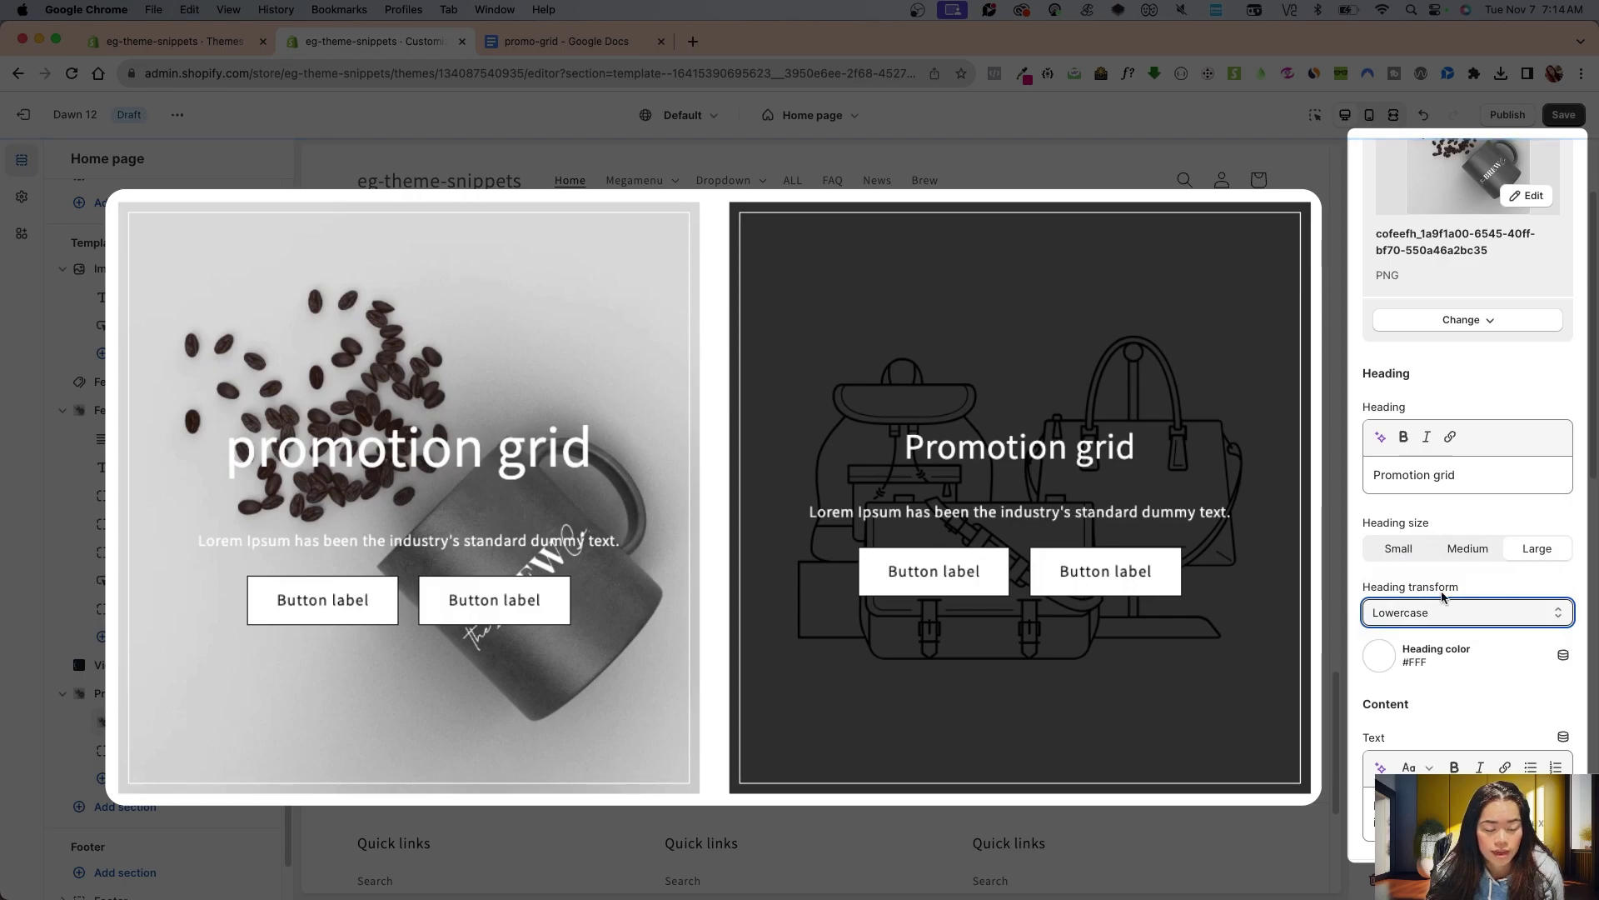
pyautogui.click(1443, 610)
pyautogui.click(1454, 612)
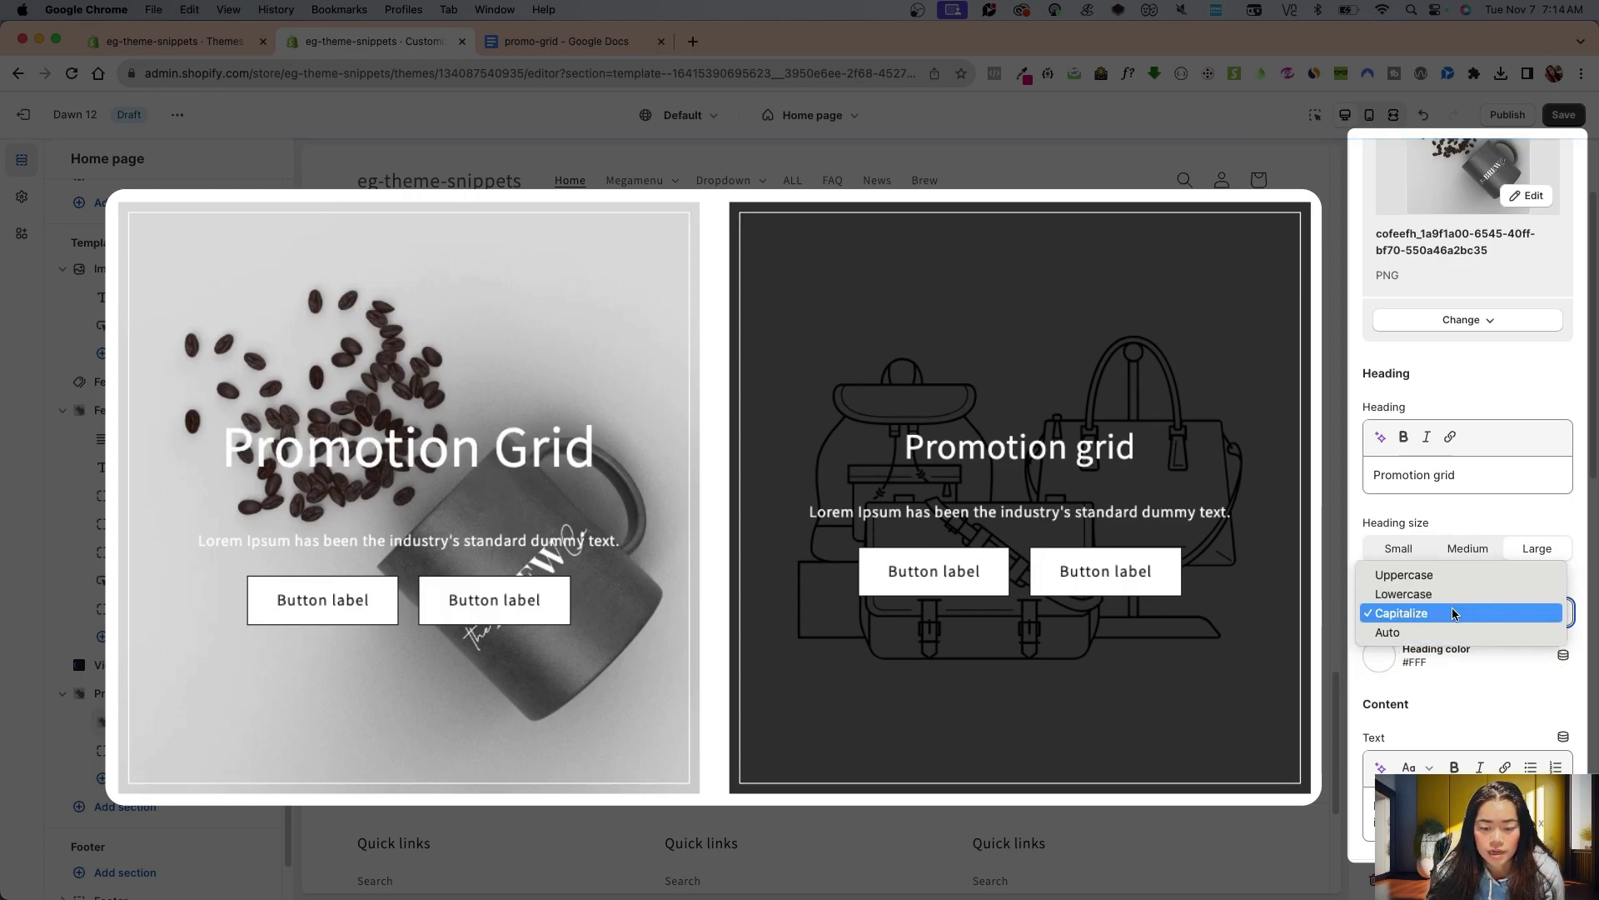
pyautogui.click(1405, 575)
pyautogui.click(1437, 612)
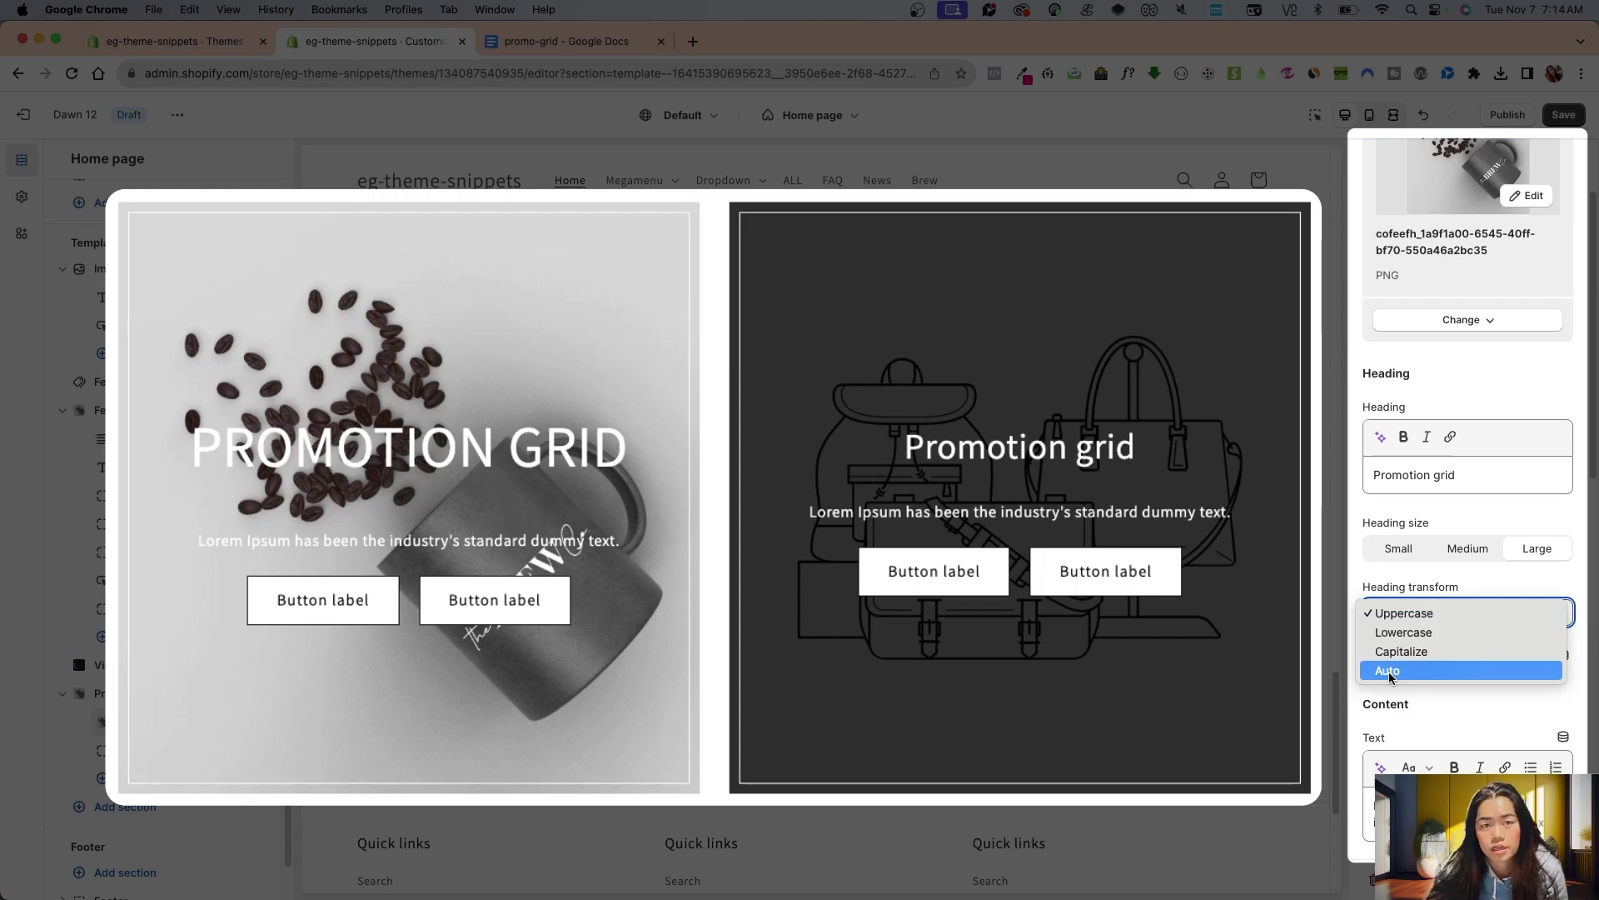
pyautogui.click(1417, 701)
pyautogui.scroll(-2, 1429, 662)
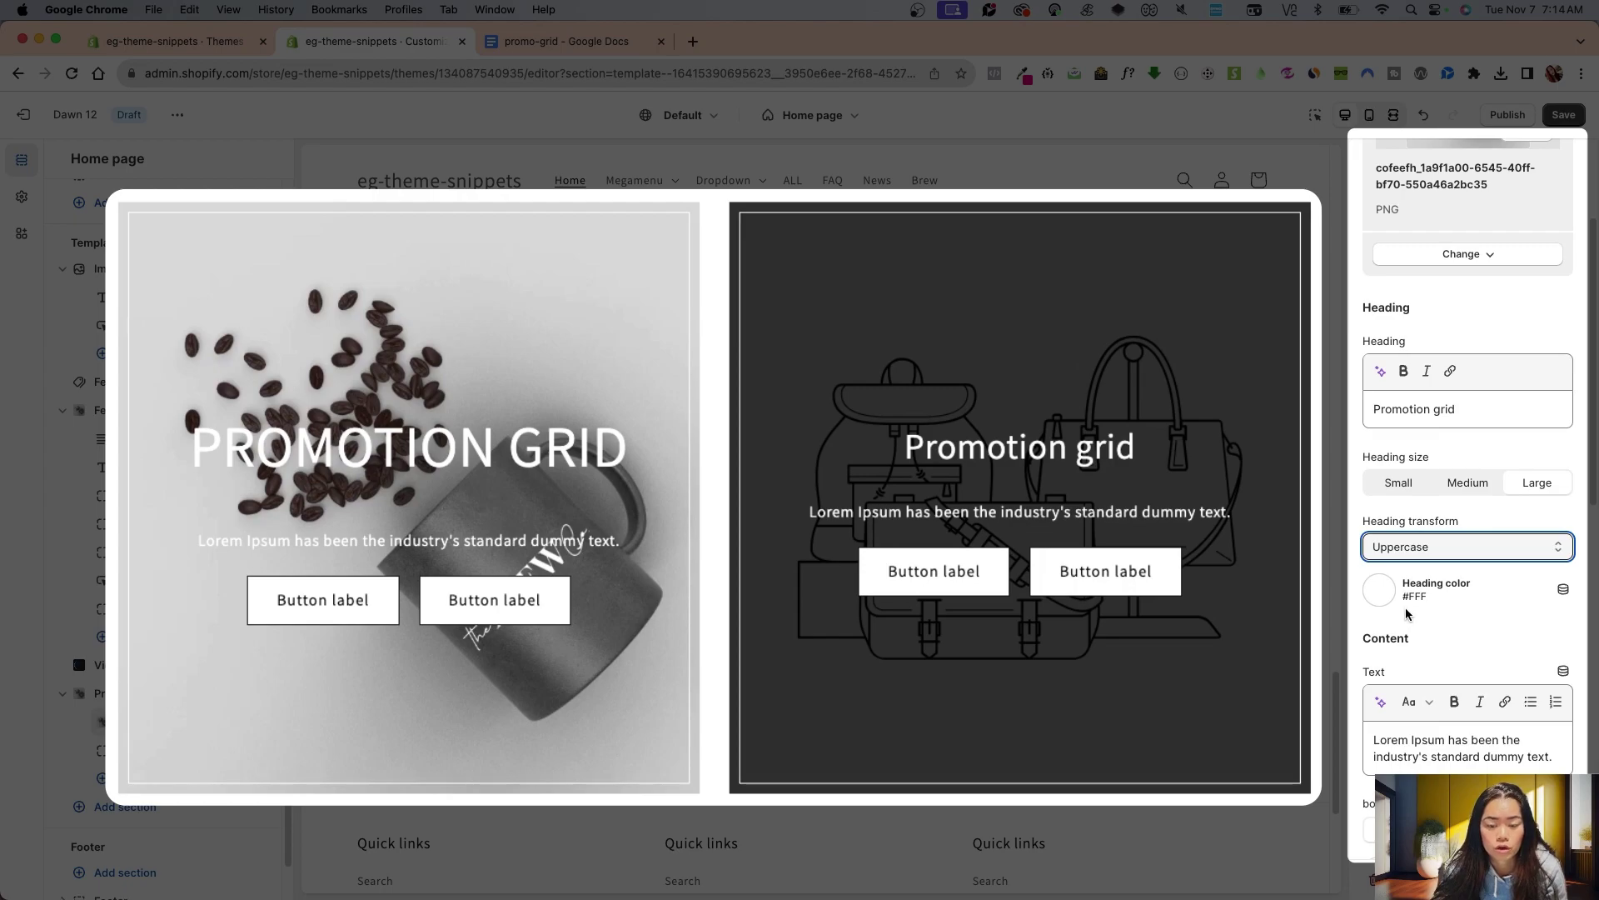
pyautogui.scroll(-2, 1402, 602)
# Set the first card's body text style to Subtitle
pyautogui.click(1450, 631)
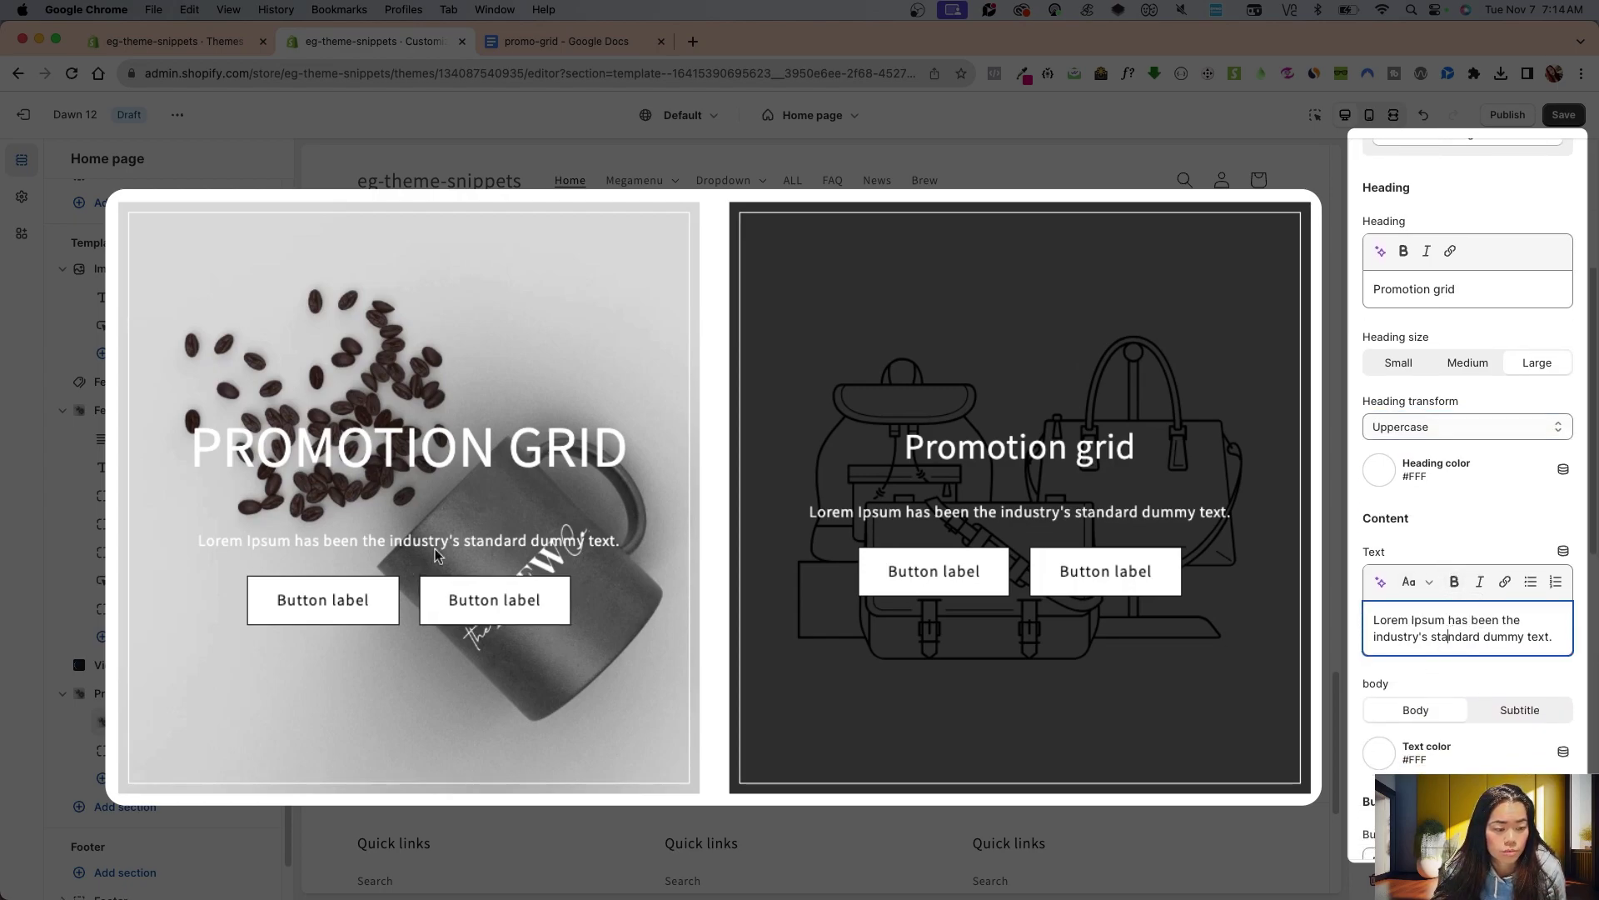
pyautogui.scroll(-5, 1449, 700)
pyautogui.scroll(1, 1504, 442)
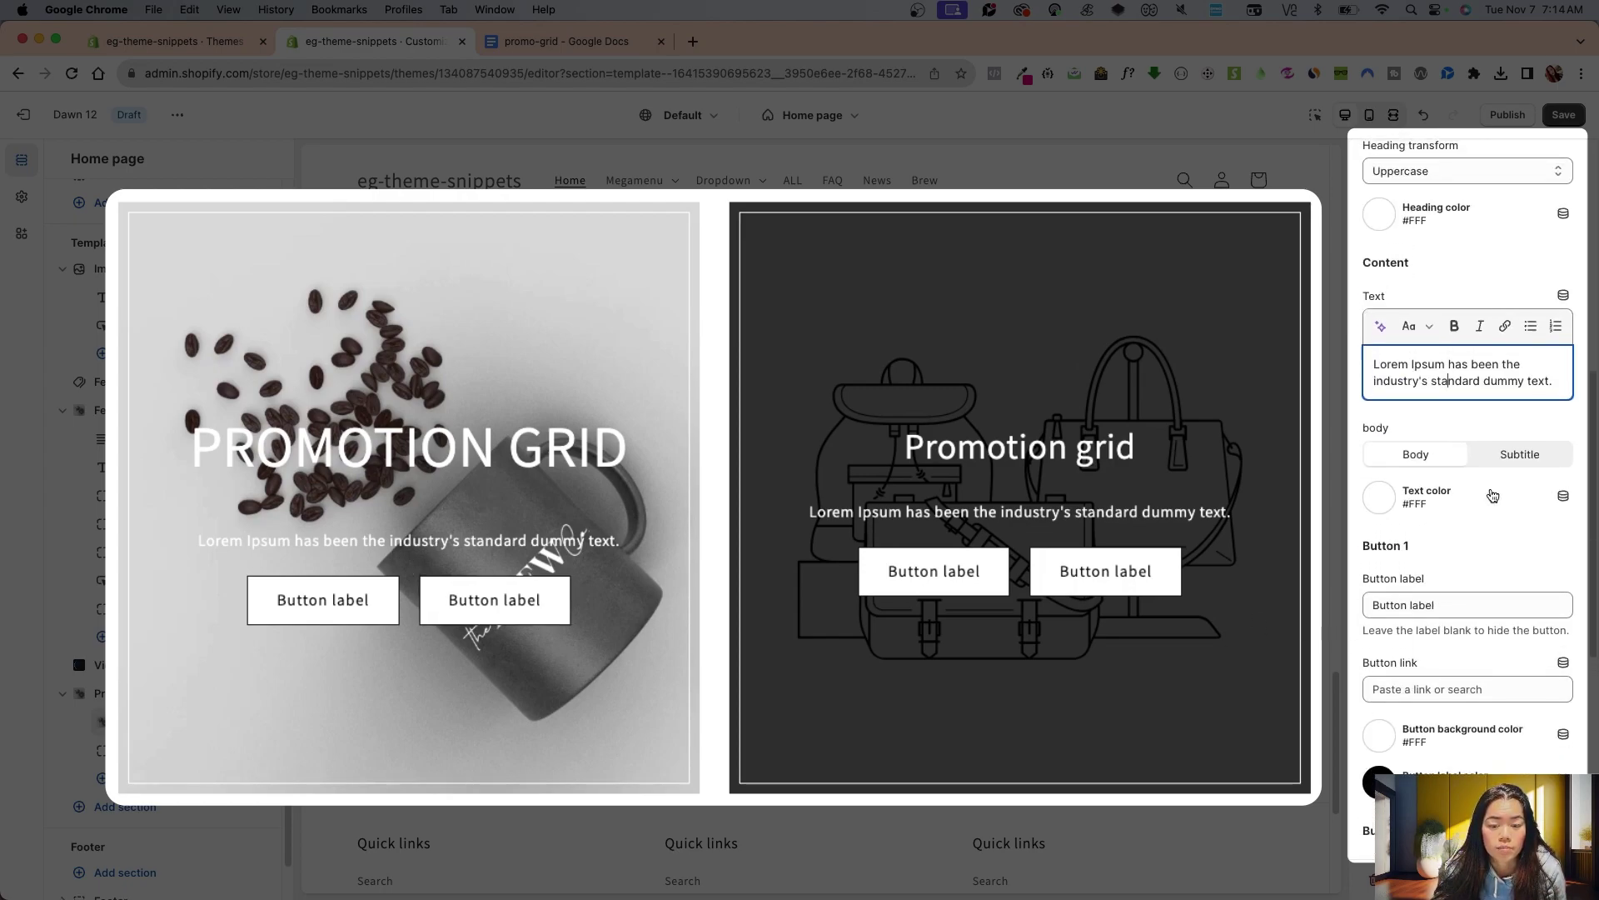
pyautogui.click(1421, 454)
pyautogui.click(1527, 464)
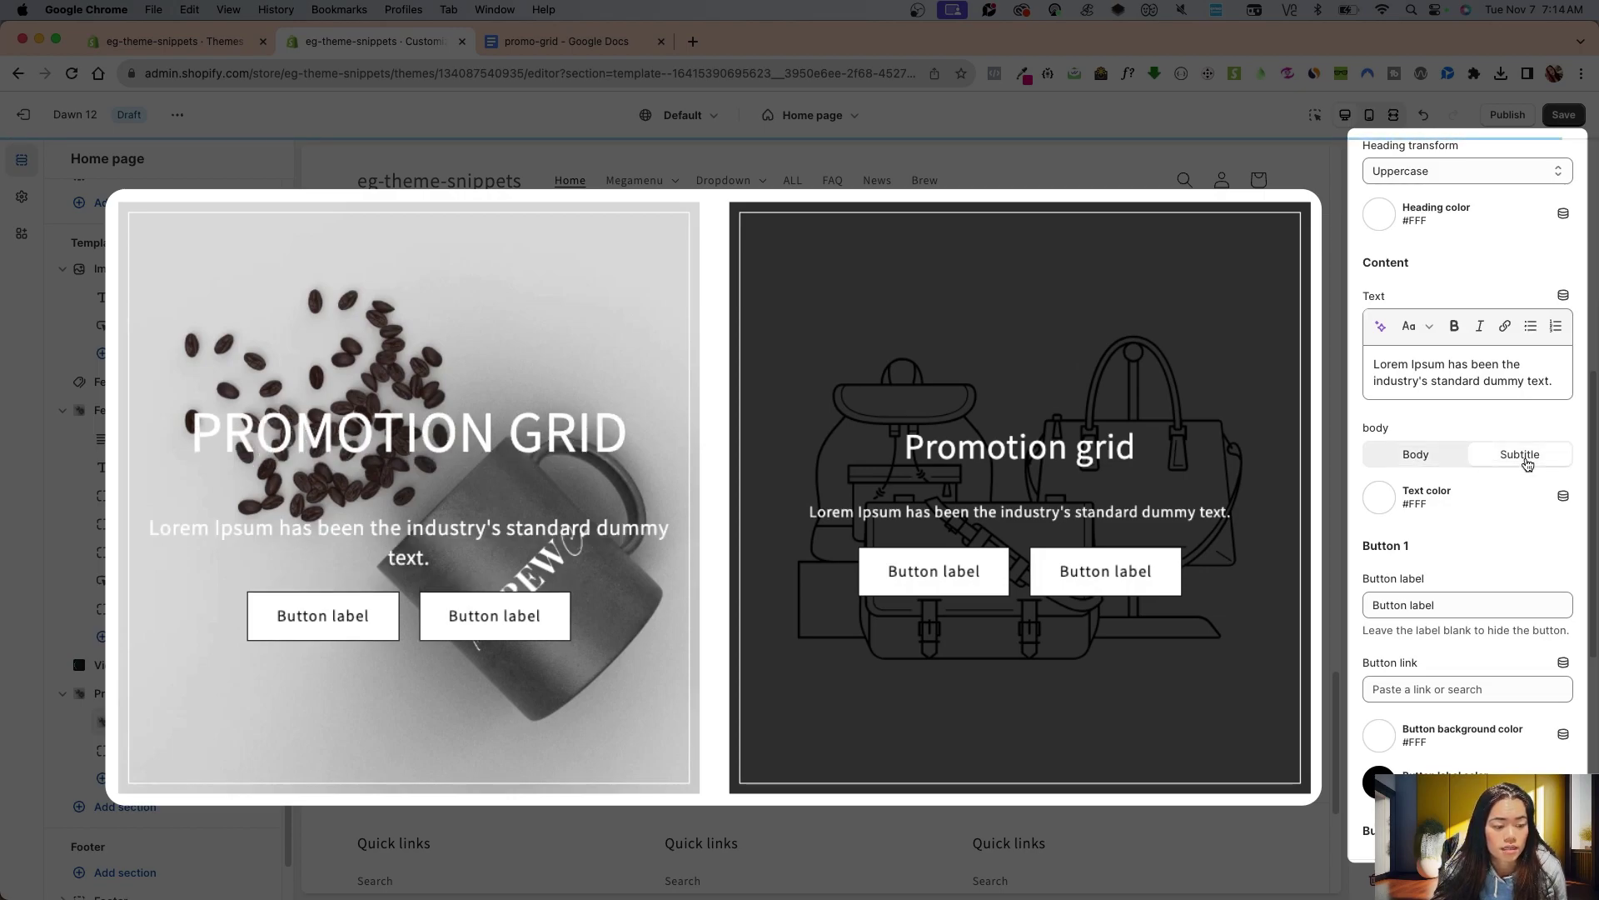
pyautogui.click(1437, 458)
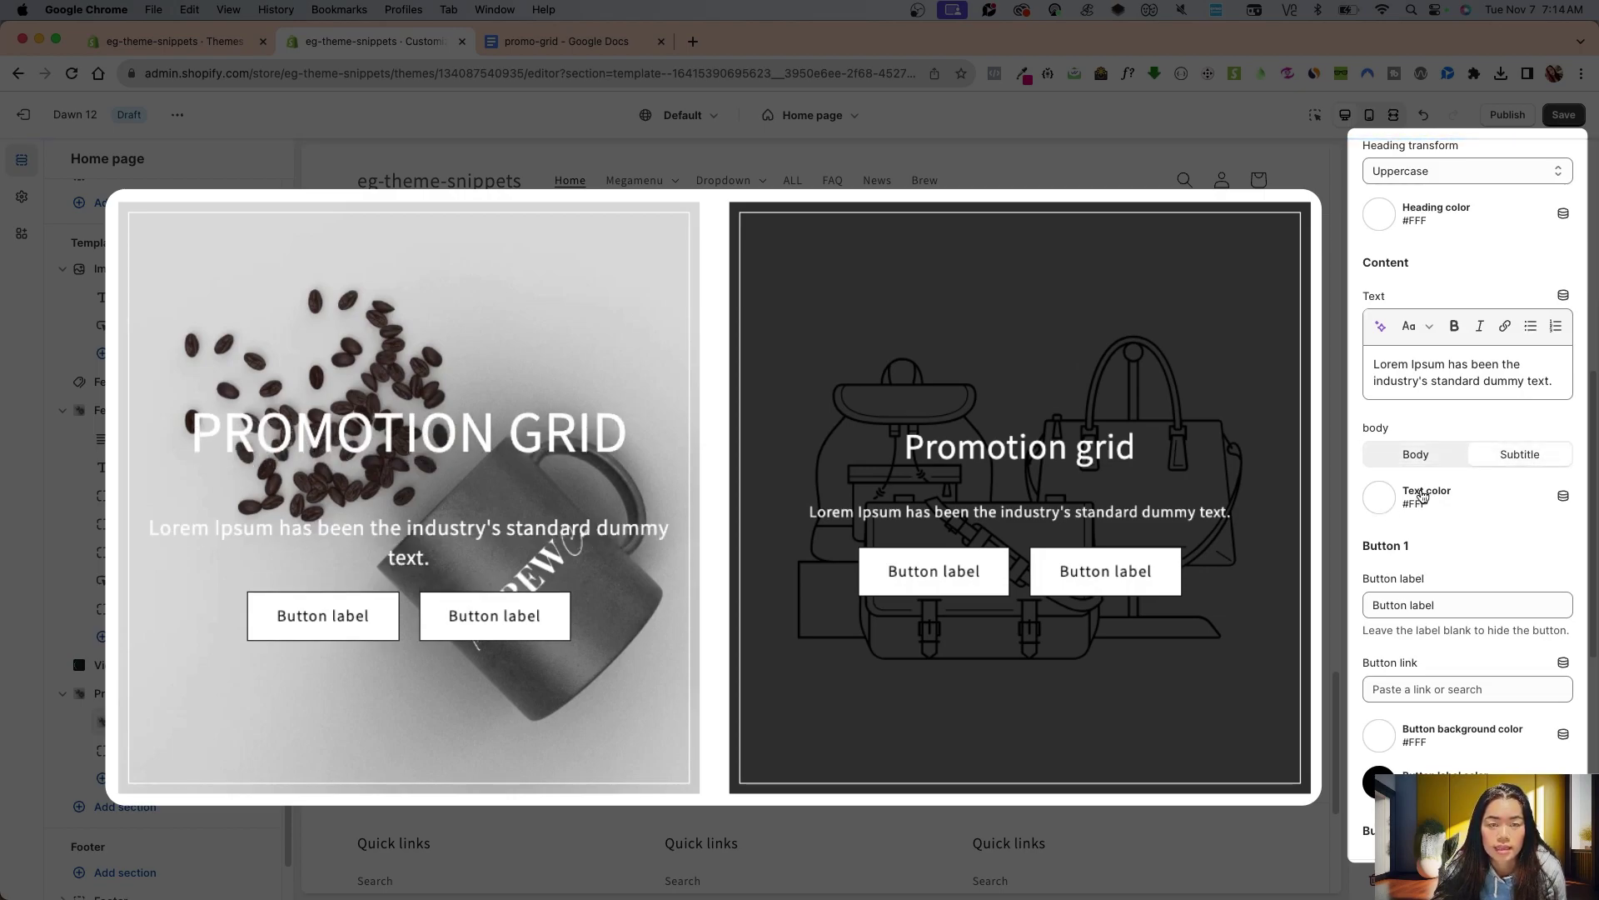
pyautogui.scroll(-1, 1414, 546)
pyautogui.scroll(-1, 1453, 588)
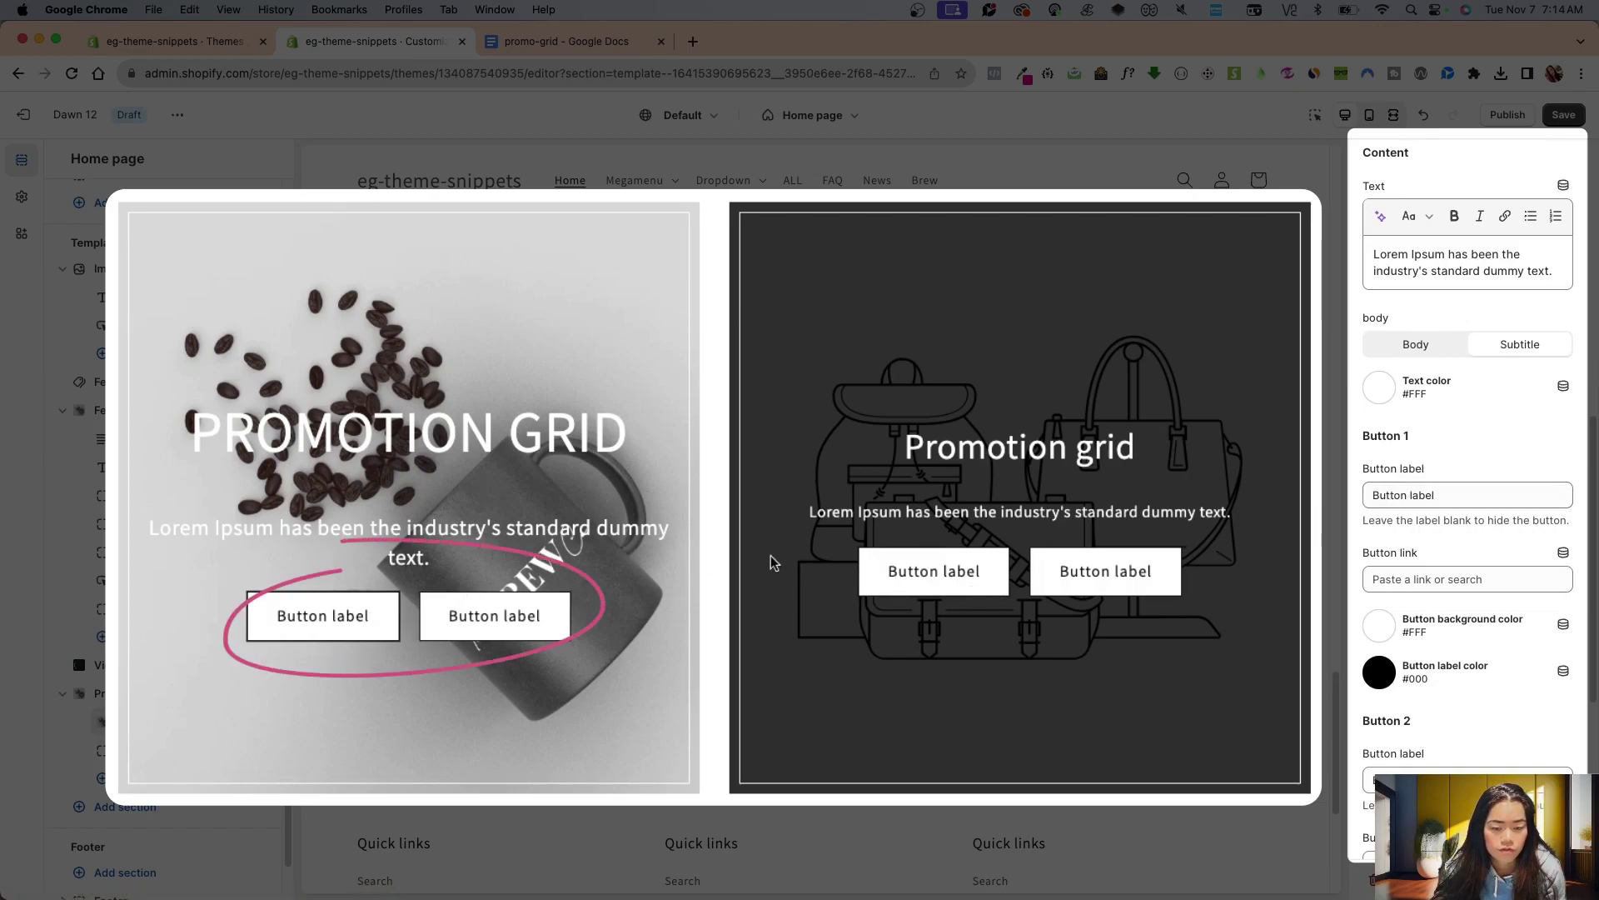
pyautogui.scroll(-1, 1477, 637)
pyautogui.scroll(-1, 1477, 638)
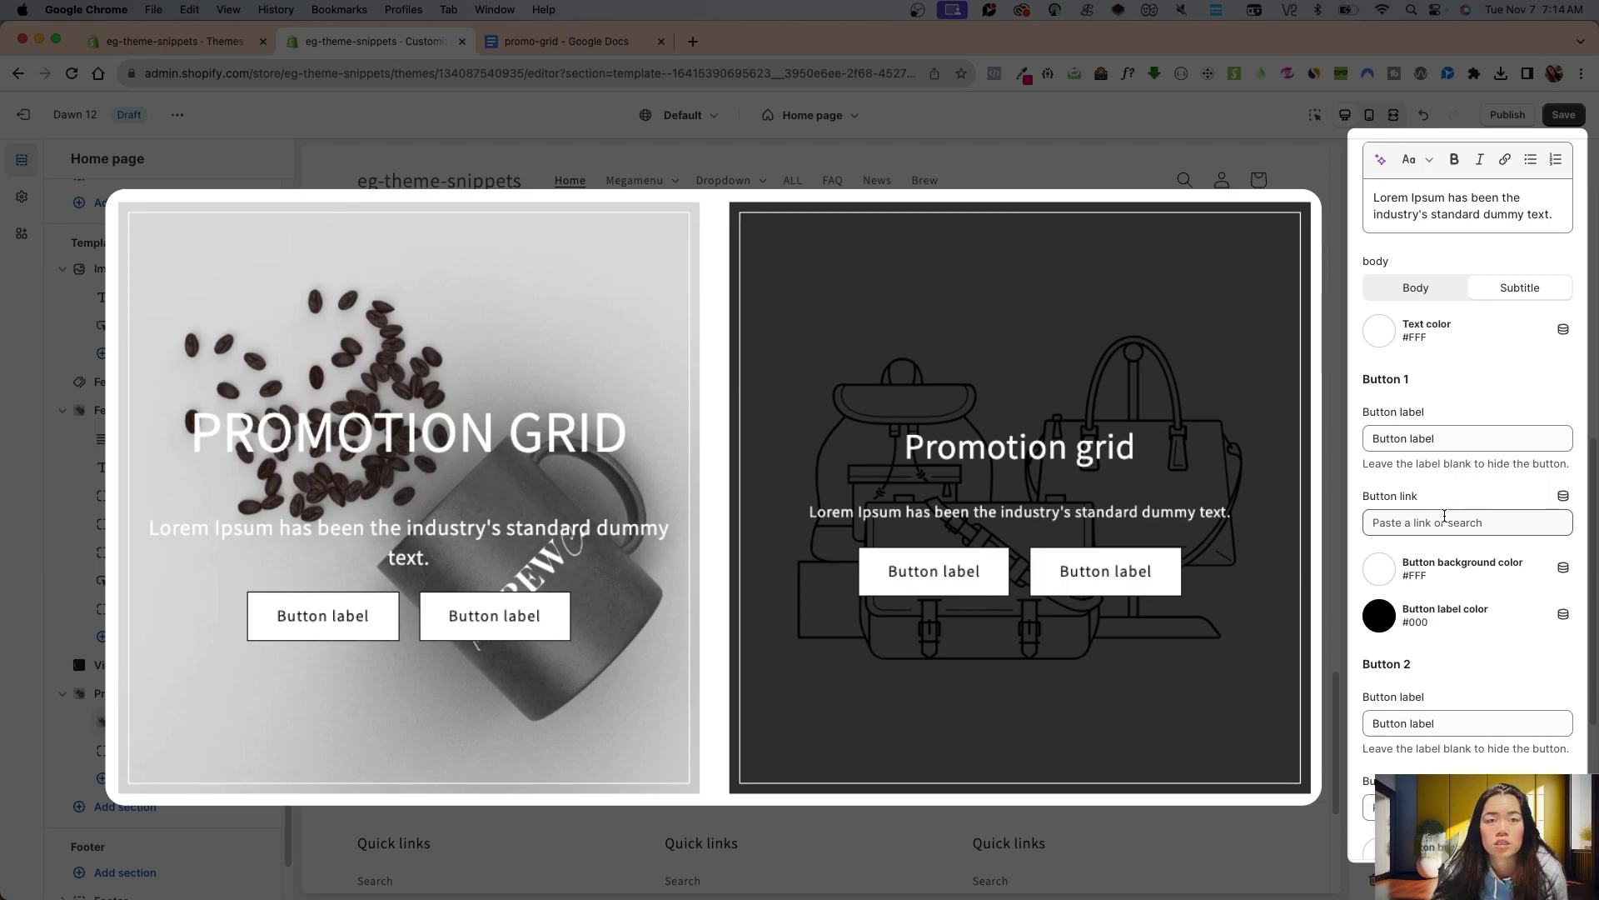
pyautogui.scroll(-5, 1444, 515)
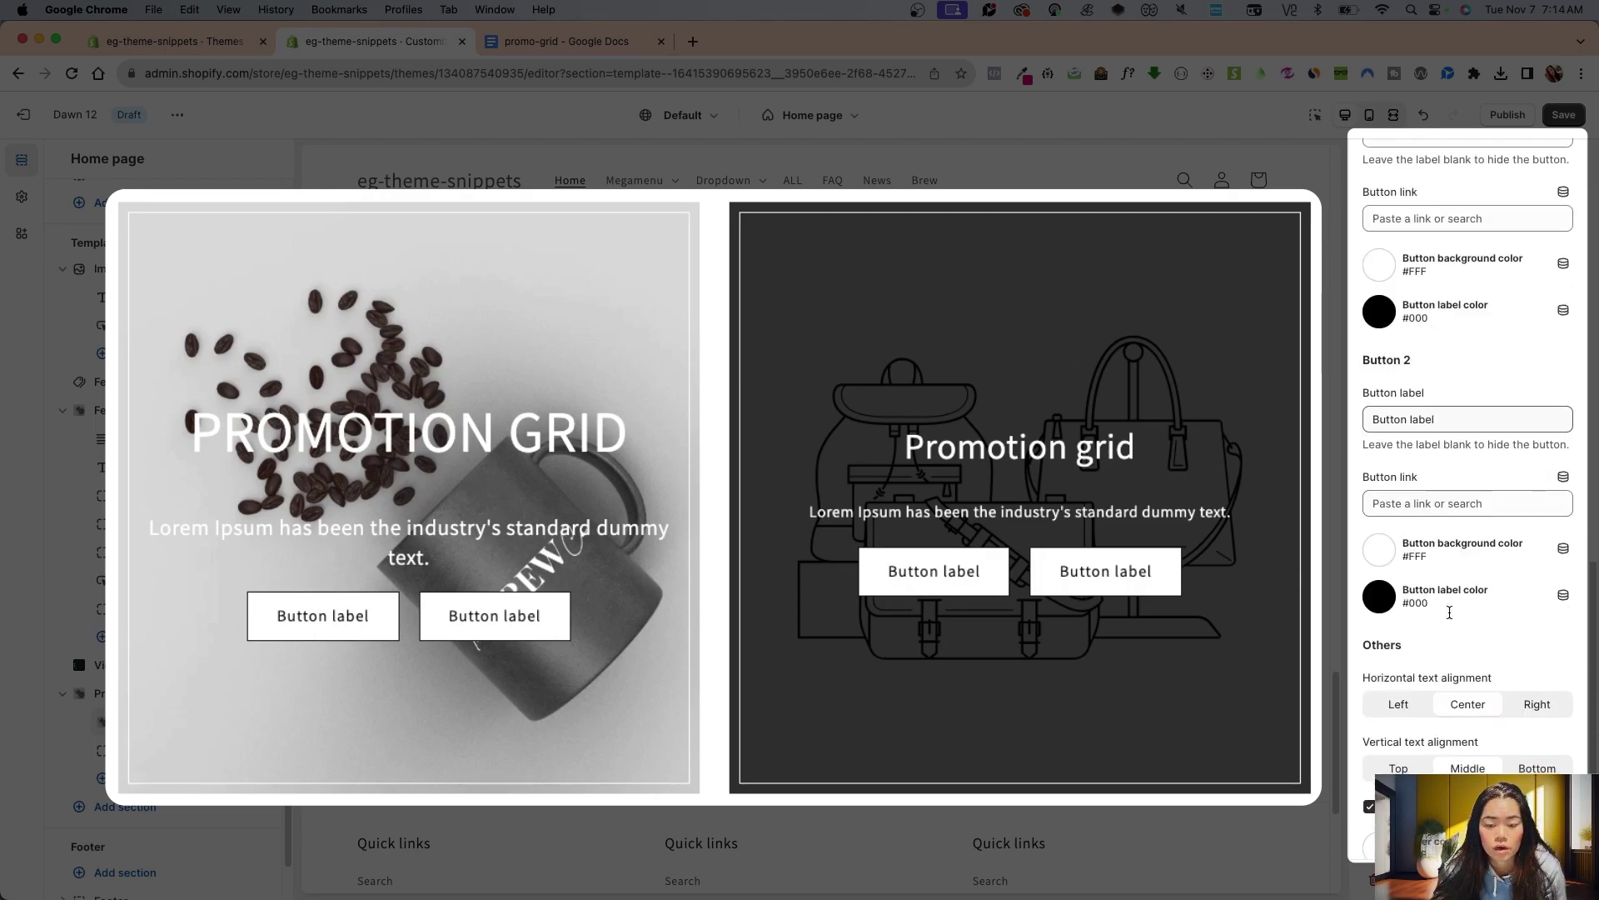
# Give Button 1 a red (#DD1D1D) background and a white (#FFF) label
pyautogui.click(1380, 311)
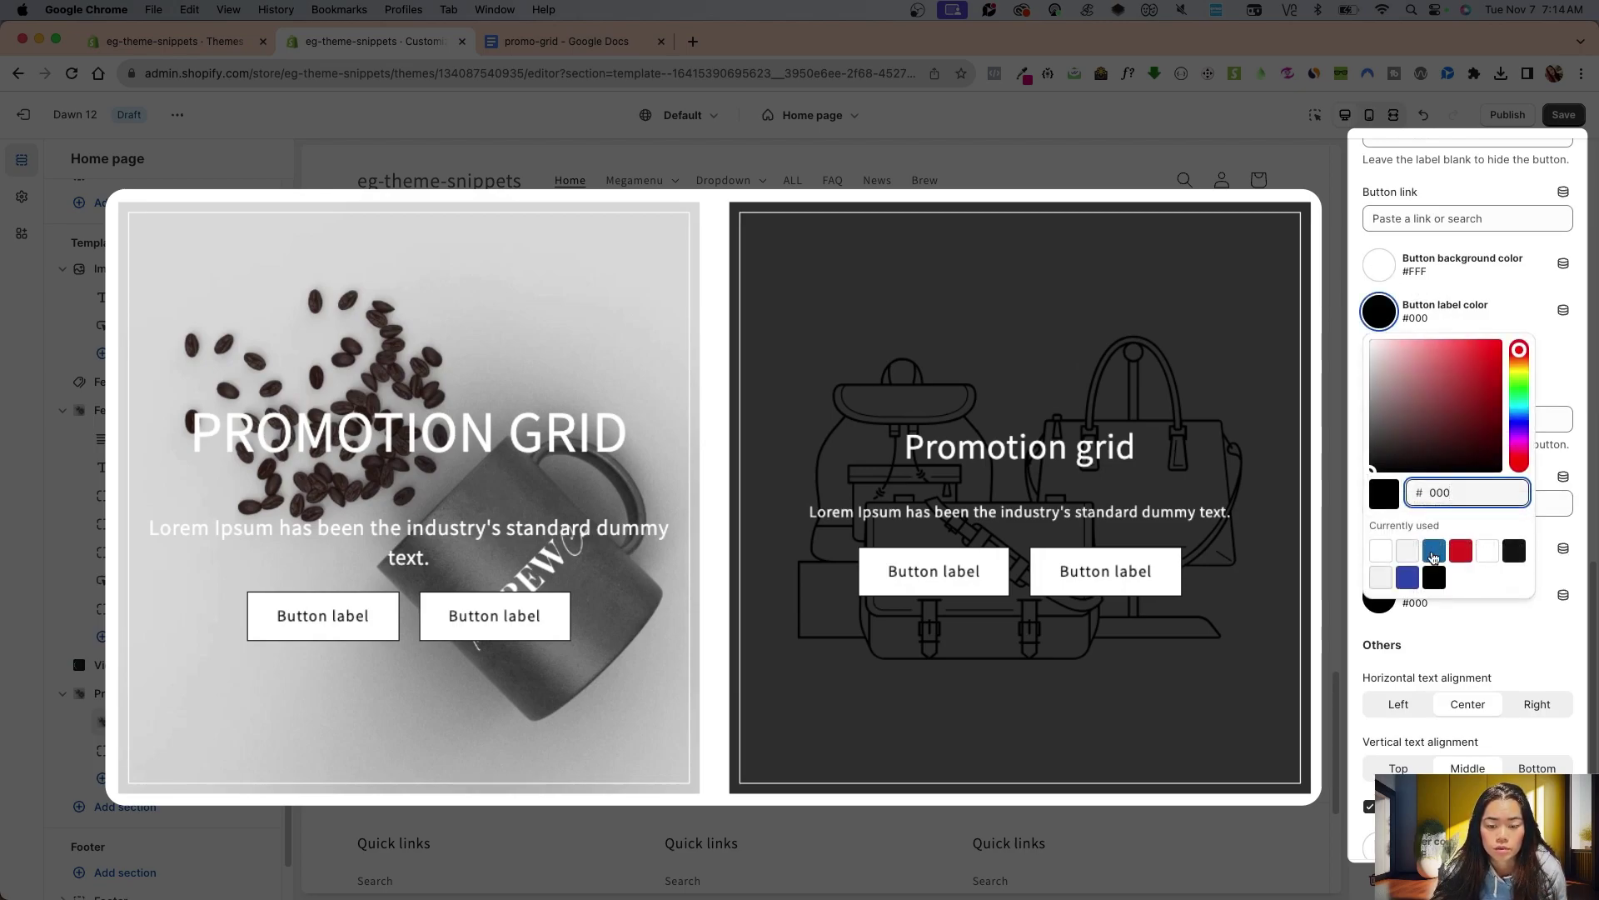
pyautogui.click(1434, 554)
pyautogui.click(1477, 273)
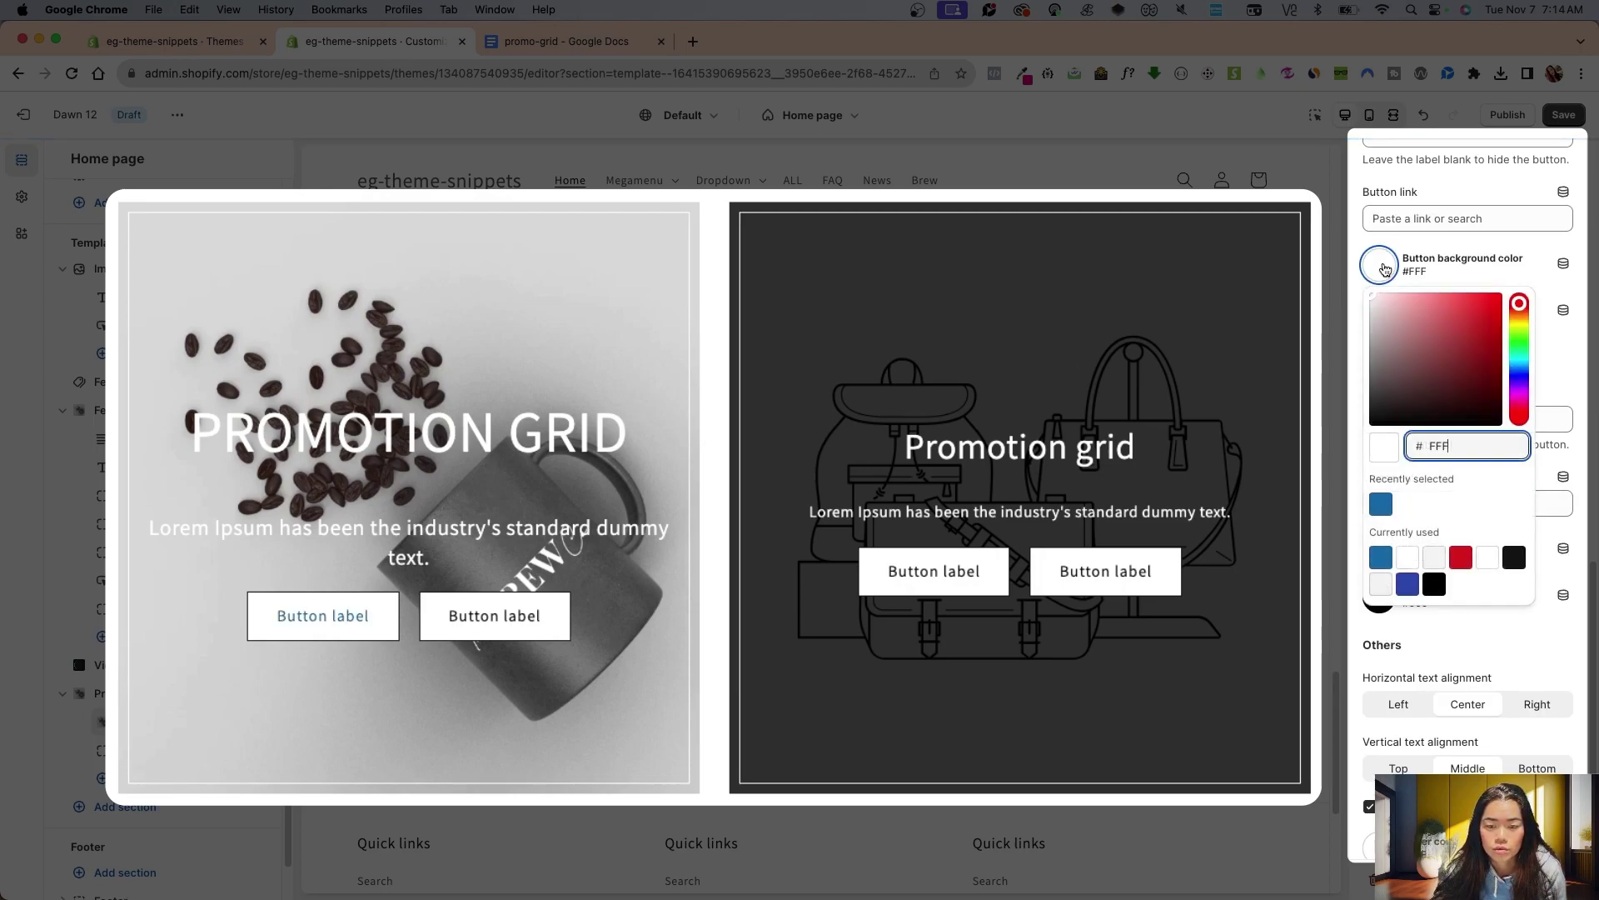
pyautogui.click(1383, 272)
pyautogui.click(1378, 264)
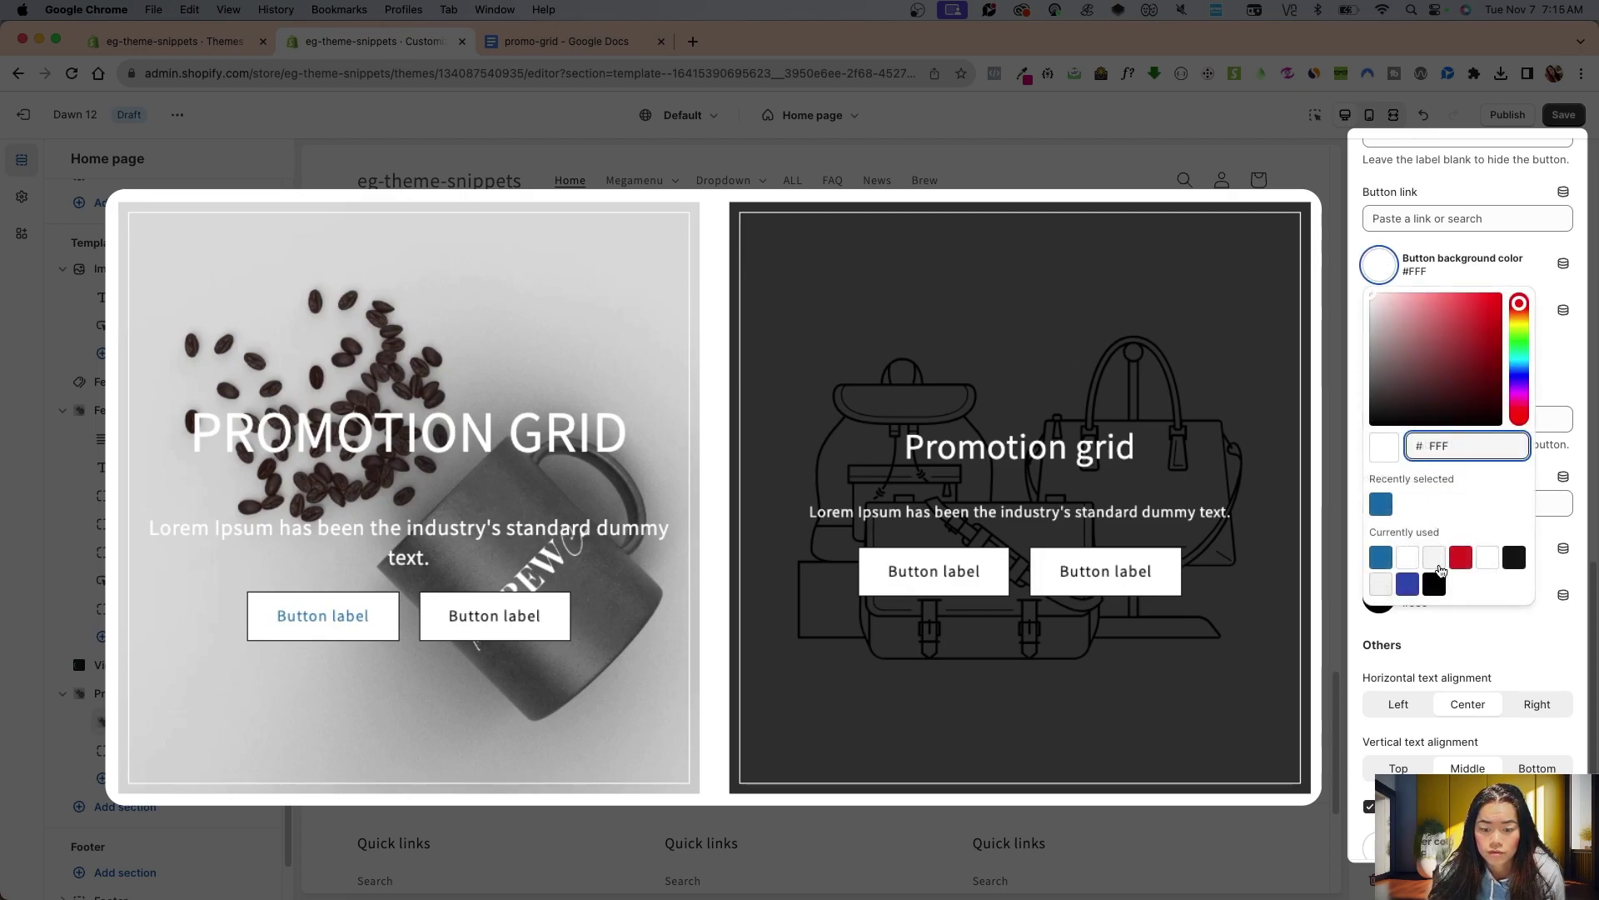
pyautogui.click(1460, 556)
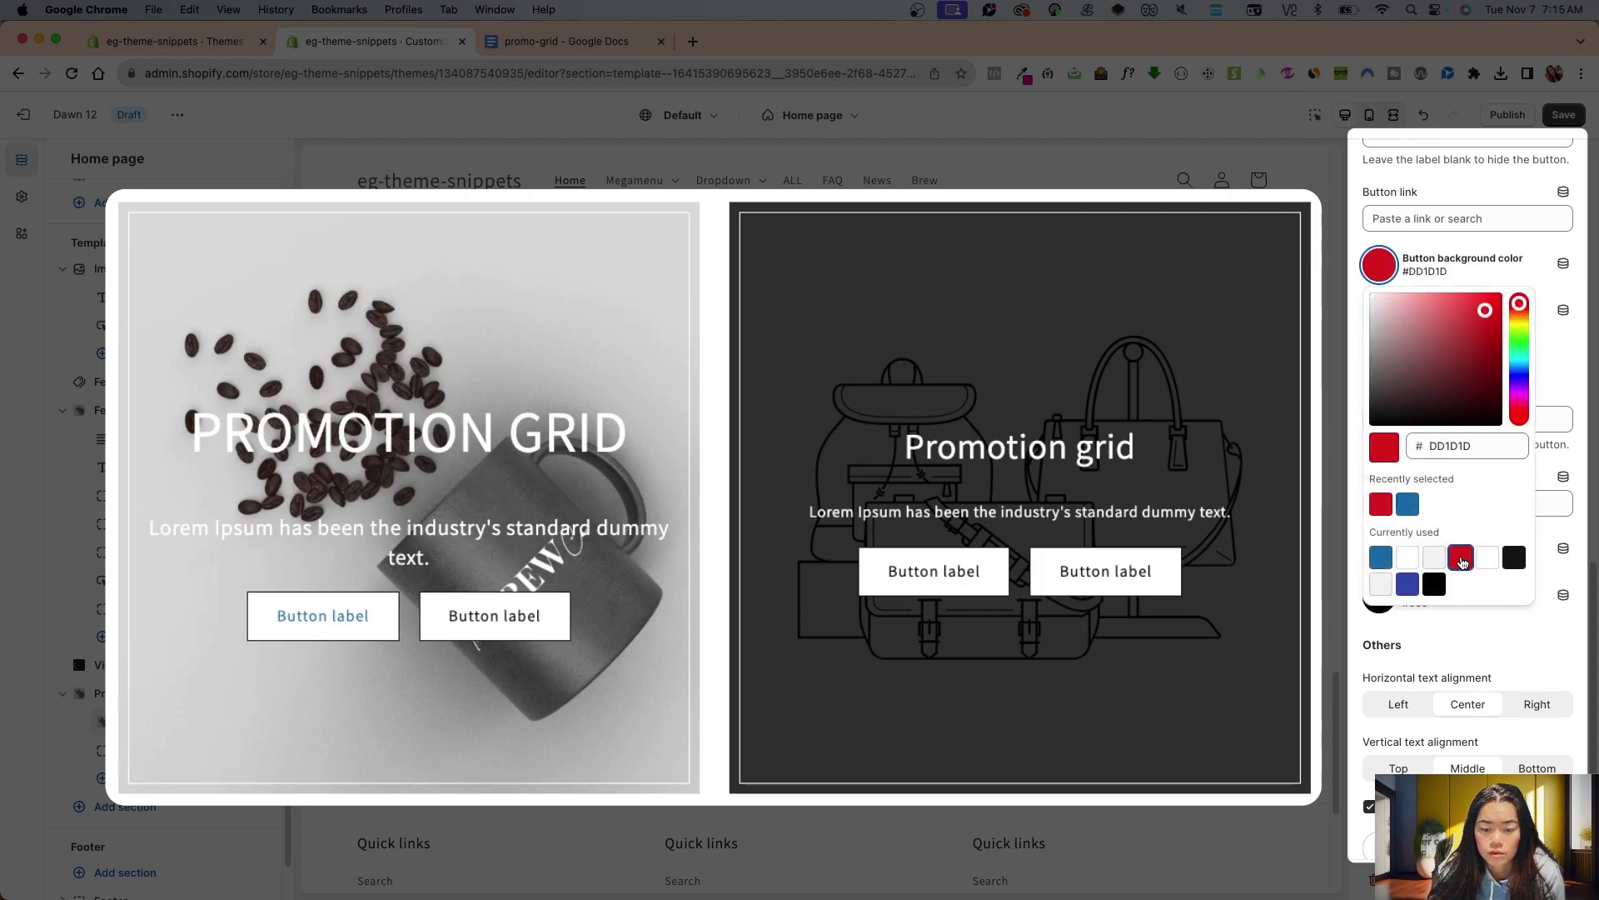
pyautogui.click(1551, 309)
pyautogui.click(1379, 311)
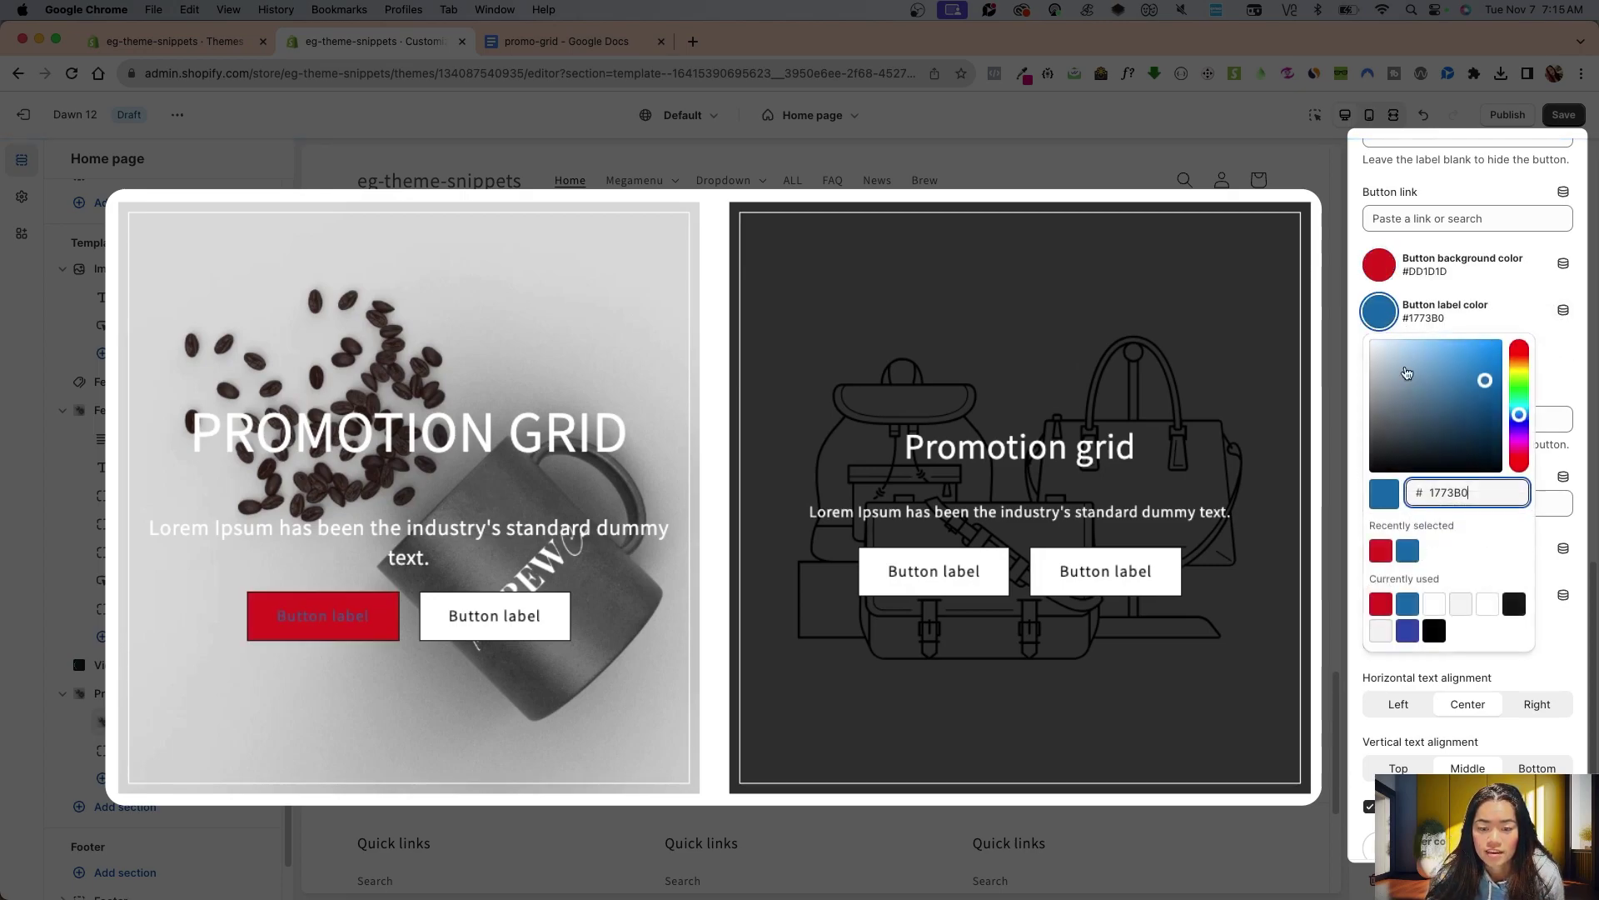
pyautogui.click(1432, 605)
pyautogui.press('Escape')
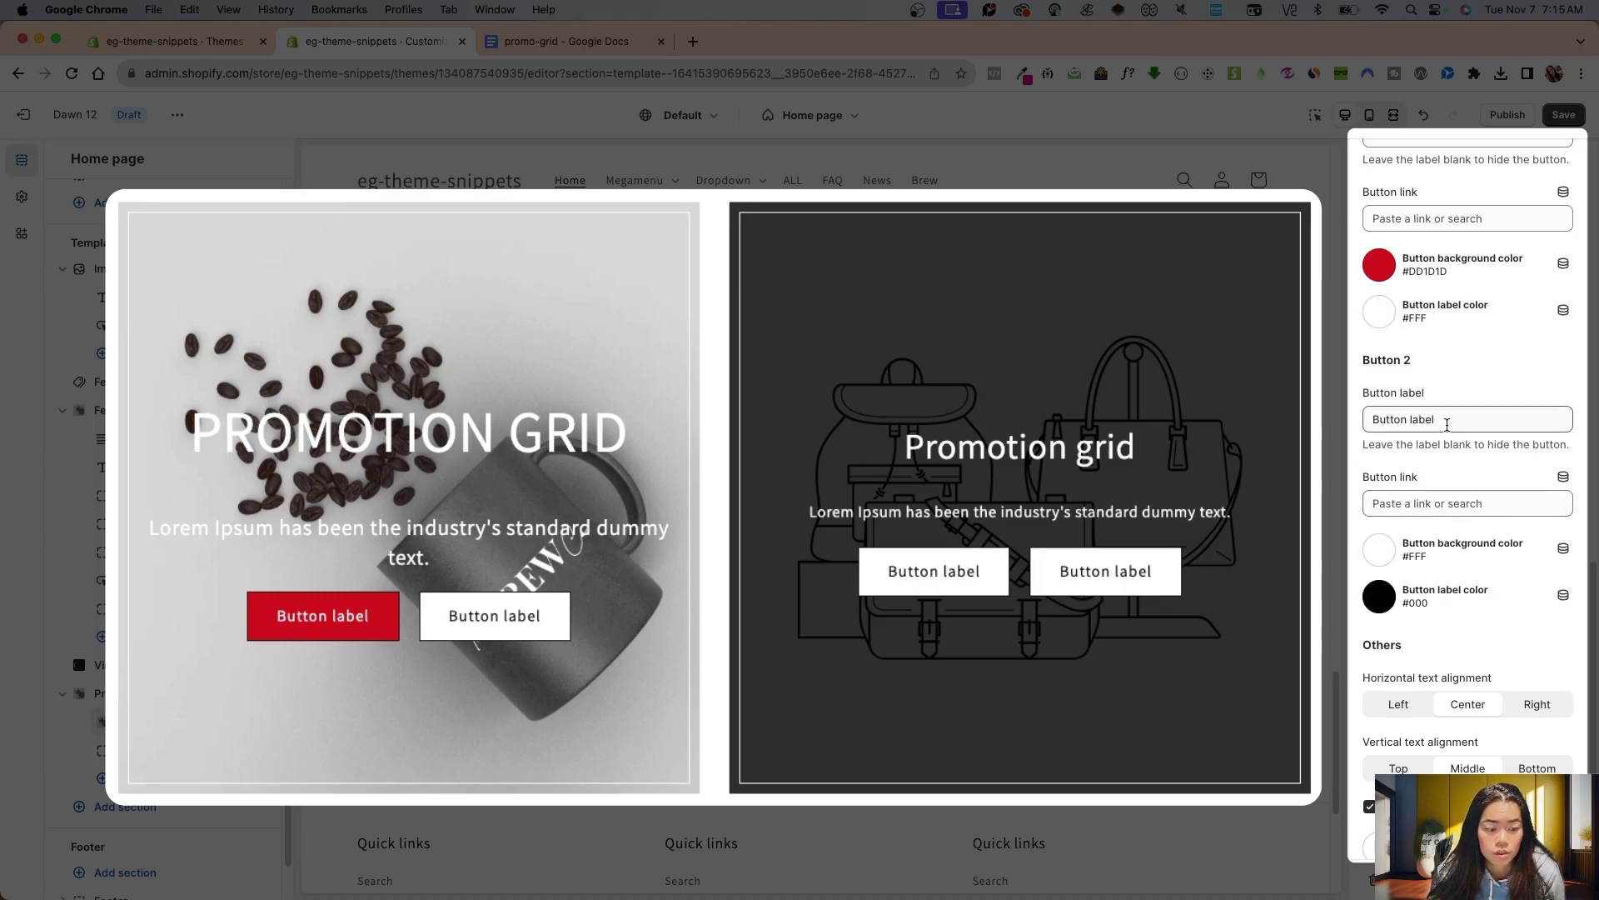
pyautogui.scroll(-1, 1443, 434)
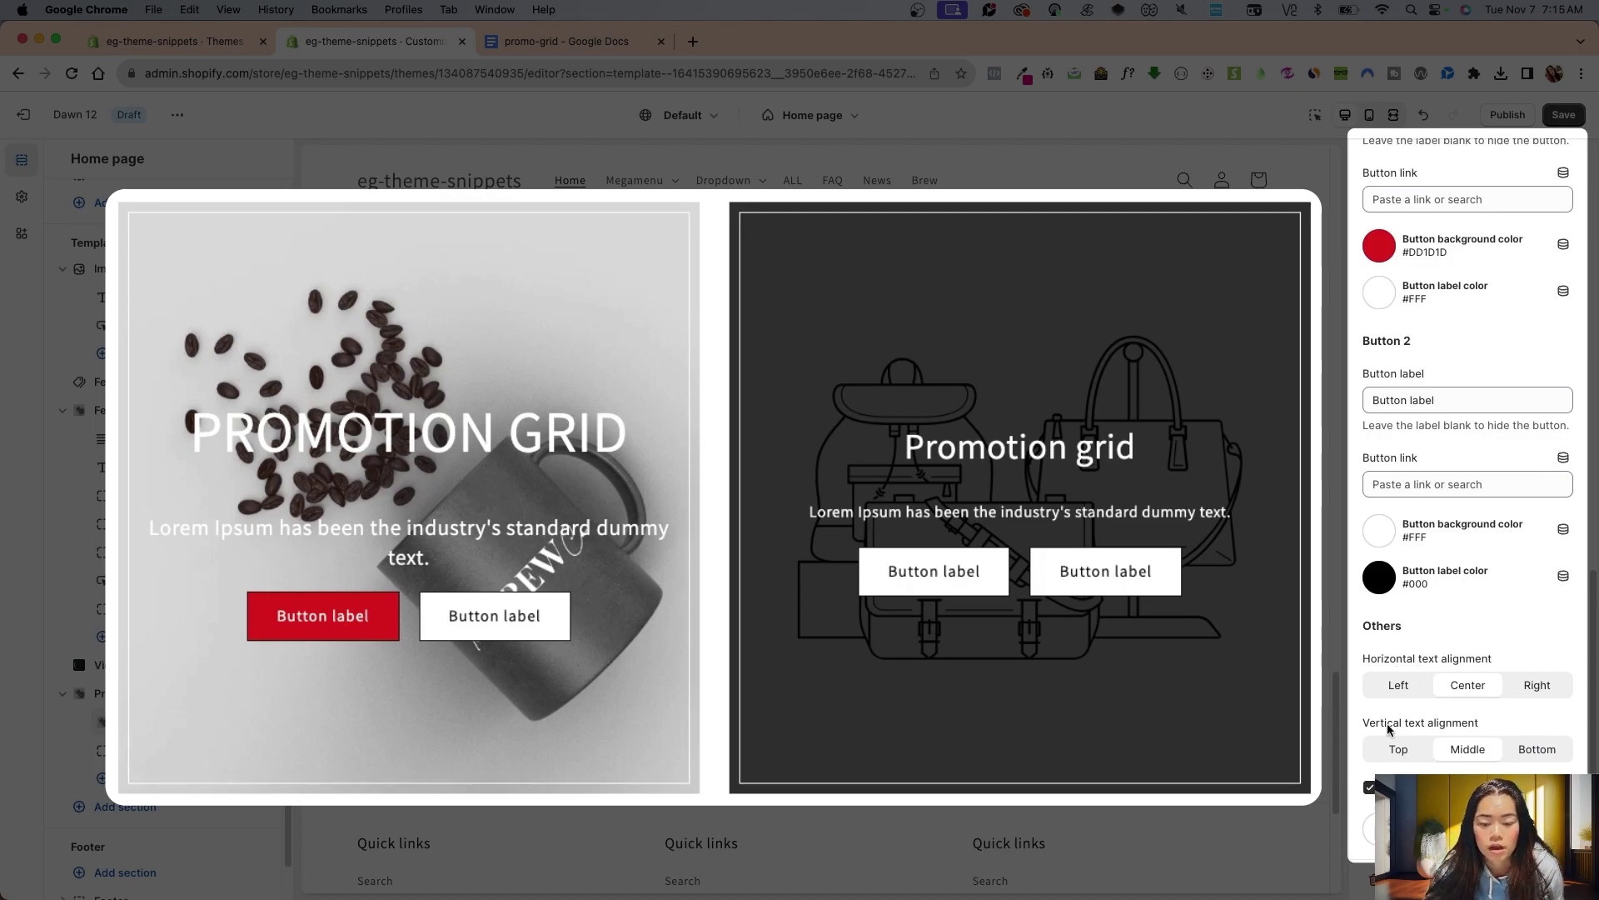
# Set the first card's vertical alignment to Bottom and horizontal alignment to Right
pyautogui.click(1398, 685)
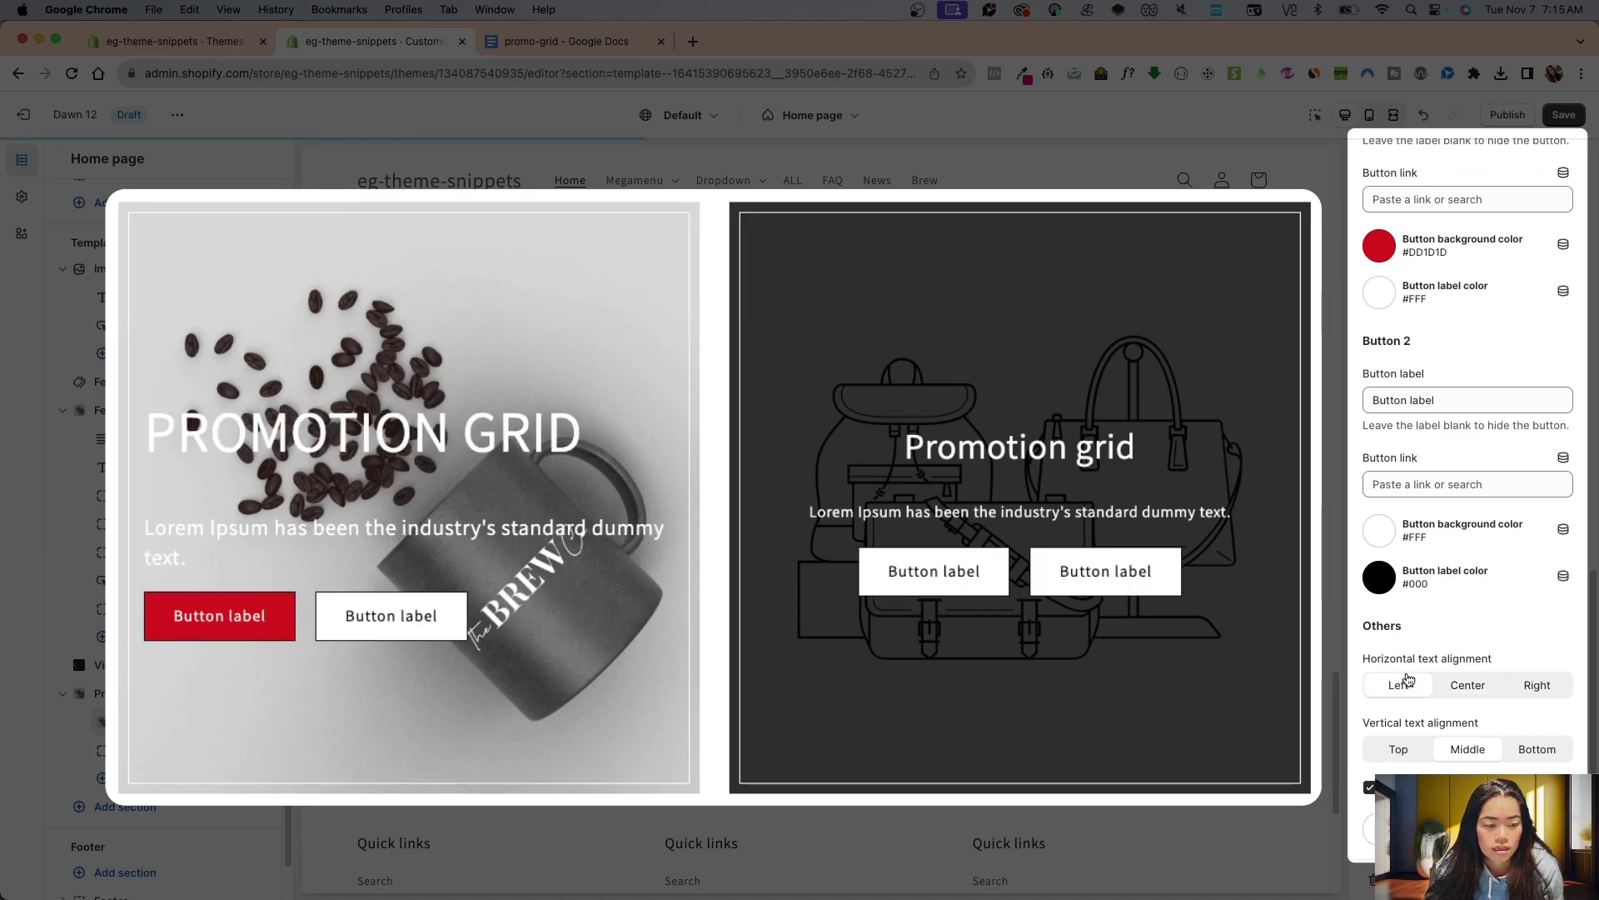
pyautogui.click(1464, 686)
pyautogui.click(1538, 685)
pyautogui.click(1401, 686)
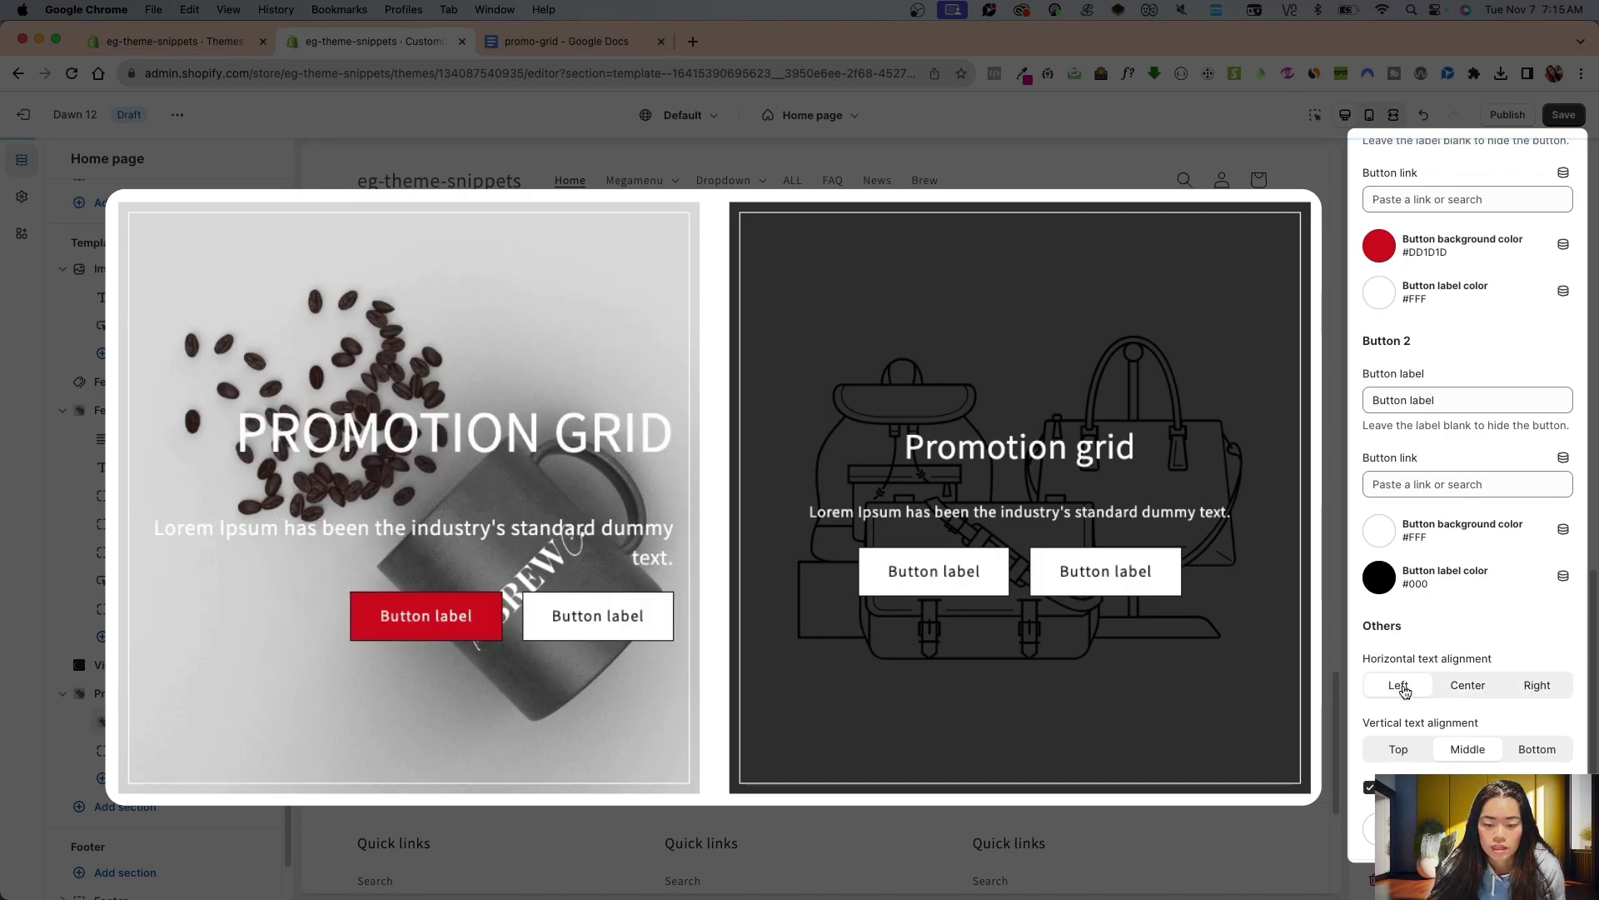
pyautogui.click(1462, 686)
pyautogui.click(1403, 750)
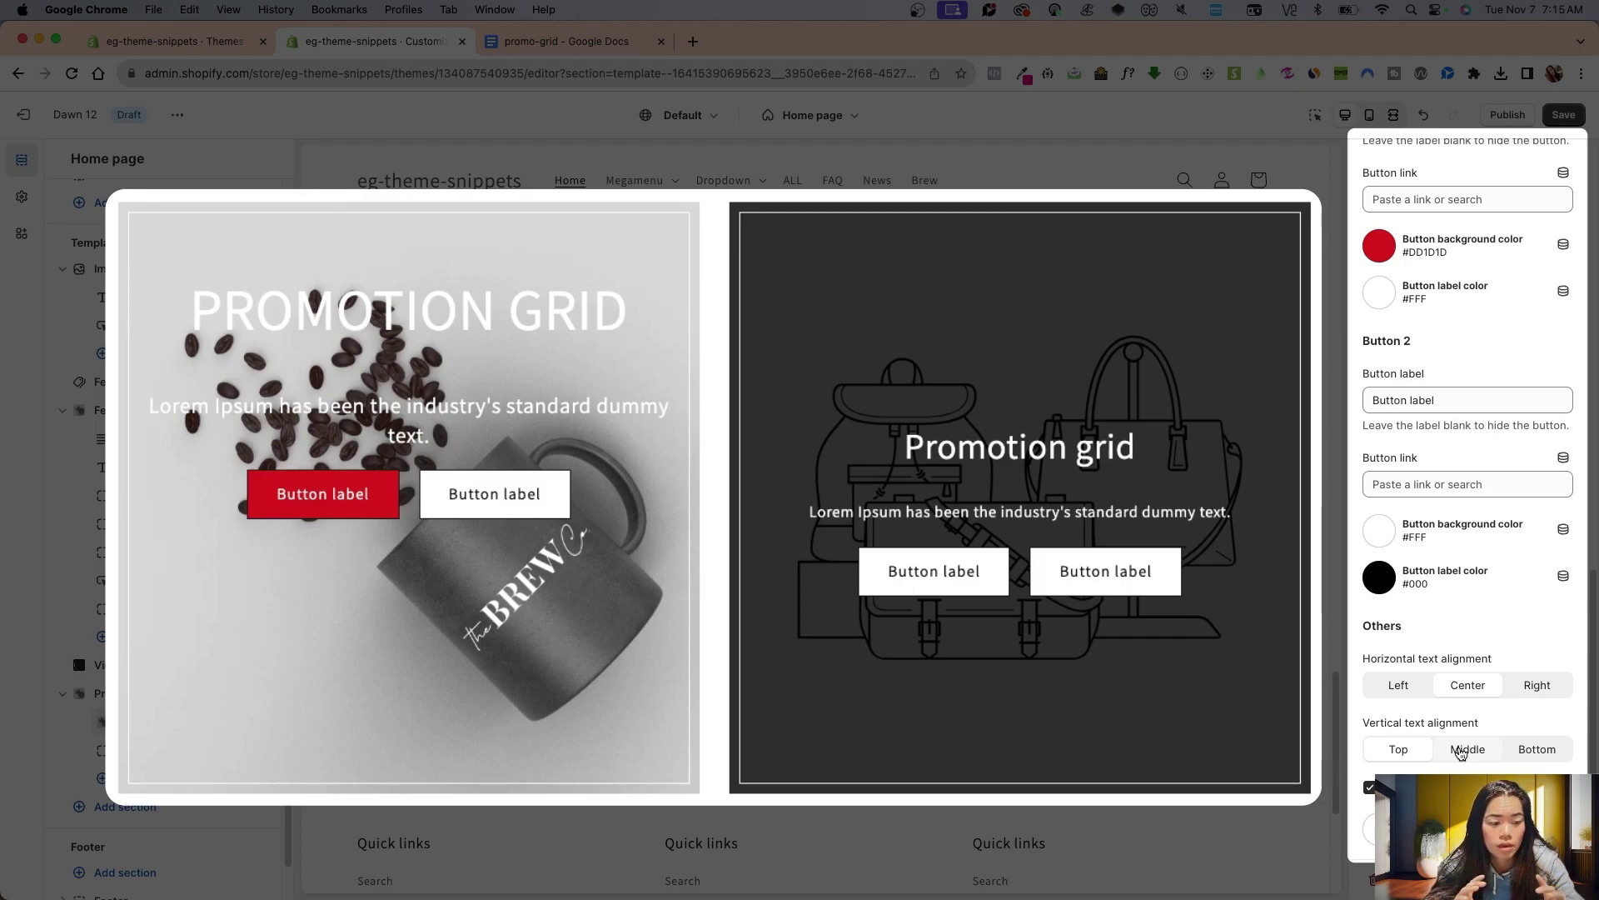
pyautogui.click(1460, 749)
pyautogui.click(1528, 750)
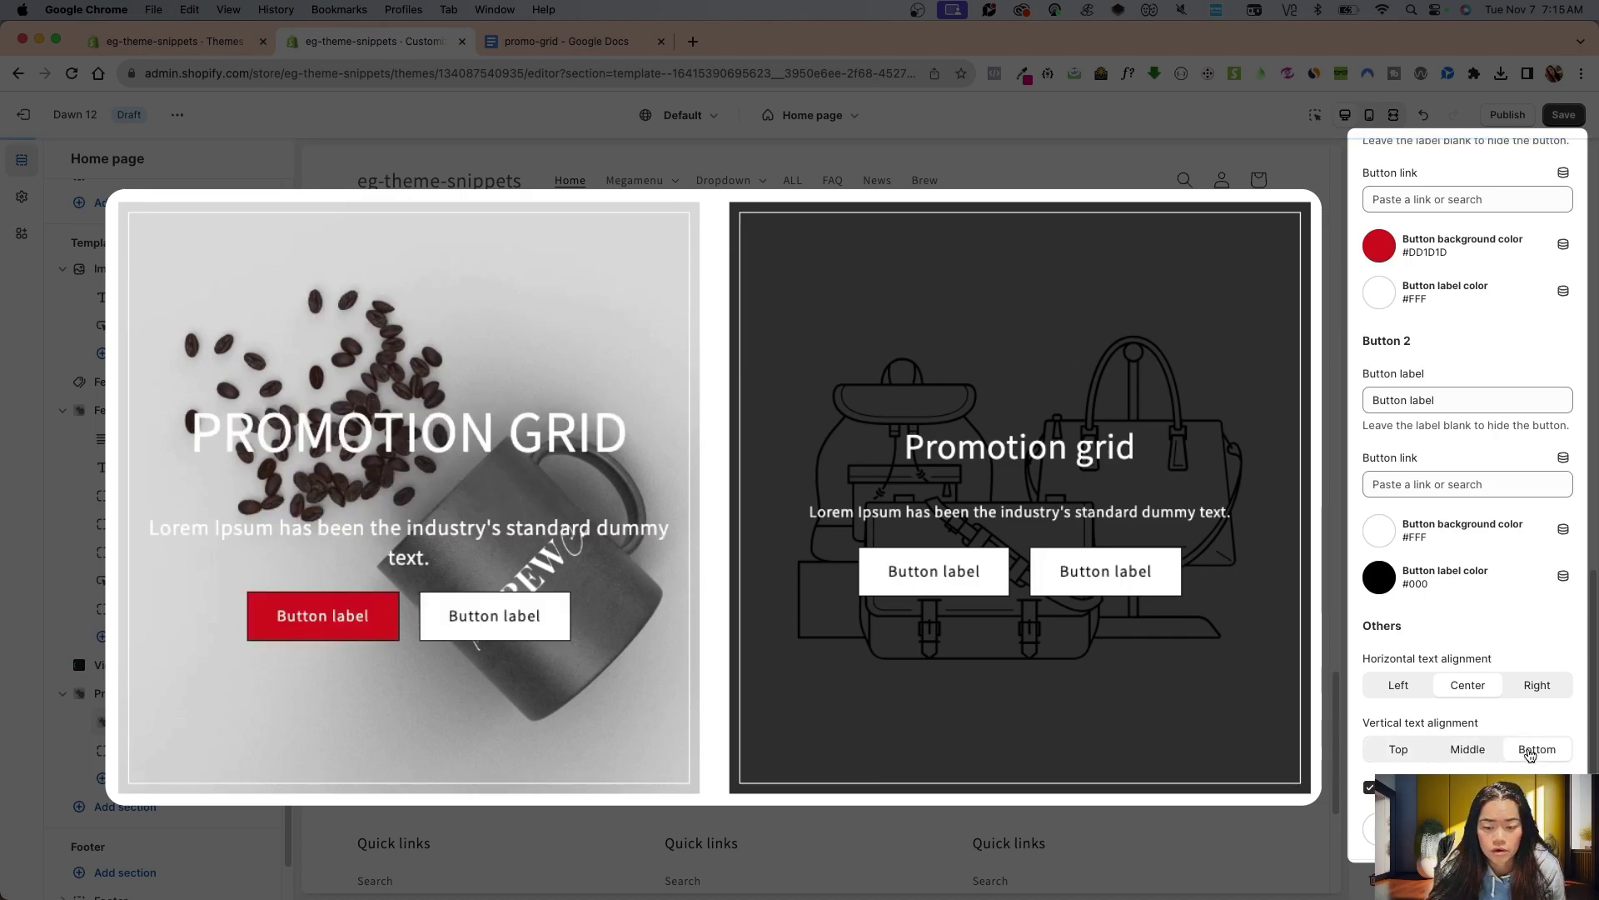
pyautogui.click(1536, 684)
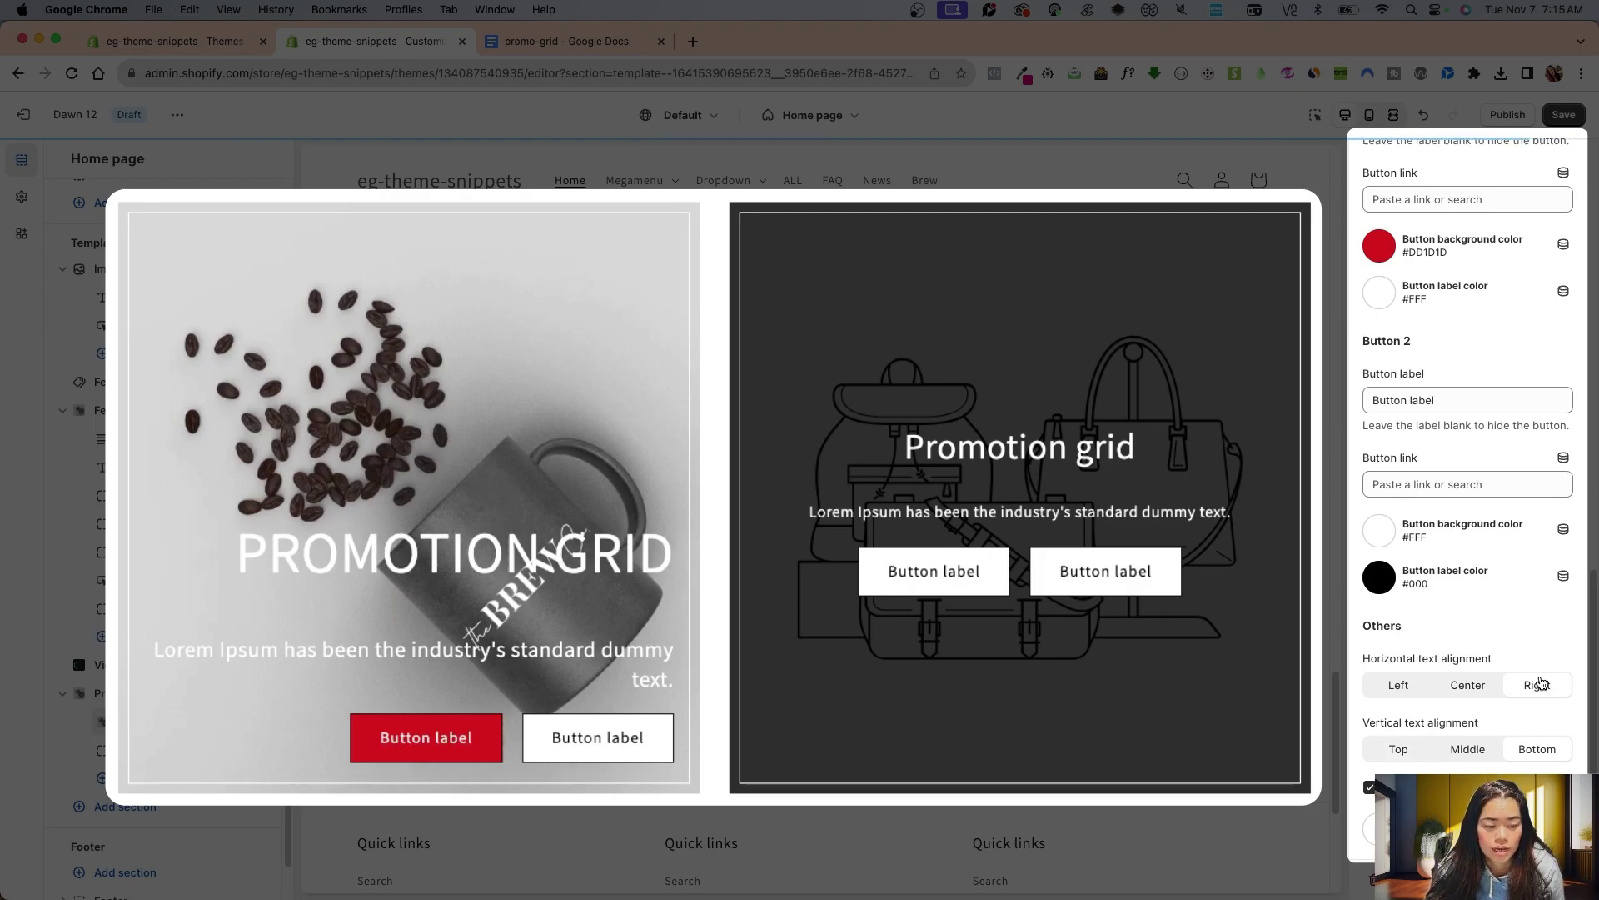